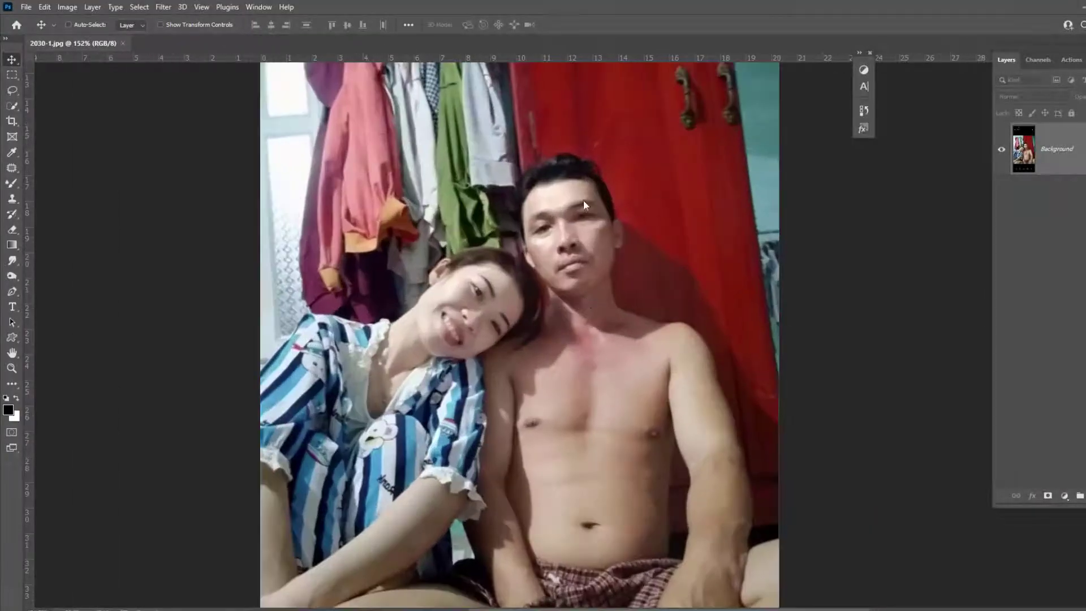
Step: Draw a rectangular marquee around the man's head and upper chest and nudge it into place
{"action": "scroll", "coordinate": [568, 275], "scroll_direction": "up", "scroll_amount": 2}
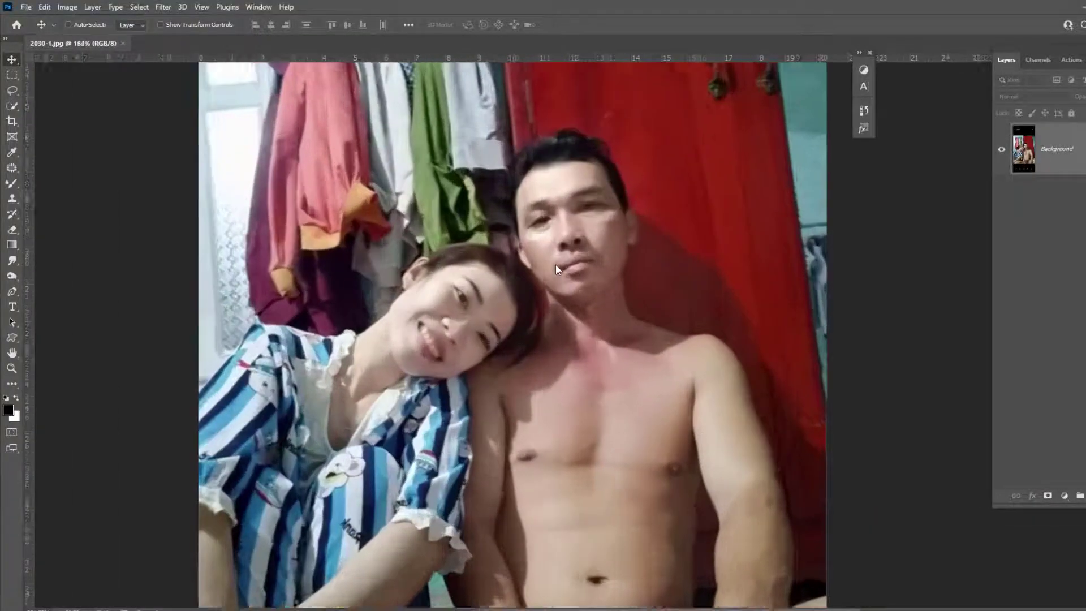
{"action": "scroll", "coordinate": [556, 265], "scroll_direction": "up", "scroll_amount": 2}
{"action": "scroll", "coordinate": [618, 248], "scroll_direction": "up", "scroll_amount": 2}
{"action": "scroll", "coordinate": [528, 233], "scroll_direction": "up", "scroll_amount": 2}
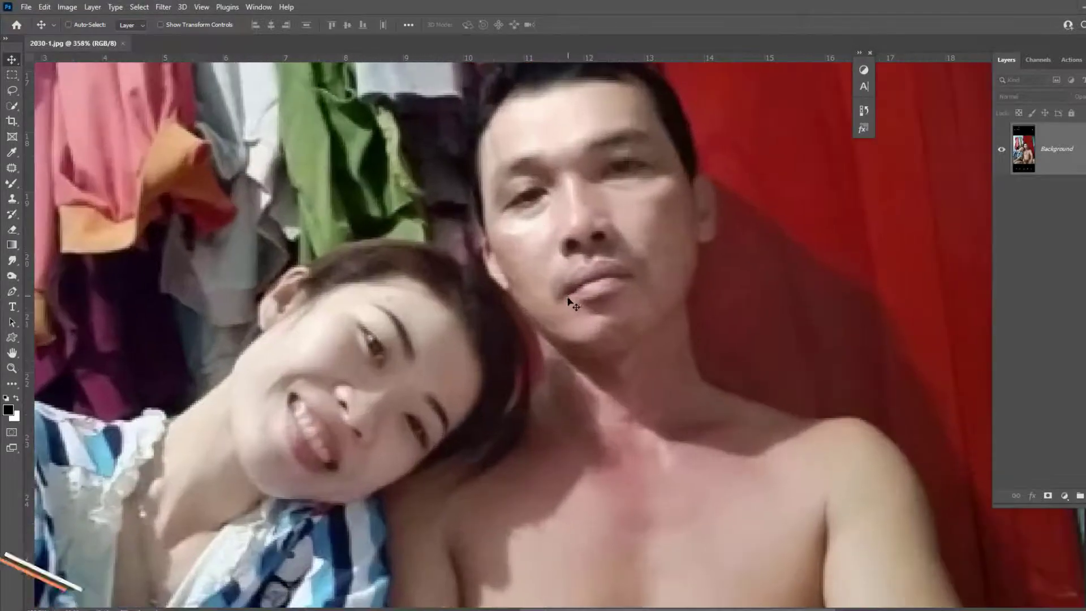
{"action": "scroll", "coordinate": [605, 283], "scroll_direction": "down", "scroll_amount": 3}
{"action": "scroll", "coordinate": [572, 175], "scroll_direction": "up", "scroll_amount": 2}
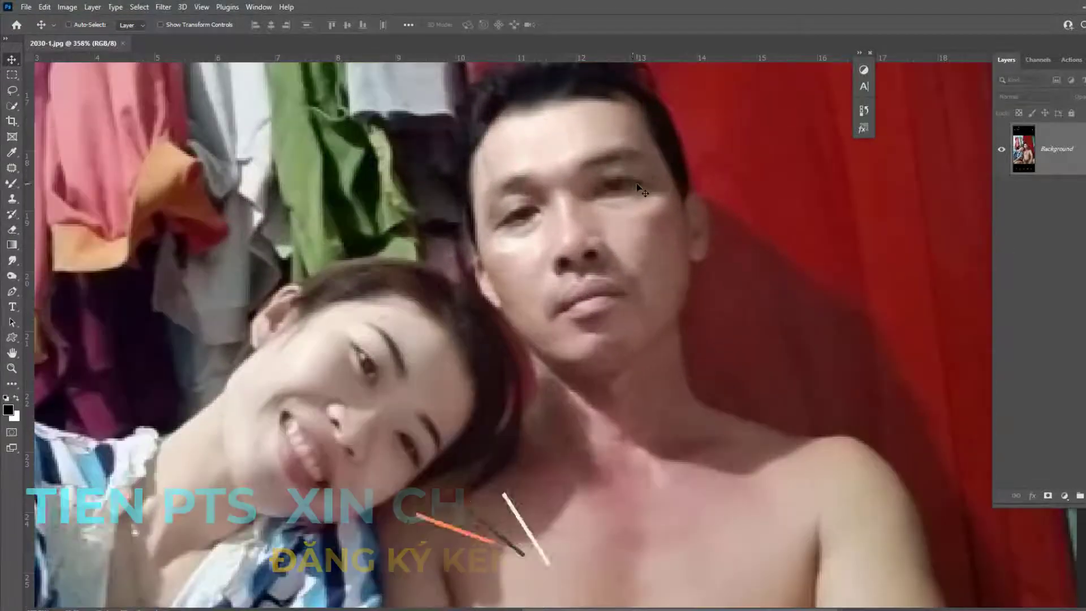
{"action": "scroll", "coordinate": [634, 193], "scroll_direction": "up", "scroll_amount": 2}
{"action": "scroll", "coordinate": [634, 192], "scroll_direction": "down", "scroll_amount": 2}
{"action": "scroll", "coordinate": [665, 402], "scroll_direction": "down", "scroll_amount": 2}
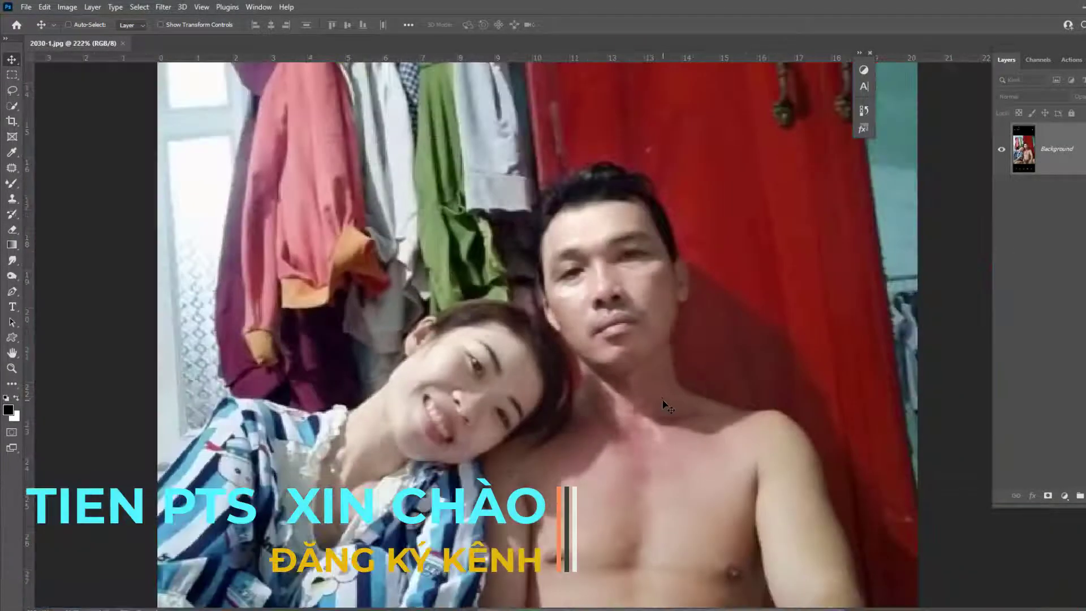
{"action": "scroll", "coordinate": [662, 400], "scroll_direction": "down", "scroll_amount": 1}
{"action": "scroll", "coordinate": [621, 354], "scroll_direction": "down", "scroll_amount": 1}
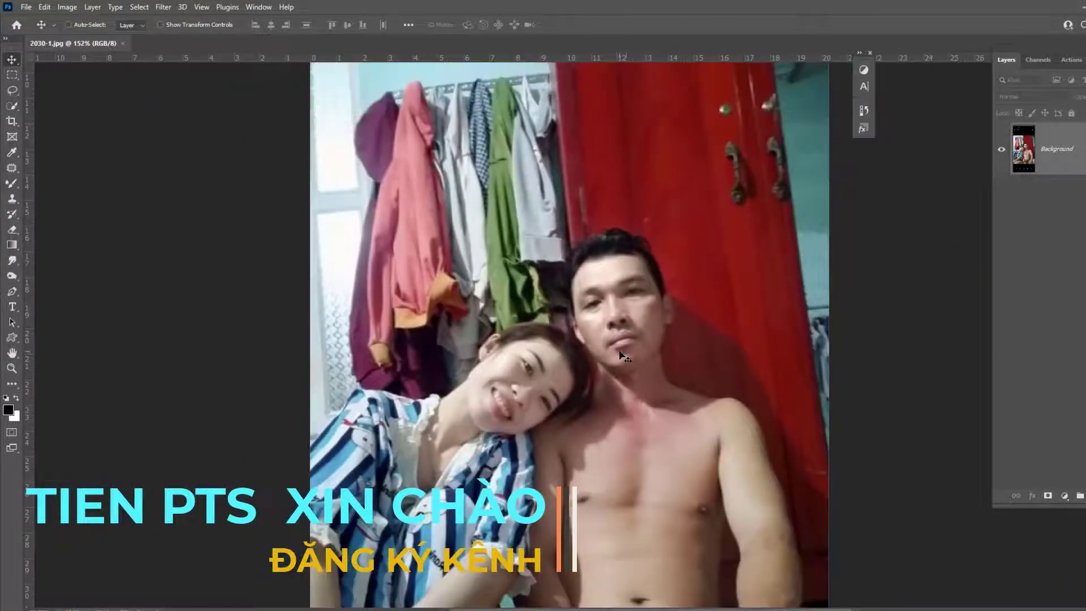
{"action": "scroll", "coordinate": [648, 349], "scroll_direction": "down", "scroll_amount": 1}
{"action": "scroll", "coordinate": [651, 350], "scroll_direction": "down", "scroll_amount": 1}
{"action": "scroll", "coordinate": [651, 350], "scroll_direction": "down", "scroll_amount": 1}
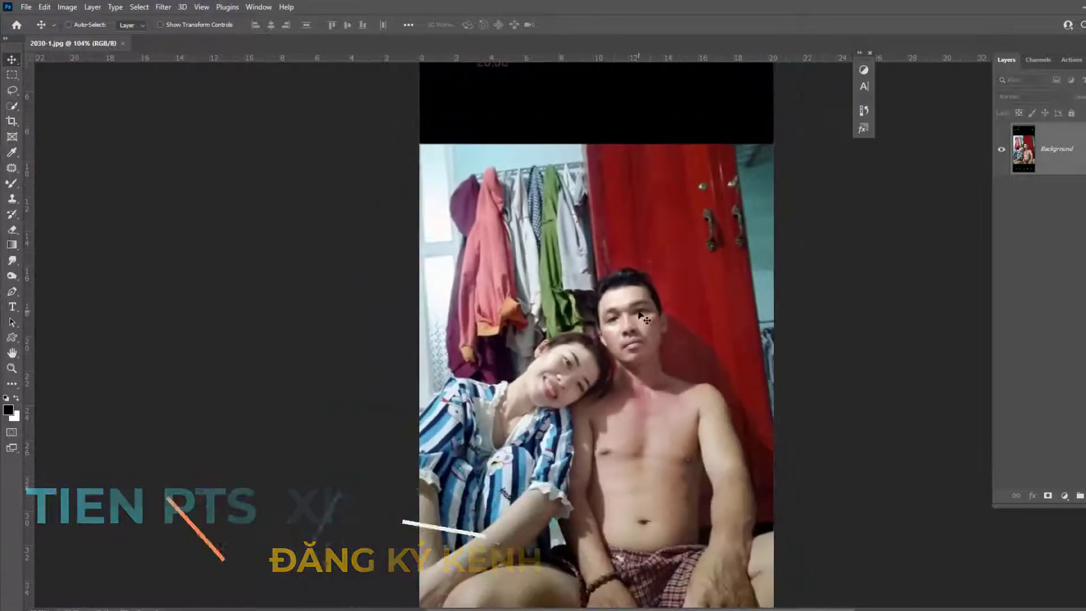
{"action": "scroll", "coordinate": [654, 351], "scroll_direction": "up", "scroll_amount": 1}
{"action": "scroll", "coordinate": [655, 351], "scroll_direction": "up", "scroll_amount": 1}
{"action": "scroll", "coordinate": [661, 334], "scroll_direction": "down", "scroll_amount": 2}
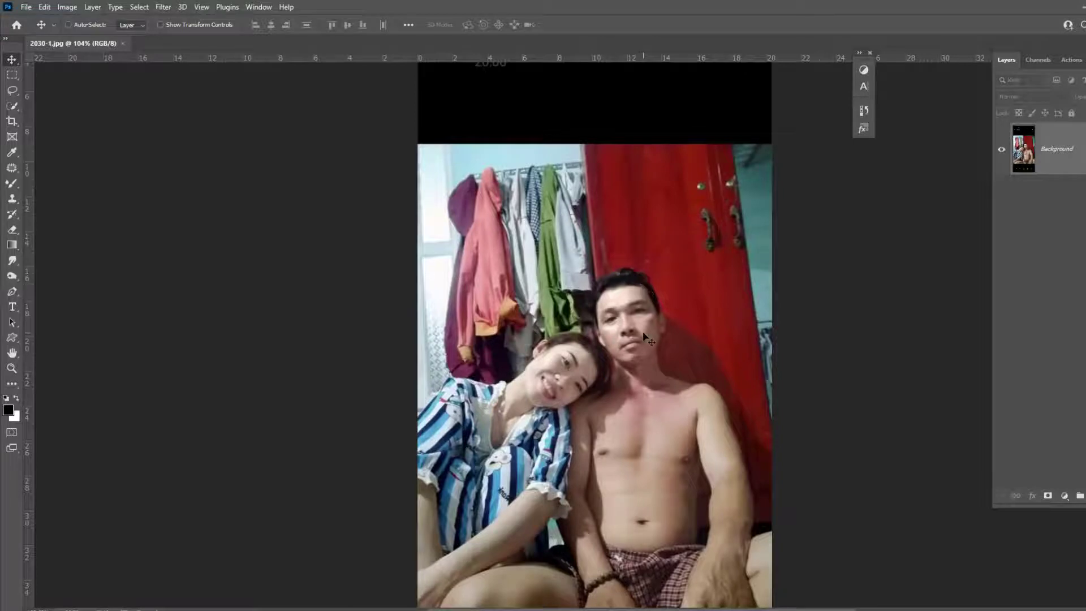
{"action": "scroll", "coordinate": [648, 339], "scroll_direction": "up", "scroll_amount": 3}
{"action": "scroll", "coordinate": [648, 338], "scroll_direction": "down", "scroll_amount": 2}
{"action": "key", "text": "m"}
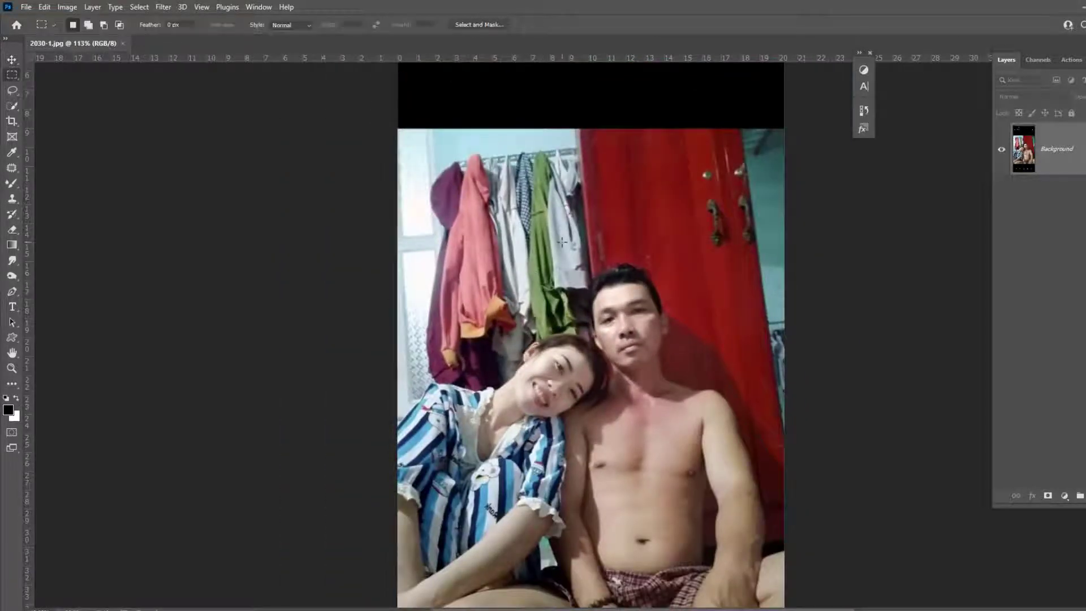
{"action": "left_click_drag", "start_coordinate": [620, 295], "coordinate": [734, 452]}
{"action": "right_click", "coordinate": [12, 74]}
{"action": "left_click", "coordinate": [68, 76]}
{"action": "left_click_drag", "start_coordinate": [633, 307], "coordinate": [641, 333]}
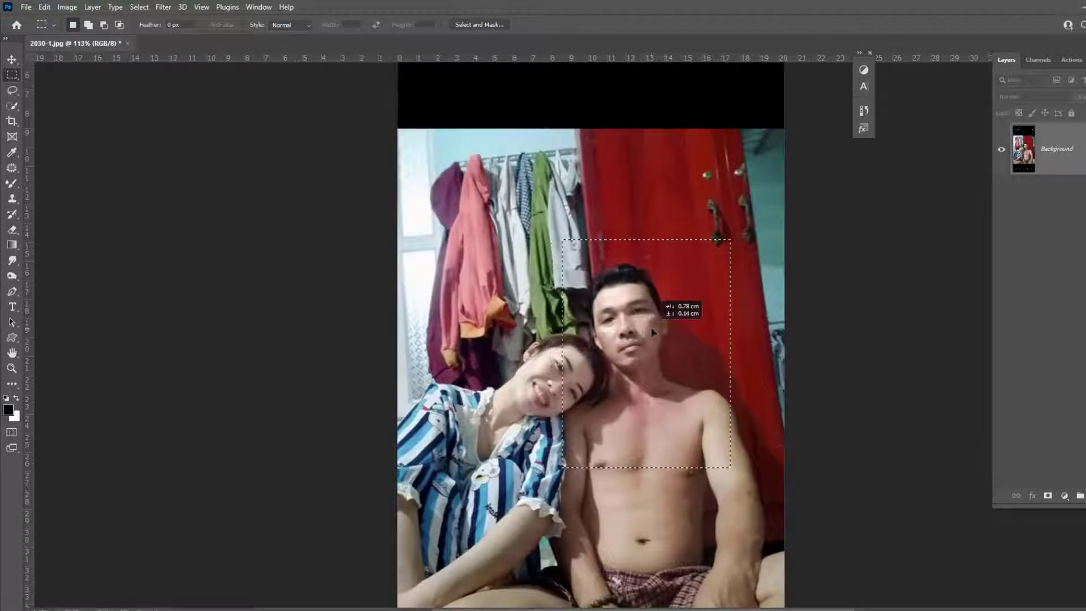
{"action": "left_click_drag", "start_coordinate": [647, 328], "coordinate": [646, 325]}
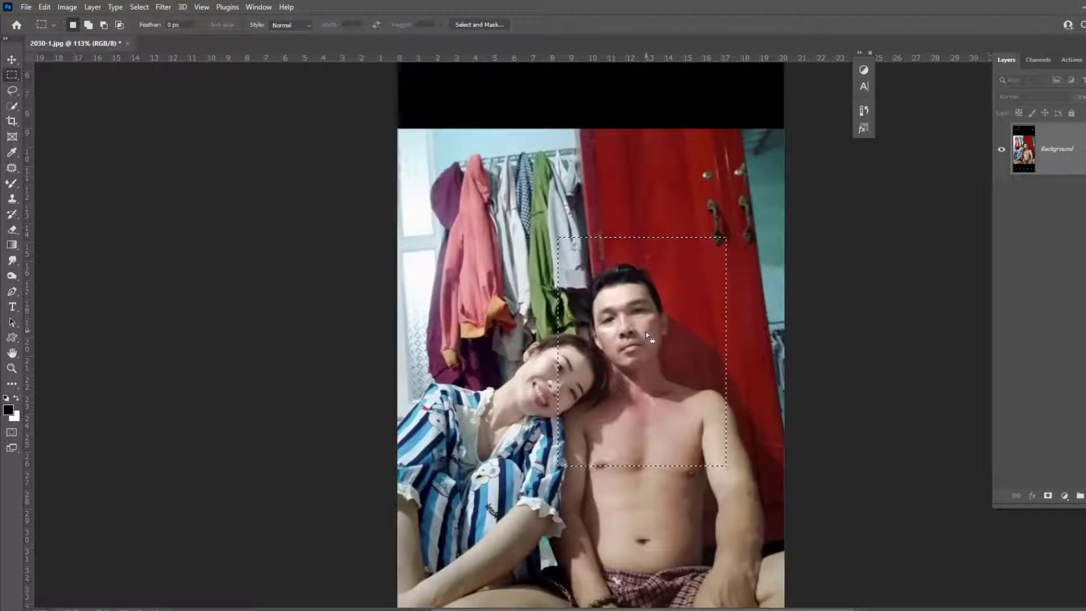
Step: Commit the crop so the photo shows only the man's head and upper chest
{"action": "key", "text": "c"}
{"action": "double_click", "coordinate": [641, 351]}
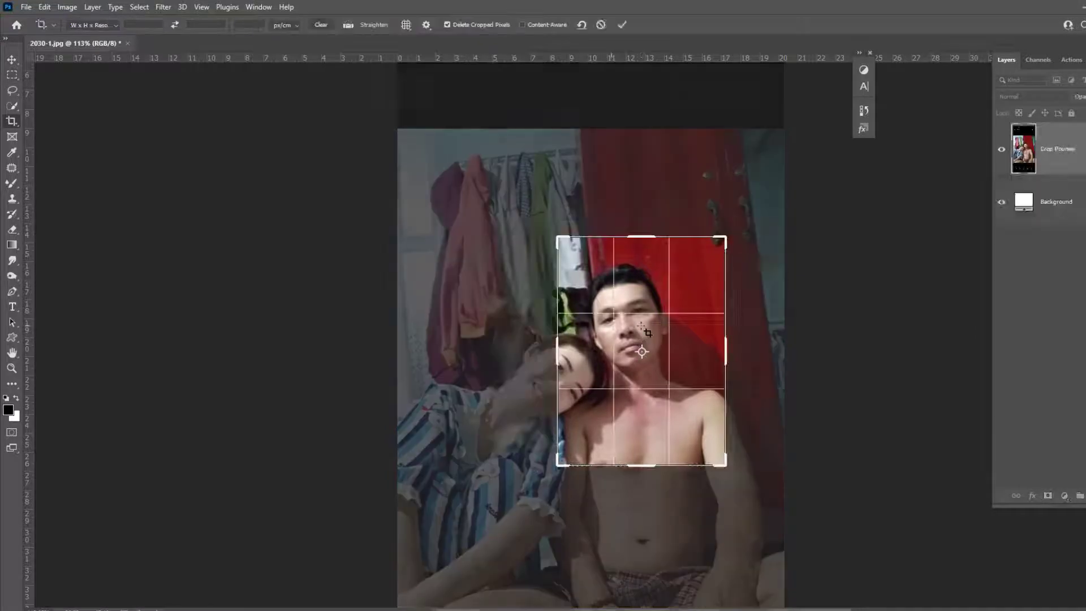
{"action": "key", "text": "ctrl+0"}
{"action": "scroll", "coordinate": [492, 216], "scroll_direction": "down", "scroll_amount": 1}
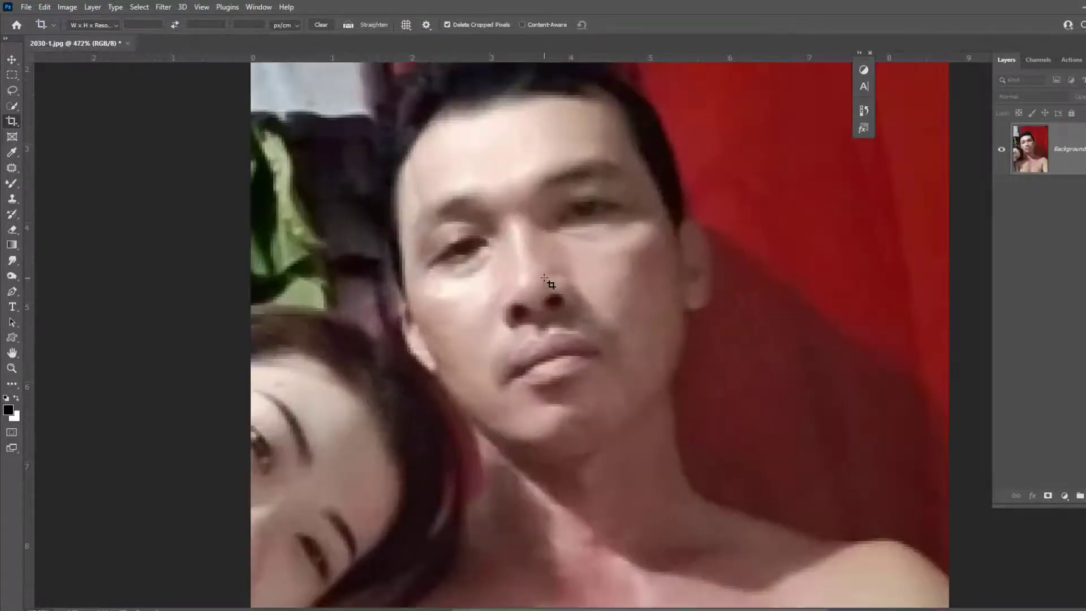
{"action": "key", "text": "j"}
{"action": "scroll", "coordinate": [428, 448], "scroll_direction": "down", "scroll_amount": 1}
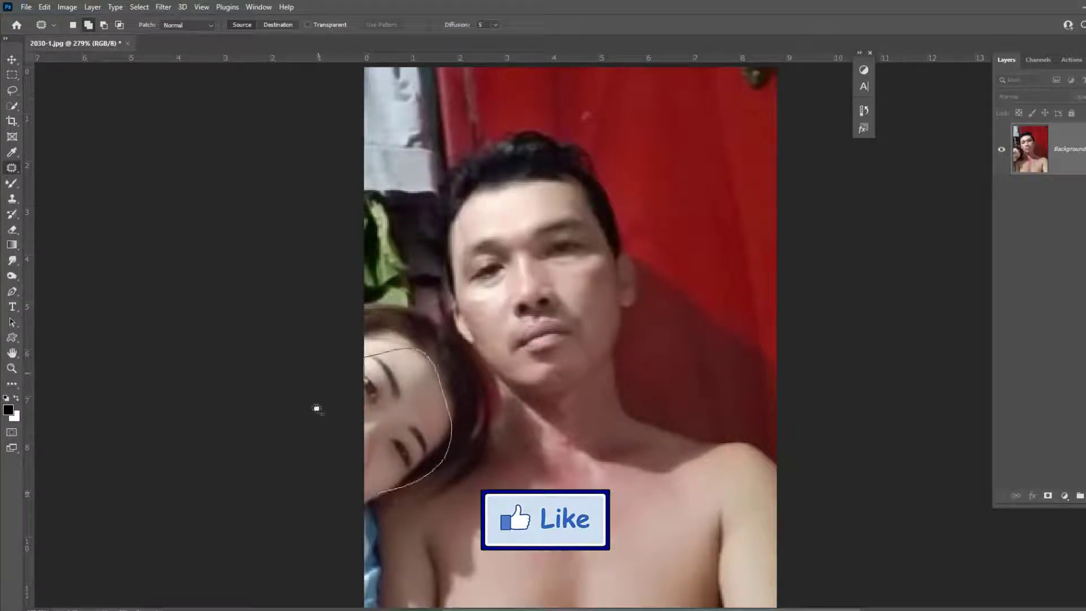
Step: Fill the outlined woman's face with white, then undo the fill
{"action": "key", "text": "ctrl+BackSpace"}
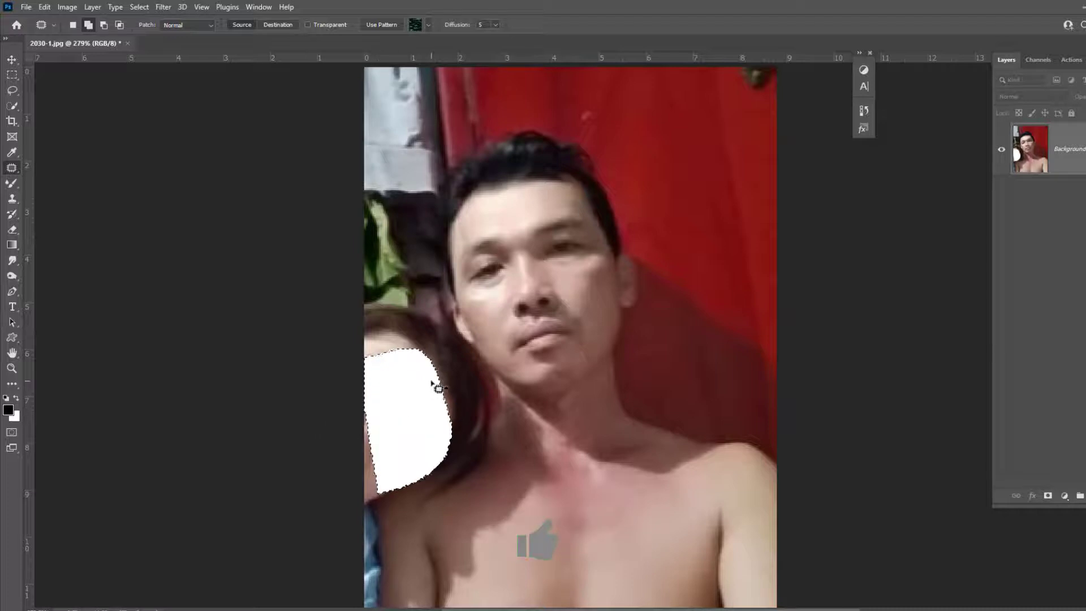
{"action": "key", "text": "ctrl+z"}
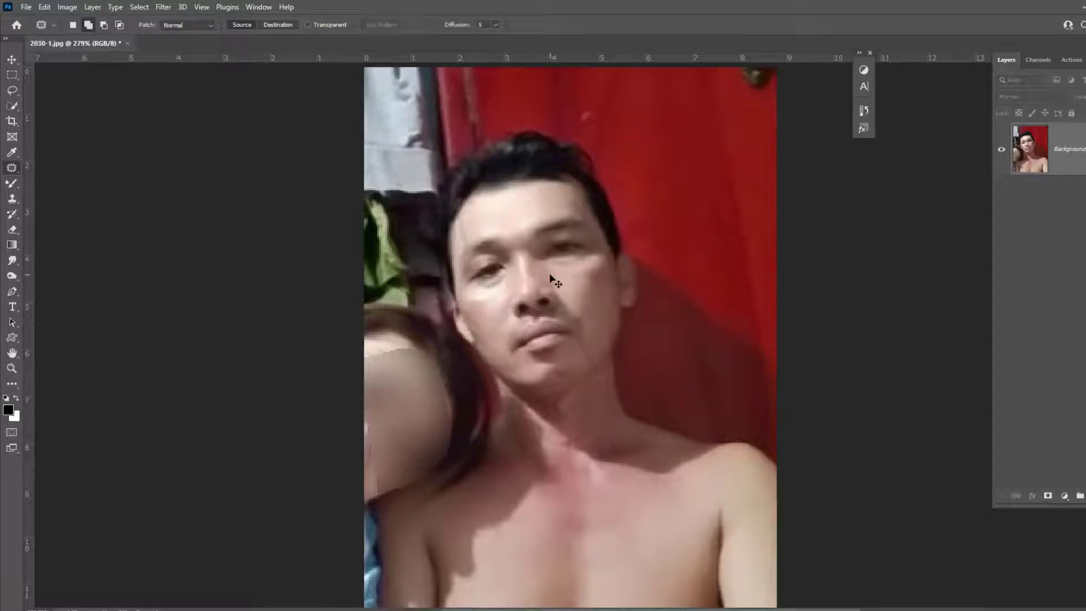
{"action": "scroll", "coordinate": [557, 260], "scroll_direction": "up", "scroll_amount": 2}
{"action": "scroll", "coordinate": [557, 249], "scroll_direction": "up", "scroll_amount": 2}
{"action": "scroll", "coordinate": [557, 249], "scroll_direction": "down", "scroll_amount": 3}
{"action": "scroll", "coordinate": [557, 249], "scroll_direction": "up", "scroll_amount": 1}
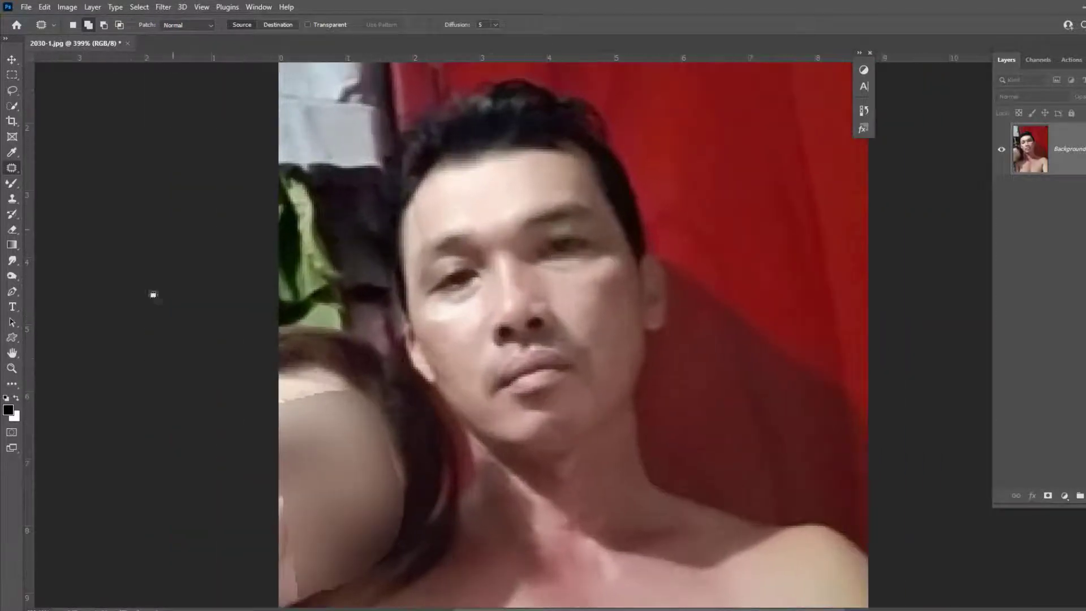
{"action": "scroll", "coordinate": [533, 319], "scroll_direction": "down", "scroll_amount": 3}
{"action": "scroll", "coordinate": [535, 328], "scroll_direction": "down", "scroll_amount": 2}
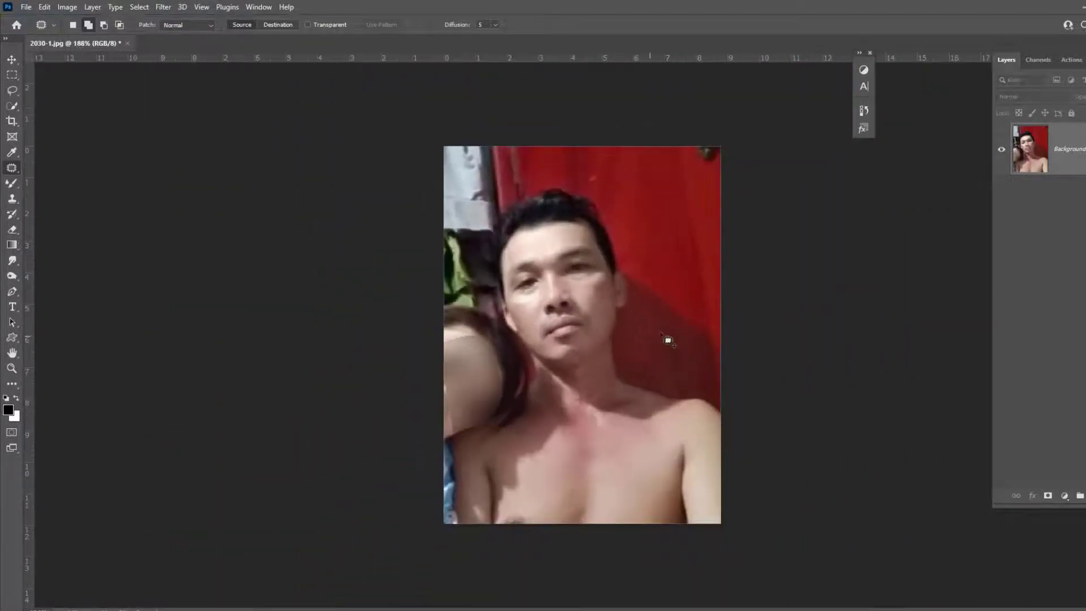
{"action": "scroll", "coordinate": [548, 254], "scroll_direction": "up", "scroll_amount": 2}
{"action": "scroll", "coordinate": [617, 294], "scroll_direction": "up", "scroll_amount": 1}
{"action": "scroll", "coordinate": [541, 326], "scroll_direction": "down", "scroll_amount": 1}
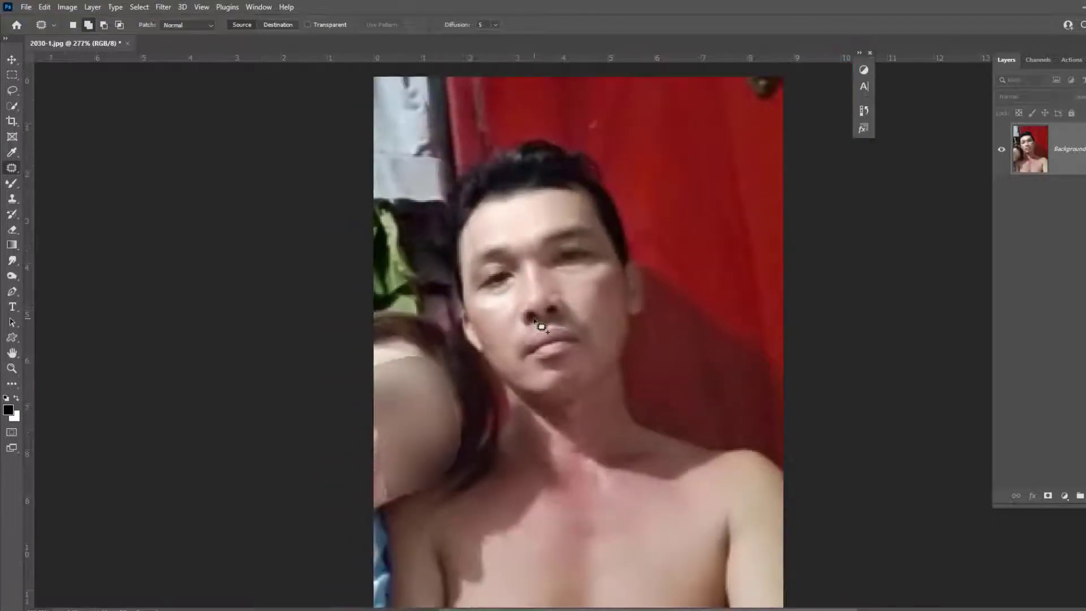
{"action": "scroll", "coordinate": [540, 326], "scroll_direction": "down", "scroll_amount": 1}
{"action": "scroll", "coordinate": [543, 323], "scroll_direction": "up", "scroll_amount": 1}
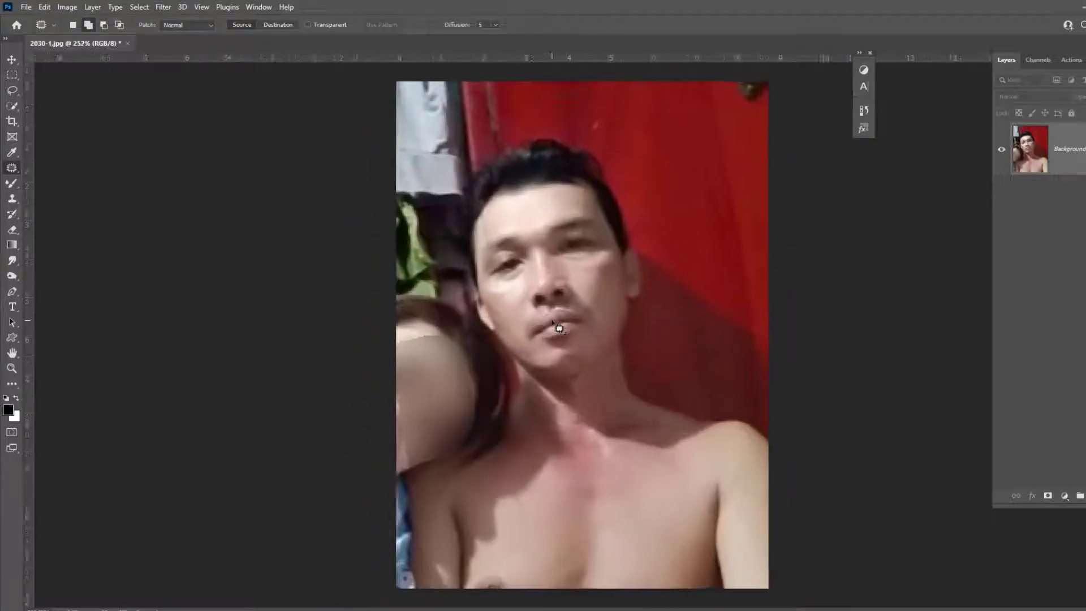
{"action": "scroll", "coordinate": [552, 317], "scroll_direction": "up", "scroll_amount": 1}
{"action": "scroll", "coordinate": [561, 303], "scroll_direction": "up", "scroll_amount": 1}
{"action": "scroll", "coordinate": [550, 310], "scroll_direction": "down", "scroll_amount": 1}
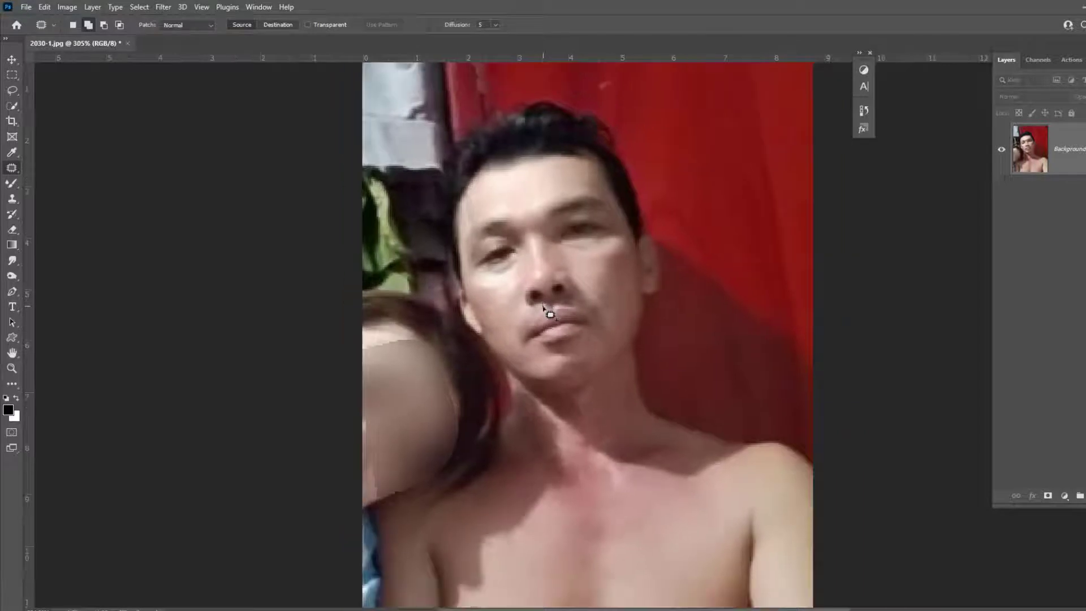
{"action": "scroll", "coordinate": [549, 314], "scroll_direction": "down", "scroll_amount": 1}
{"action": "scroll", "coordinate": [550, 316], "scroll_direction": "down", "scroll_amount": 1}
{"action": "scroll", "coordinate": [563, 350], "scroll_direction": "down", "scroll_amount": 1}
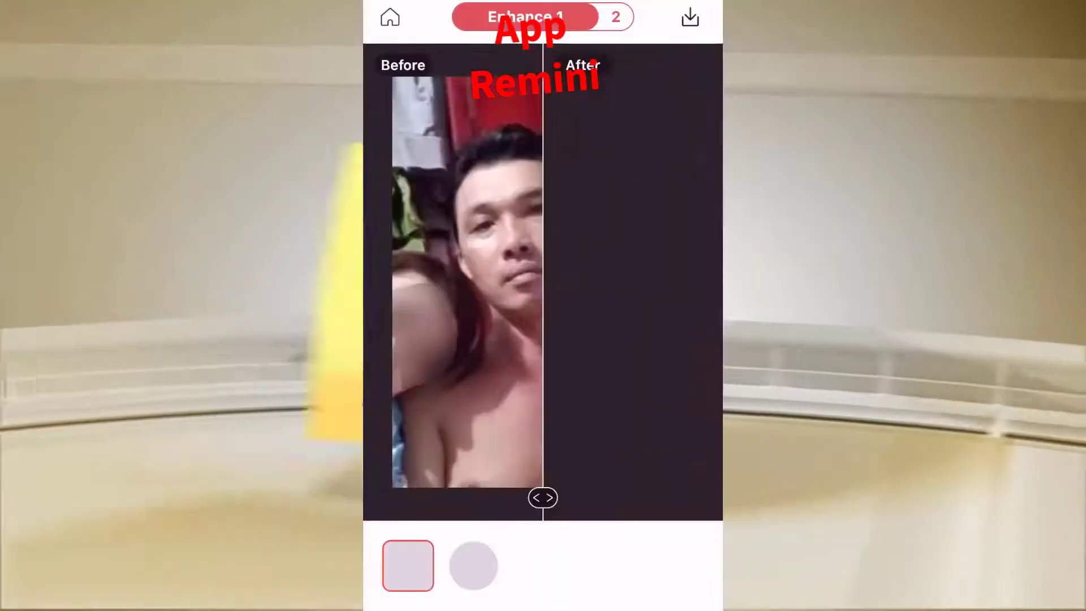
Step: Drag the Before/After slider to compare Remini's enhanced portrait with the original
{"action": "mouse_move", "coordinate": [543, 498]}
{"action": "left_mouse_down"}
{"action": "mouse_move", "coordinate": [415, 497]}
{"action": "mouse_move", "coordinate": [562, 497]}
{"action": "mouse_move", "coordinate": [422, 498]}
{"action": "left_mouse_up"}
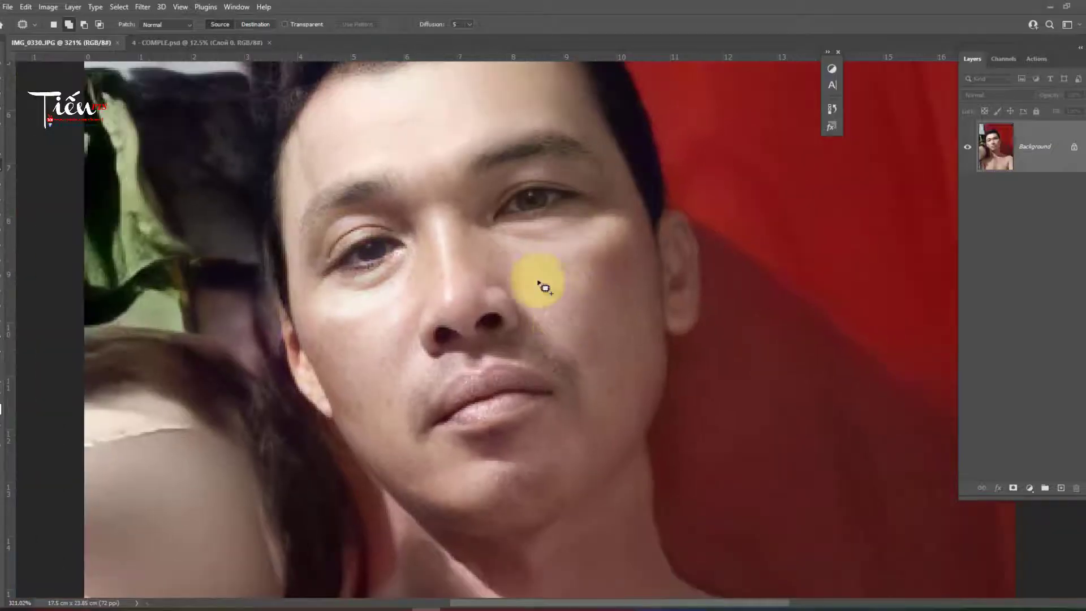
Step: Zoom and pan around the man's face, briefly checking the file manager
{"action": "scroll", "coordinate": [512, 211], "scroll_direction": "up", "scroll_amount": 1}
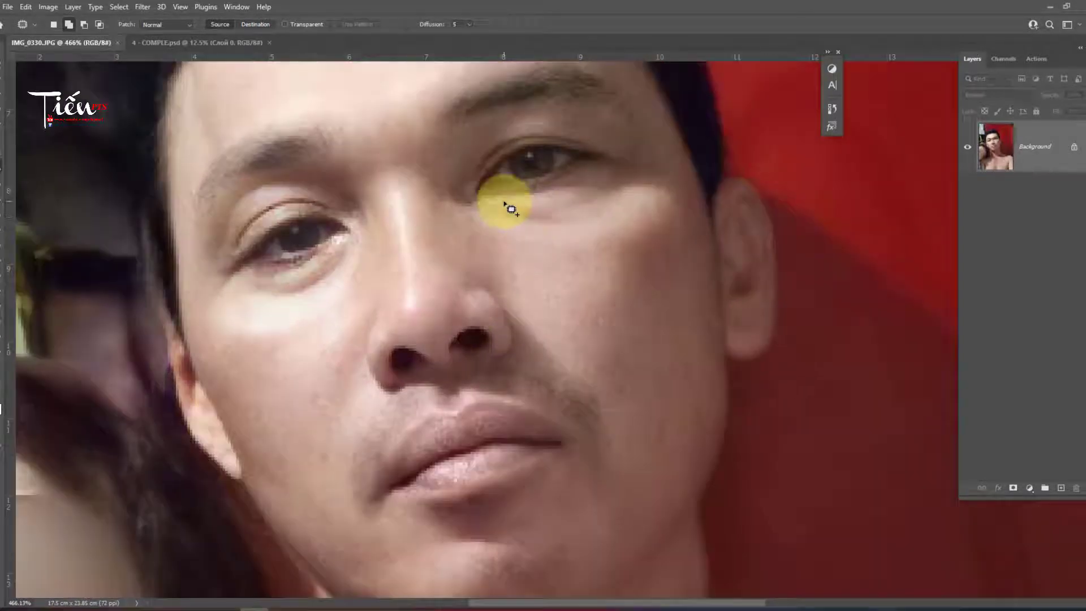
{"action": "scroll", "coordinate": [514, 207], "scroll_direction": "down", "scroll_amount": 1}
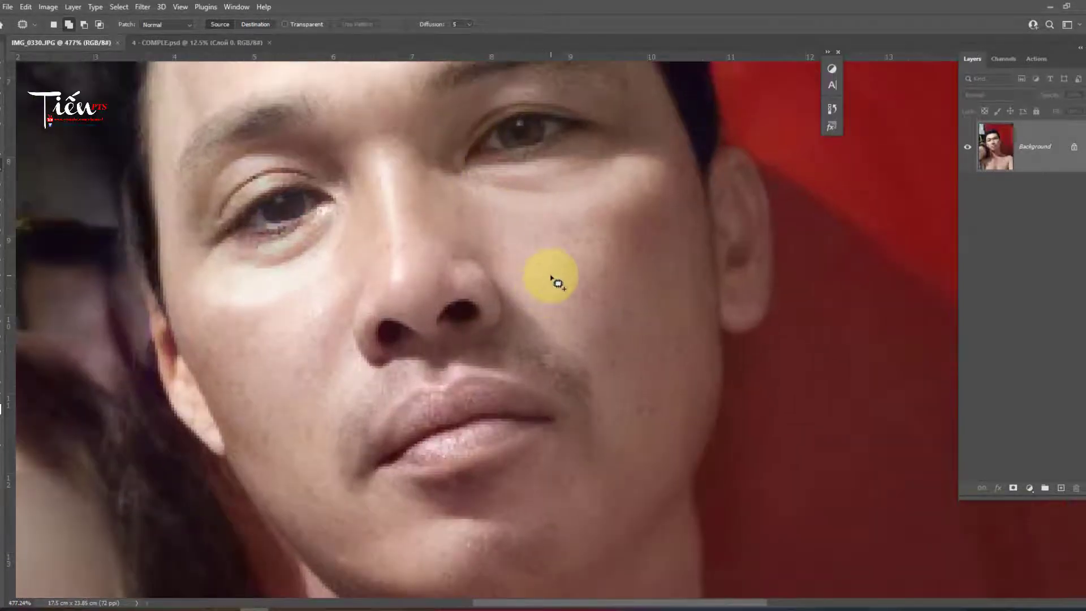
{"action": "scroll", "coordinate": [481, 191], "scroll_direction": "up", "scroll_amount": 1}
{"action": "left_click_drag", "start_coordinate": [424, 250], "coordinate": [533, 320]}
{"action": "scroll", "coordinate": [526, 315], "scroll_direction": "down", "scroll_amount": 2}
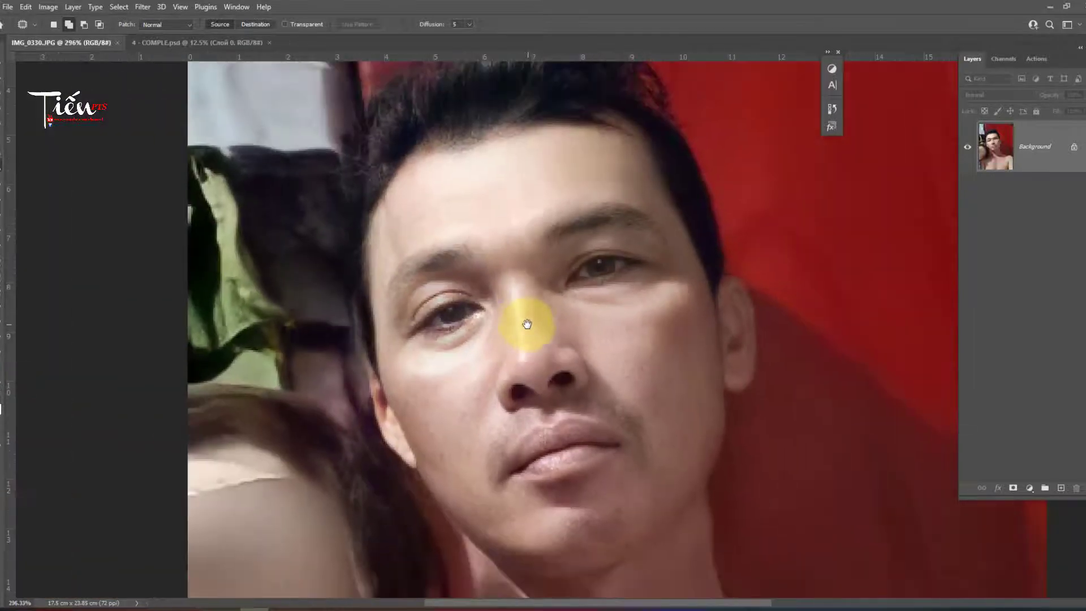
{"action": "scroll", "coordinate": [518, 308], "scroll_direction": "up", "scroll_amount": 1}
{"action": "scroll", "coordinate": [621, 367], "scroll_direction": "up", "scroll_amount": 1}
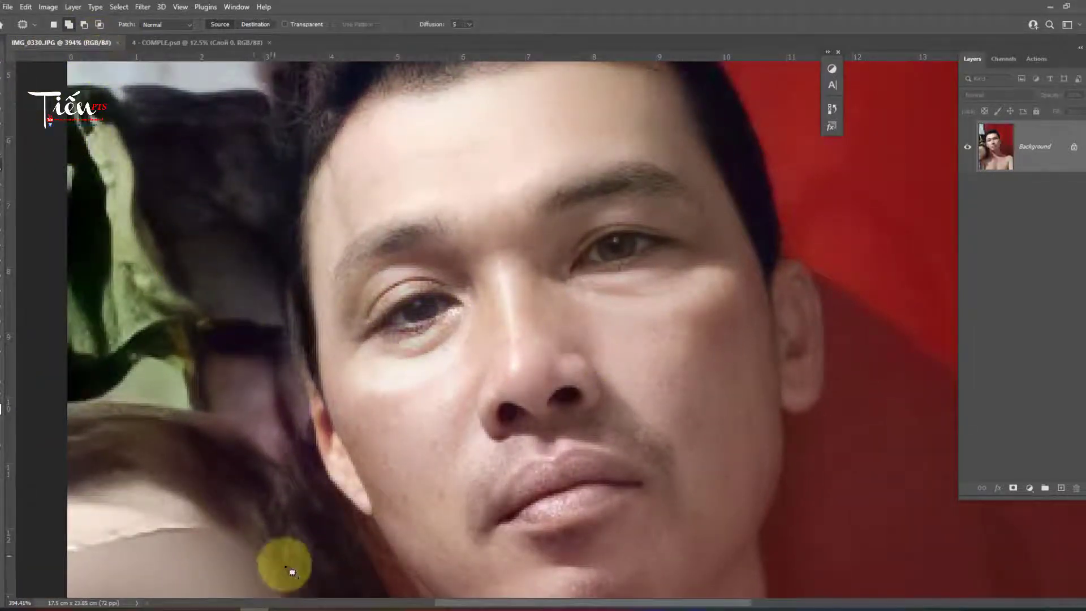
{"action": "left_click", "coordinate": [280, 608]}
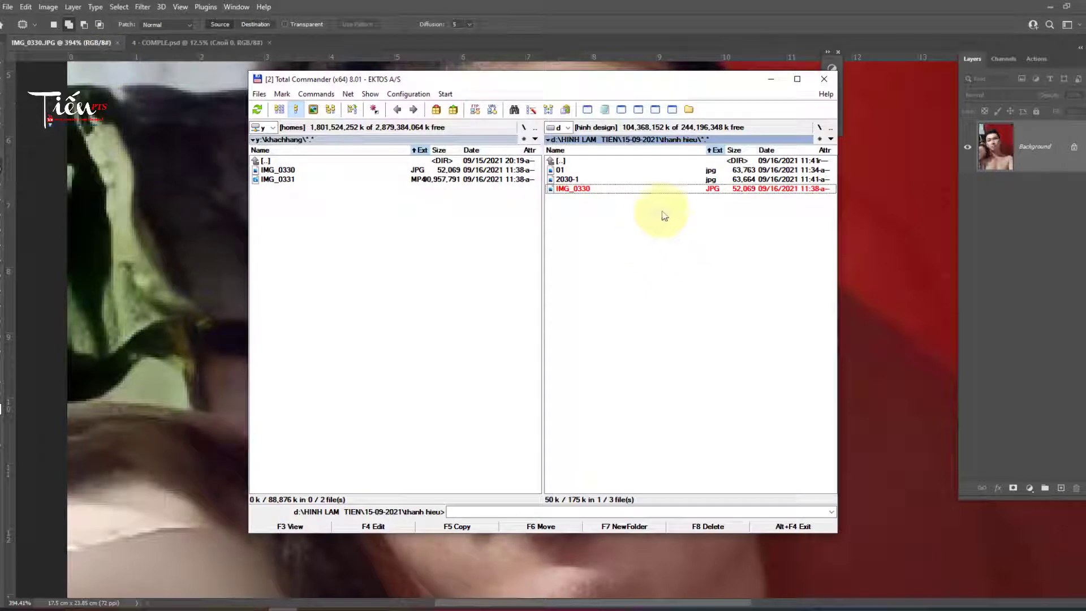
{"action": "left_click", "coordinate": [934, 329]}
Step: Launch Topaz Gigapixel AI from the Windows Start menu
{"action": "scroll", "coordinate": [722, 279], "scroll_direction": "down", "scroll_amount": 2}
{"action": "scroll", "coordinate": [734, 235], "scroll_direction": "down", "scroll_amount": 2}
{"action": "scroll", "coordinate": [695, 293], "scroll_direction": "down", "scroll_amount": 1}
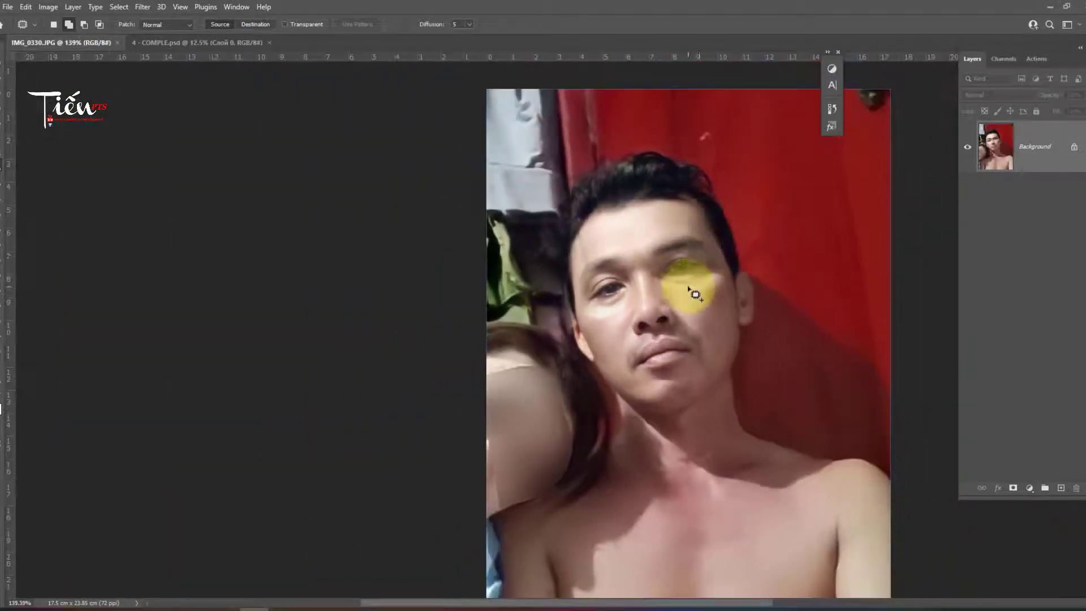
{"action": "scroll", "coordinate": [694, 293], "scroll_direction": "down", "scroll_amount": 1}
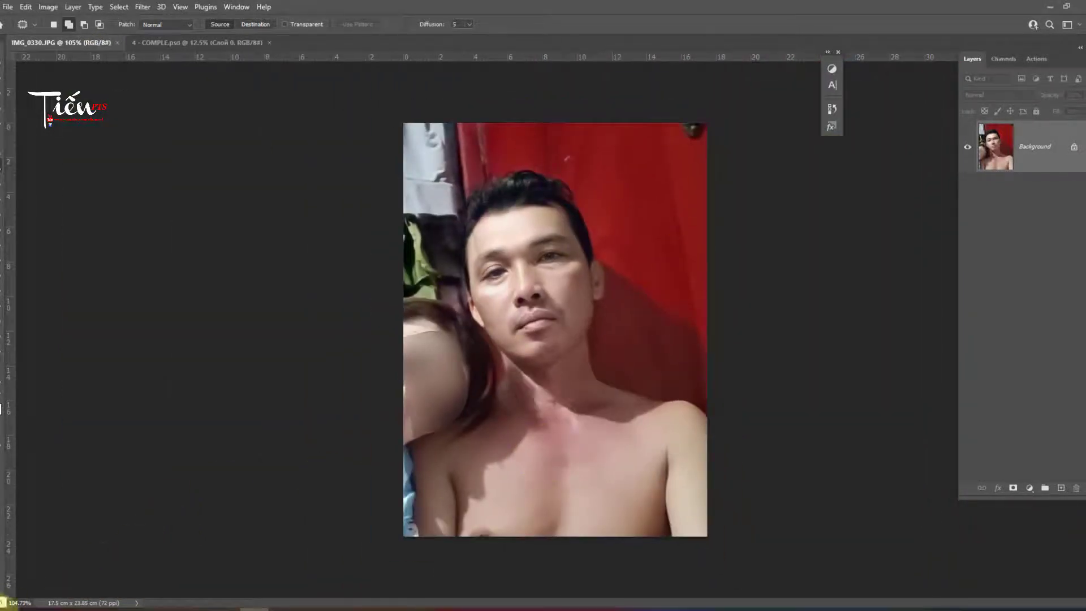
{"action": "left_click", "coordinate": [2, 603]}
{"action": "left_click", "coordinate": [175, 532]}
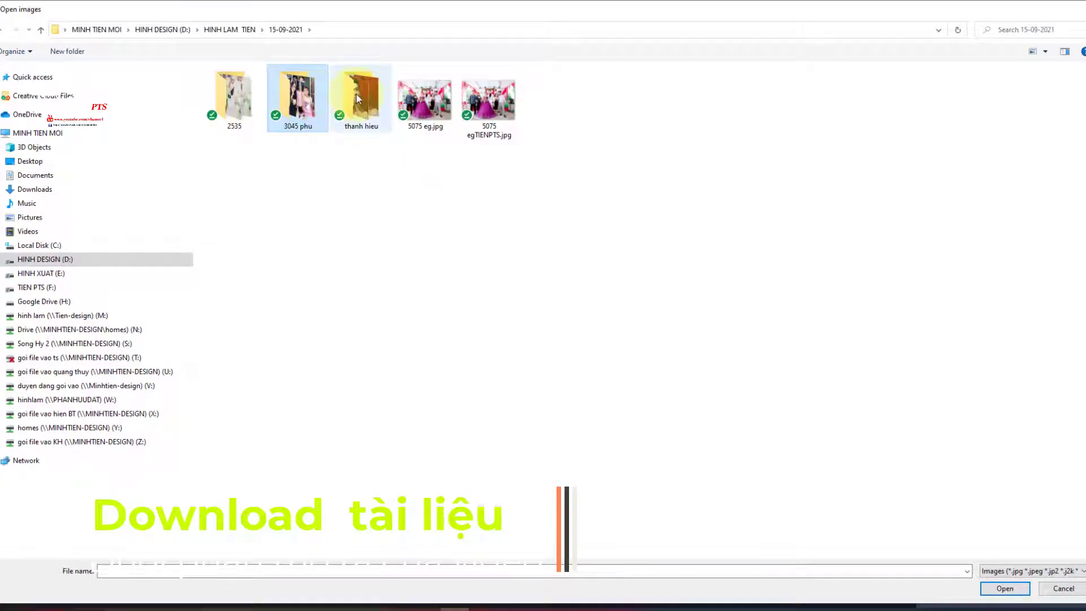
Step: Upscale IMG_0330.JPG from the thanh hieu folder at 2x, then return to the file manager
{"action": "double_click", "coordinate": [357, 99]}
{"action": "double_click", "coordinate": [358, 100]}
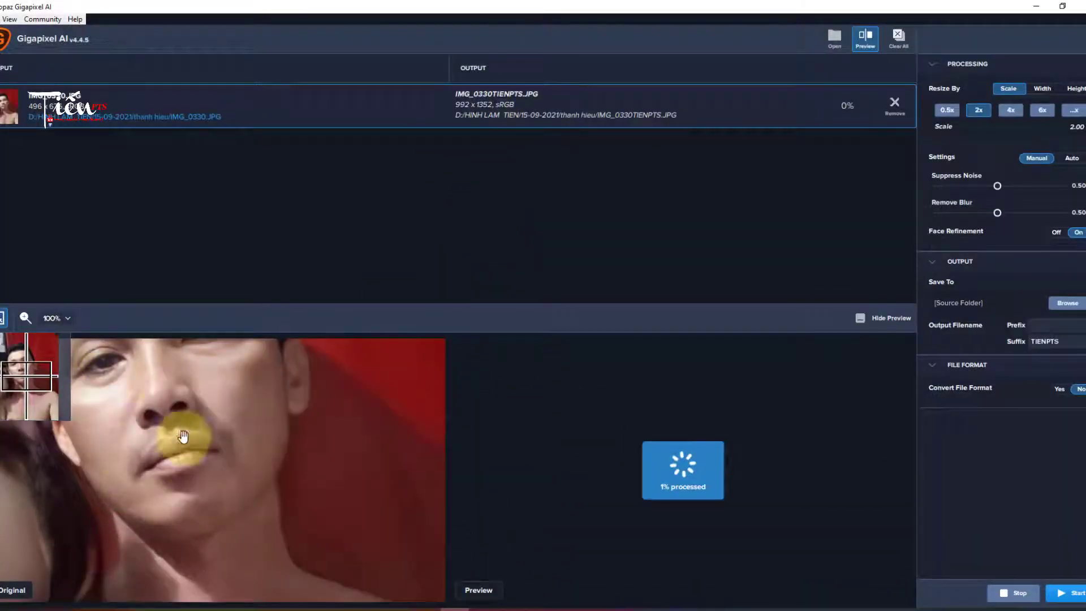
{"action": "left_click_drag", "start_coordinate": [163, 394], "coordinate": [174, 436]}
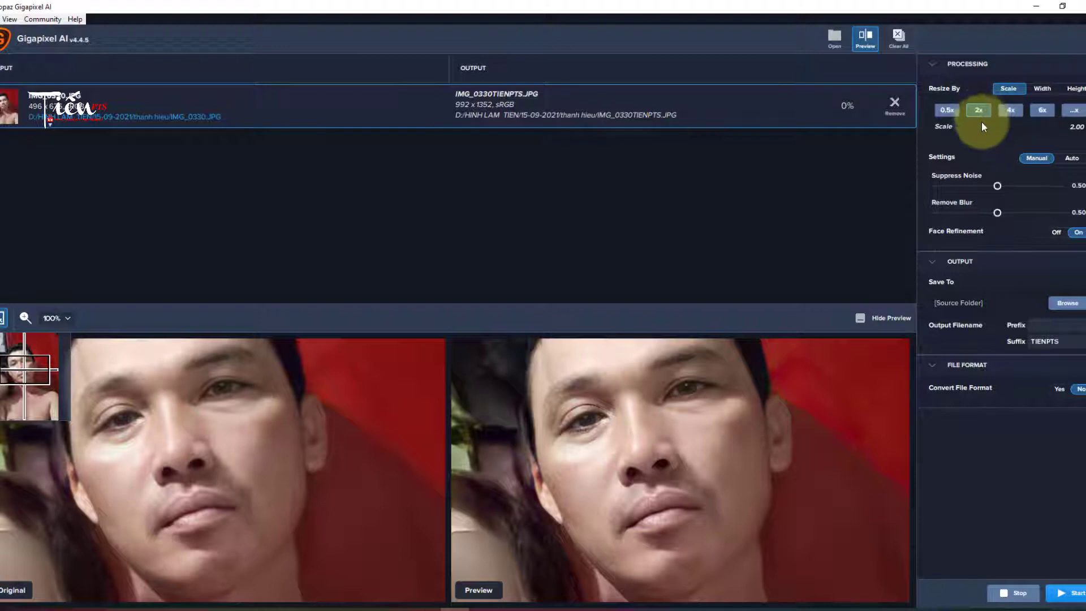
{"action": "left_click", "coordinate": [1077, 592]}
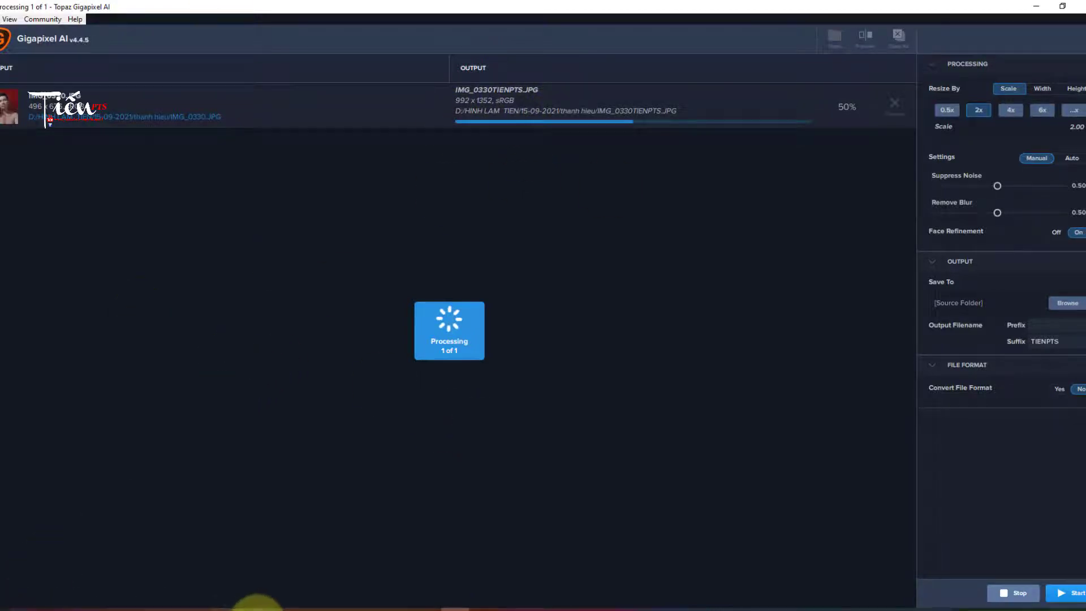
{"action": "left_click", "coordinate": [277, 606]}
{"action": "left_click", "coordinate": [281, 606]}
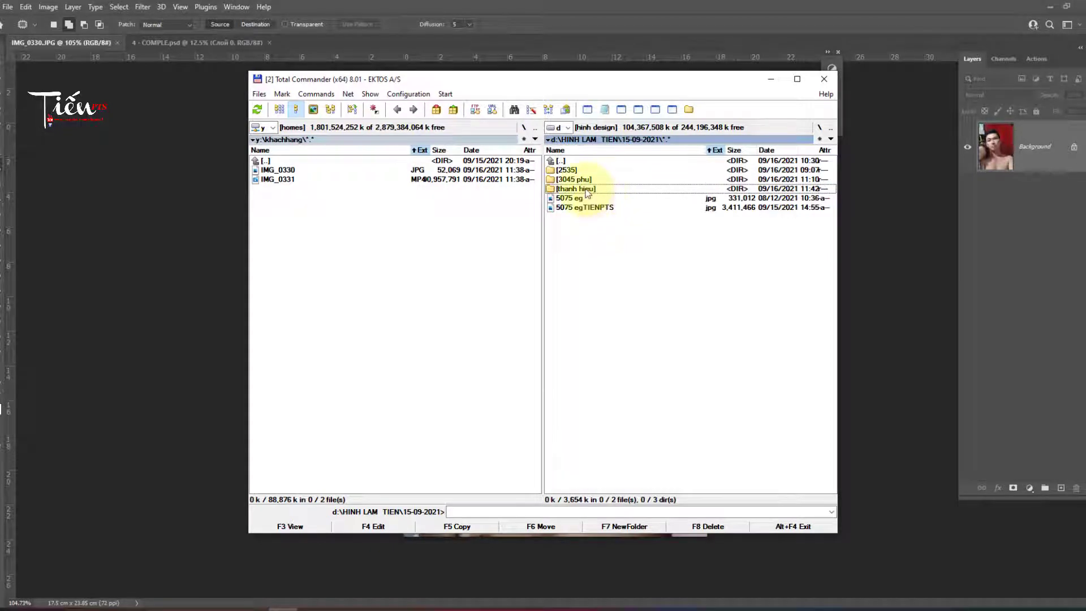
Step: Open the upscaled IMG_0330TIENPTS.JPG and zoom it alongside the original to compare sharpness
{"action": "double_click", "coordinate": [592, 199]}
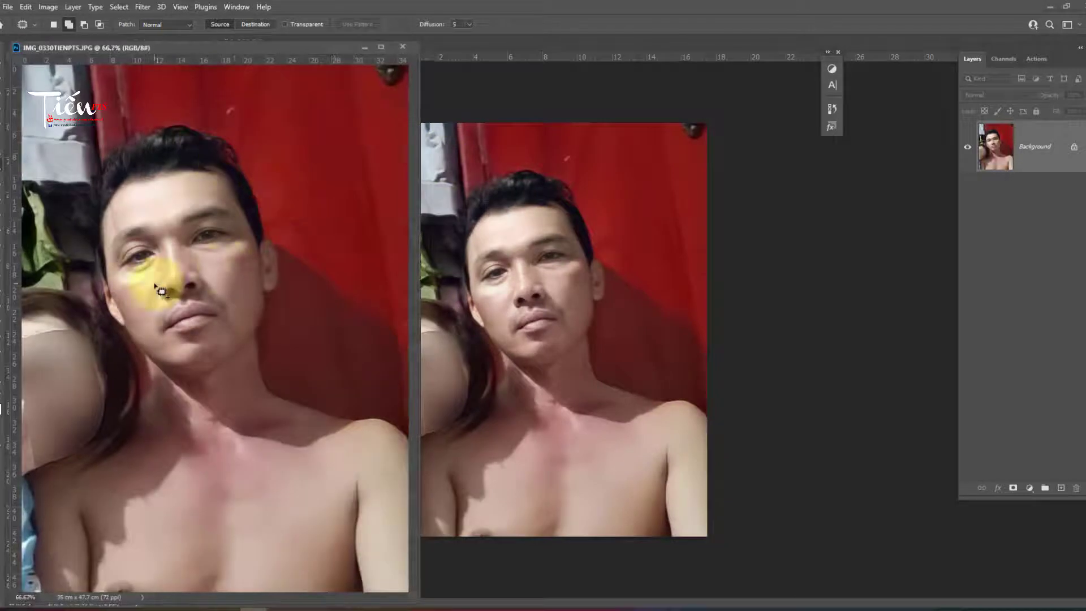
{"action": "scroll", "coordinate": [179, 290], "scroll_direction": "up", "scroll_amount": 3}
{"action": "scroll", "coordinate": [512, 282], "scroll_direction": "up", "scroll_amount": 2}
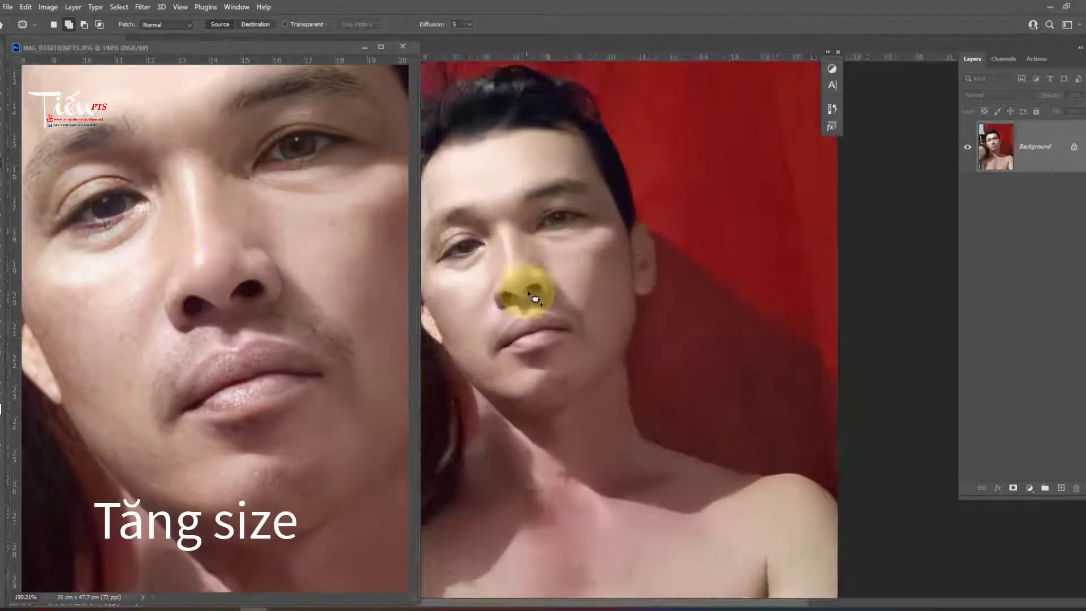
{"action": "scroll", "coordinate": [537, 286], "scroll_direction": "up", "scroll_amount": 2}
{"action": "scroll", "coordinate": [632, 329], "scroll_direction": "up", "scroll_amount": 2}
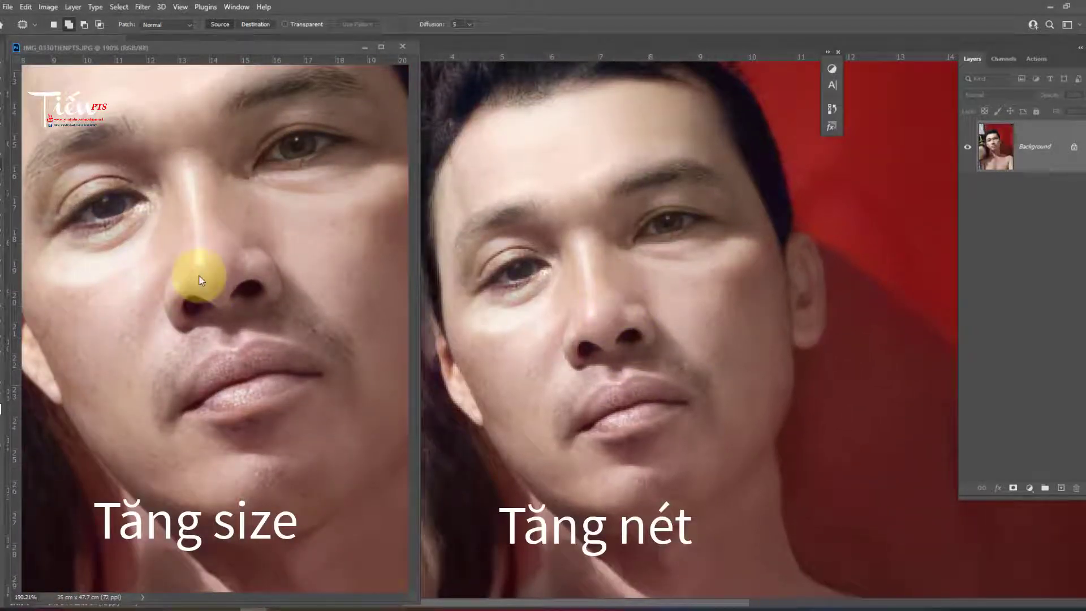
{"action": "left_click", "coordinate": [215, 286]}
{"action": "scroll", "coordinate": [296, 154], "scroll_direction": "down", "scroll_amount": 2}
{"action": "scroll", "coordinate": [288, 136], "scroll_direction": "up", "scroll_amount": 2}
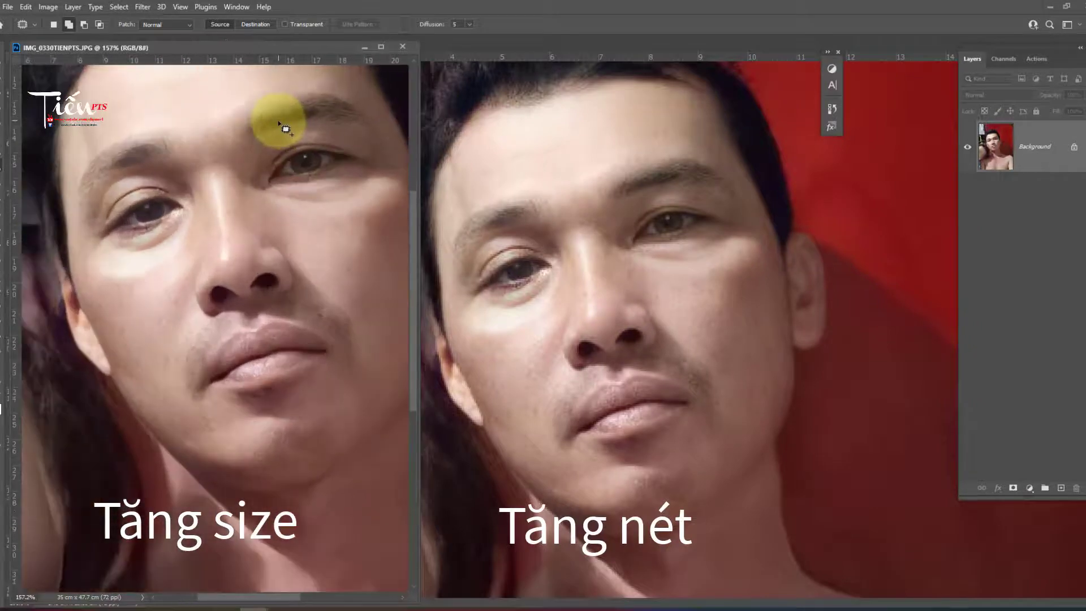
{"action": "scroll", "coordinate": [291, 170], "scroll_direction": "up", "scroll_amount": 1}
{"action": "scroll", "coordinate": [326, 173], "scroll_direction": "up", "scroll_amount": 1}
{"action": "left_click", "coordinate": [611, 182]}
{"action": "scroll", "coordinate": [635, 177], "scroll_direction": "up", "scroll_amount": 1}
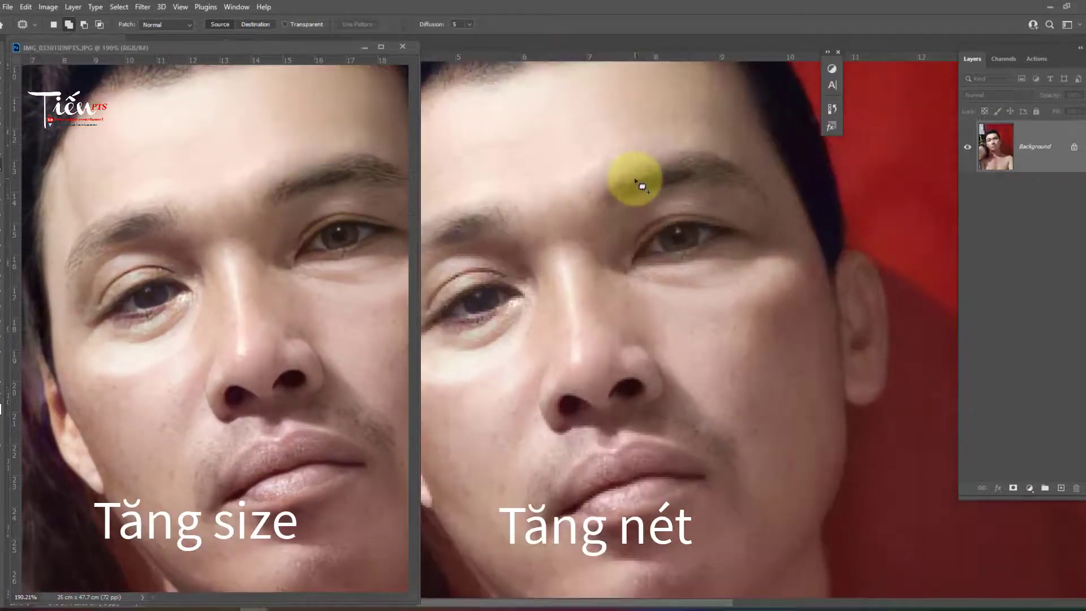
{"action": "left_click", "coordinate": [216, 269]}
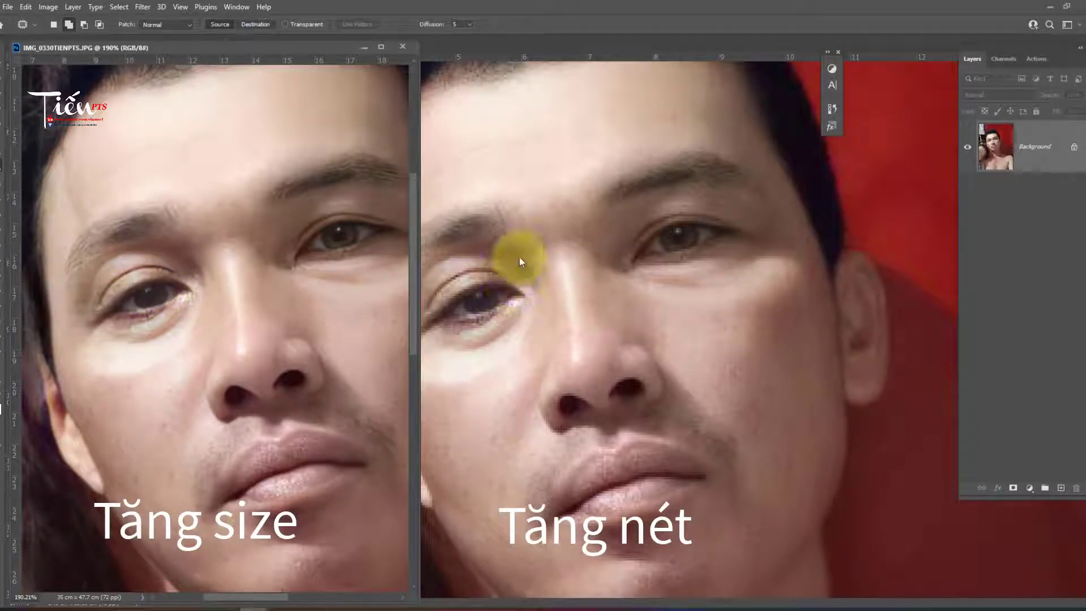
Step: Open 2030-1.jpg as a new document and reposition the upscaled portrait
{"action": "left_click", "coordinate": [309, 604]}
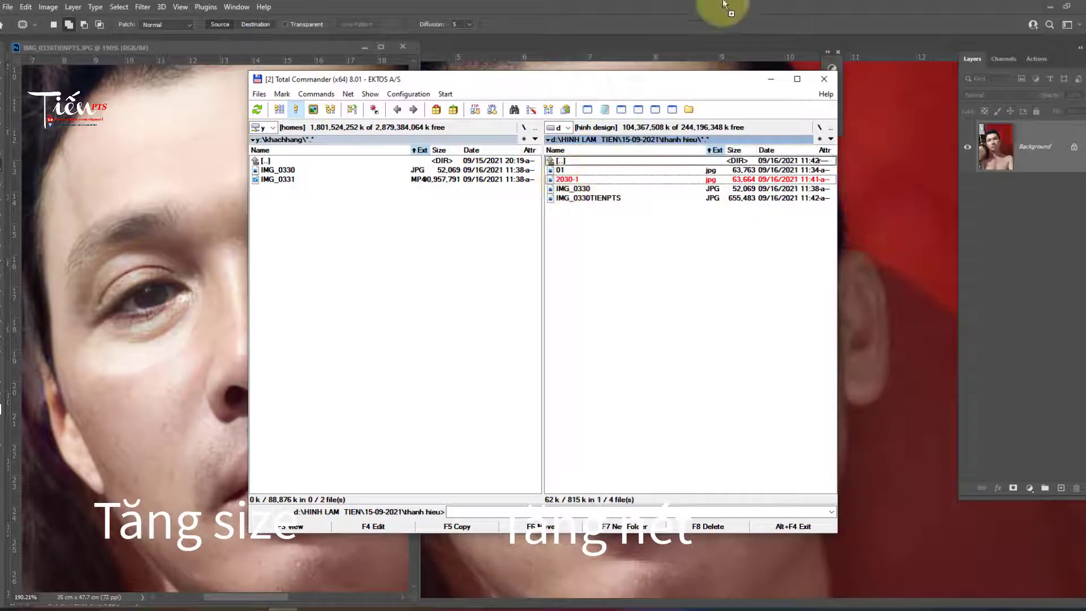
{"action": "left_click_drag", "start_coordinate": [567, 179], "coordinate": [730, 13]}
{"action": "scroll", "coordinate": [85, 157], "scroll_direction": "up", "scroll_amount": 3}
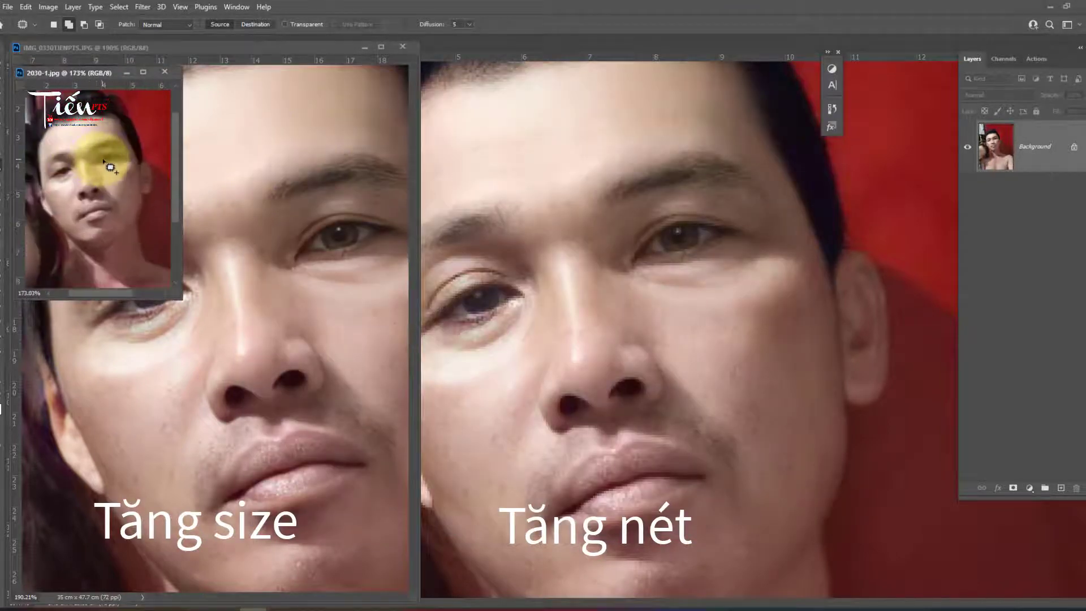
{"action": "scroll", "coordinate": [95, 179], "scroll_direction": "up", "scroll_amount": 2}
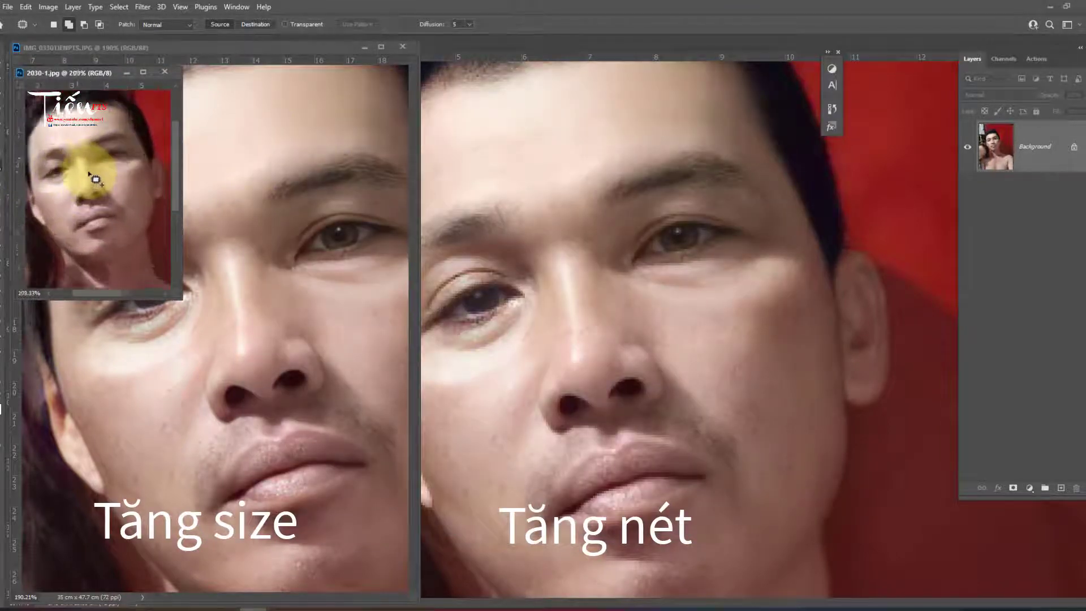
{"action": "left_click", "coordinate": [340, 238]}
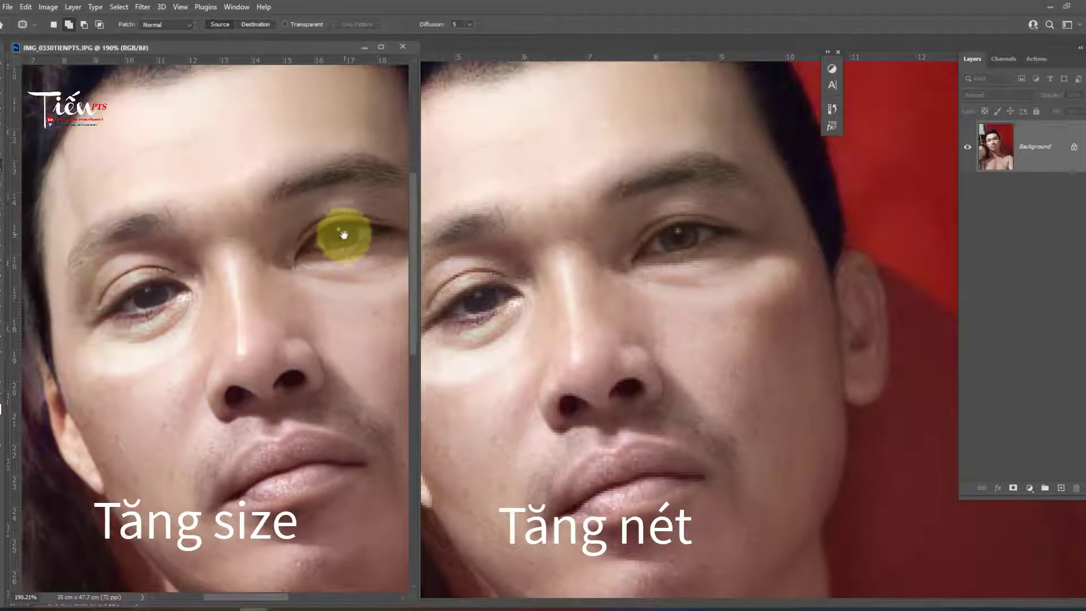
{"action": "left_click_drag", "start_coordinate": [340, 235], "coordinate": [327, 248]}
{"action": "scroll", "coordinate": [292, 313], "scroll_direction": "down", "scroll_amount": 3}
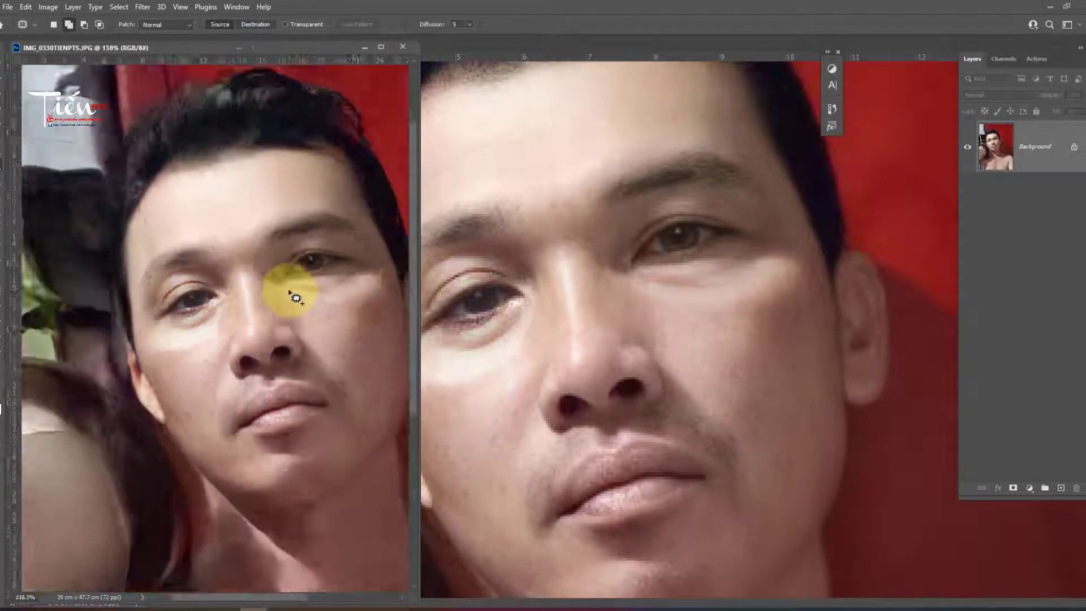
{"action": "scroll", "coordinate": [292, 312], "scroll_direction": "down", "scroll_amount": 2}
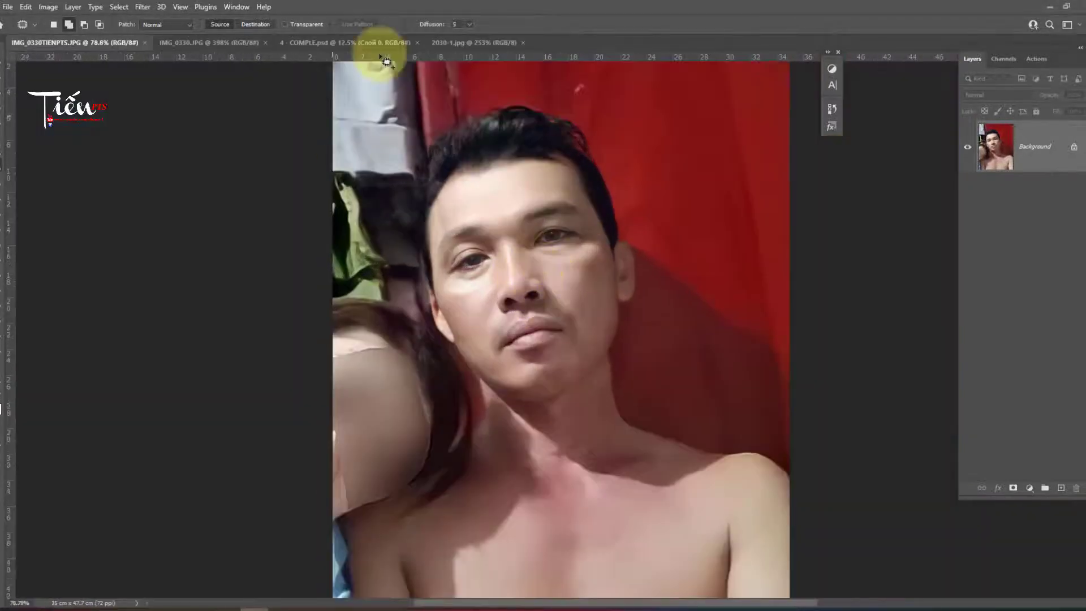
Step: Switch from 2030-1.jpg back to IMG_0330TIENPTS.JPG and zoom around the face and hair
{"action": "left_click", "coordinate": [491, 45]}
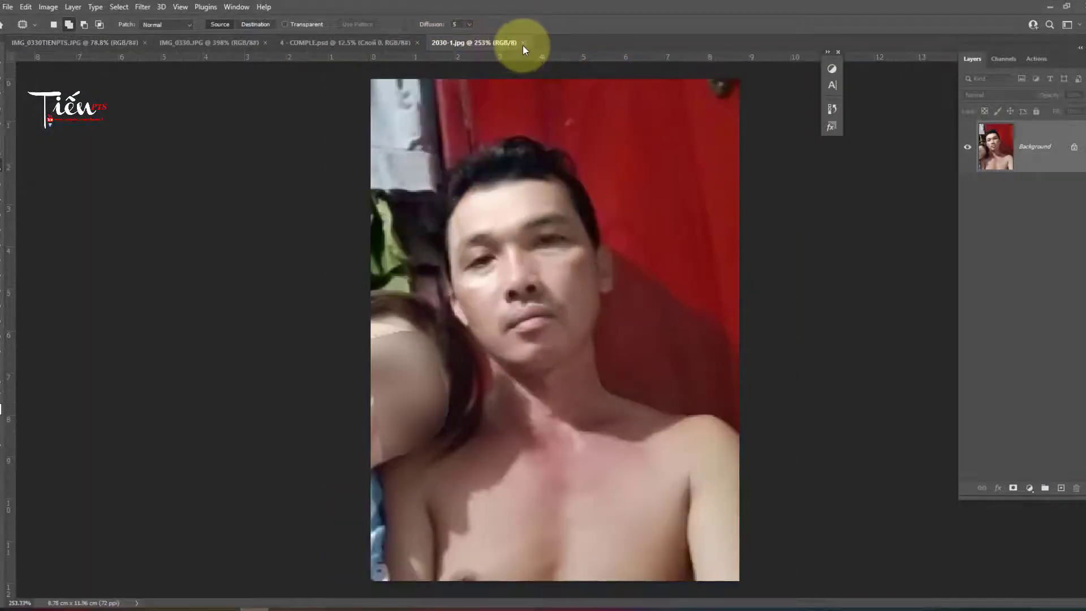
{"action": "left_click", "coordinate": [105, 42]}
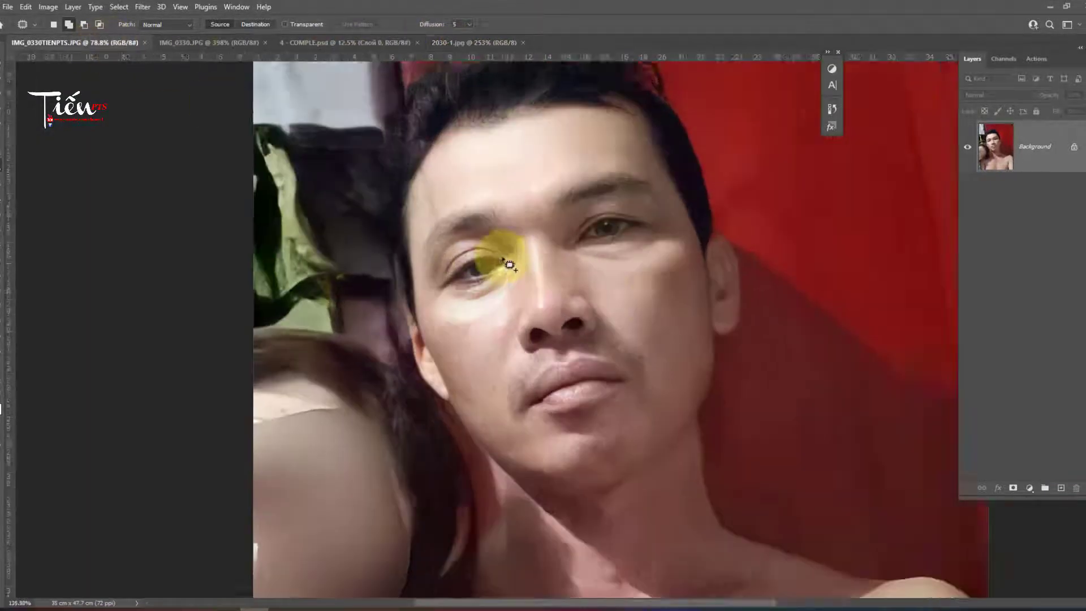
{"action": "scroll", "coordinate": [509, 283], "scroll_direction": "up", "scroll_amount": 2}
{"action": "scroll", "coordinate": [543, 309], "scroll_direction": "down", "scroll_amount": 1}
{"action": "scroll", "coordinate": [549, 320], "scroll_direction": "down", "scroll_amount": 1}
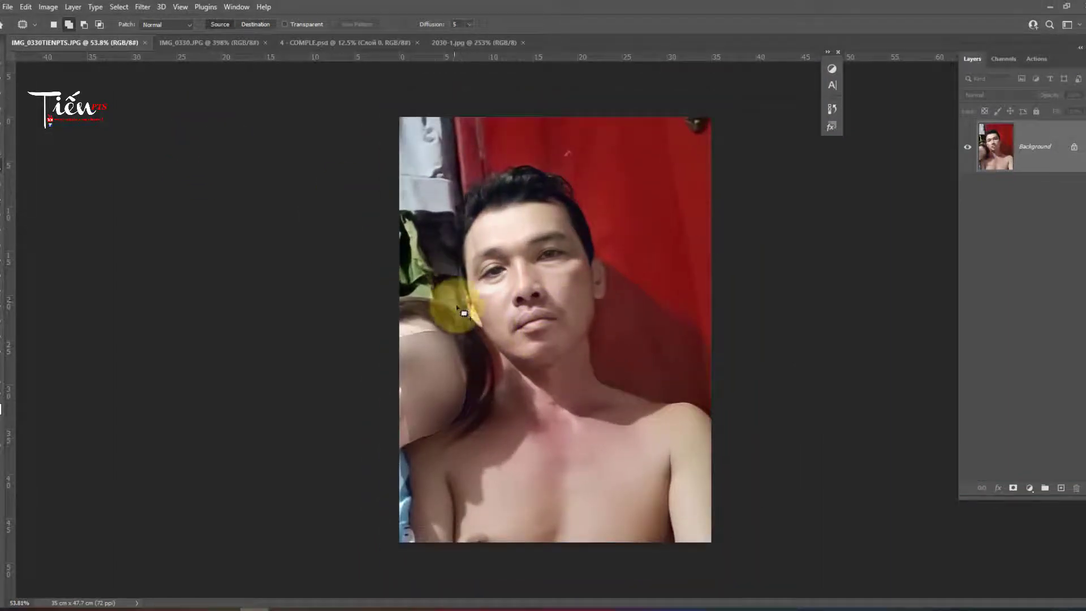
{"action": "scroll", "coordinate": [526, 169], "scroll_direction": "up", "scroll_amount": 2}
{"action": "scroll", "coordinate": [508, 215], "scroll_direction": "up", "scroll_amount": 1}
{"action": "scroll", "coordinate": [507, 216], "scroll_direction": "up", "scroll_amount": 1}
{"action": "scroll", "coordinate": [496, 242], "scroll_direction": "up", "scroll_amount": 1}
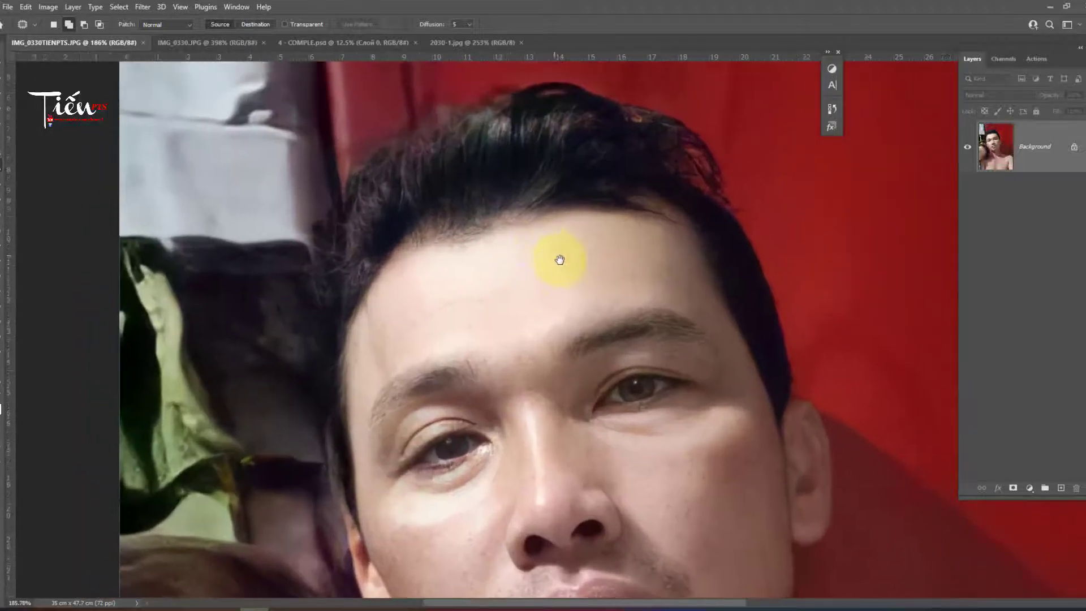
{"action": "scroll", "coordinate": [558, 260], "scroll_direction": "up", "scroll_amount": 1}
{"action": "scroll", "coordinate": [594, 205], "scroll_direction": "up", "scroll_amount": 1}
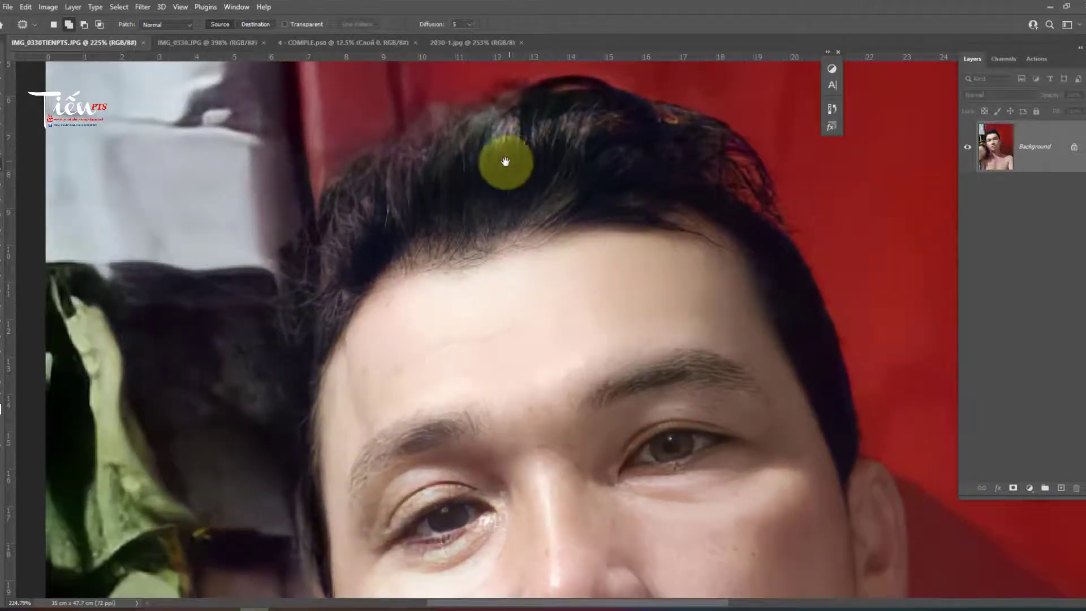
{"action": "scroll", "coordinate": [526, 227], "scroll_direction": "down", "scroll_amount": 2}
{"action": "scroll", "coordinate": [546, 271], "scroll_direction": "down", "scroll_amount": 1}
{"action": "scroll", "coordinate": [566, 230], "scroll_direction": "down", "scroll_amount": 1}
{"action": "scroll", "coordinate": [589, 315], "scroll_direction": "down", "scroll_amount": 1}
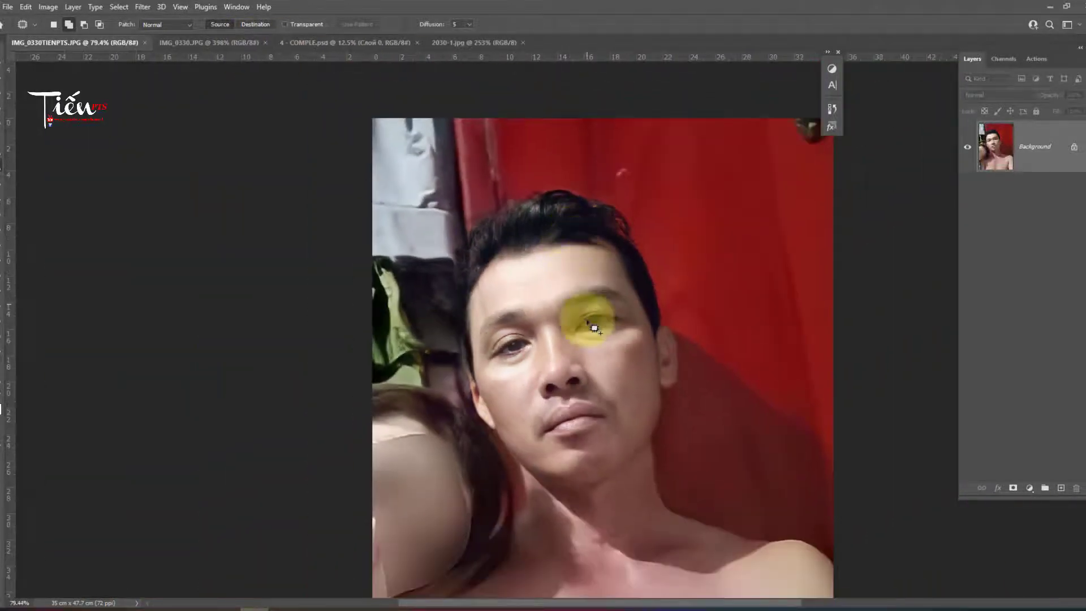
{"action": "scroll", "coordinate": [583, 347], "scroll_direction": "up", "scroll_amount": 1}
{"action": "scroll", "coordinate": [586, 342], "scroll_direction": "down", "scroll_amount": 2}
{"action": "scroll", "coordinate": [588, 343], "scroll_direction": "down", "scroll_amount": 1}
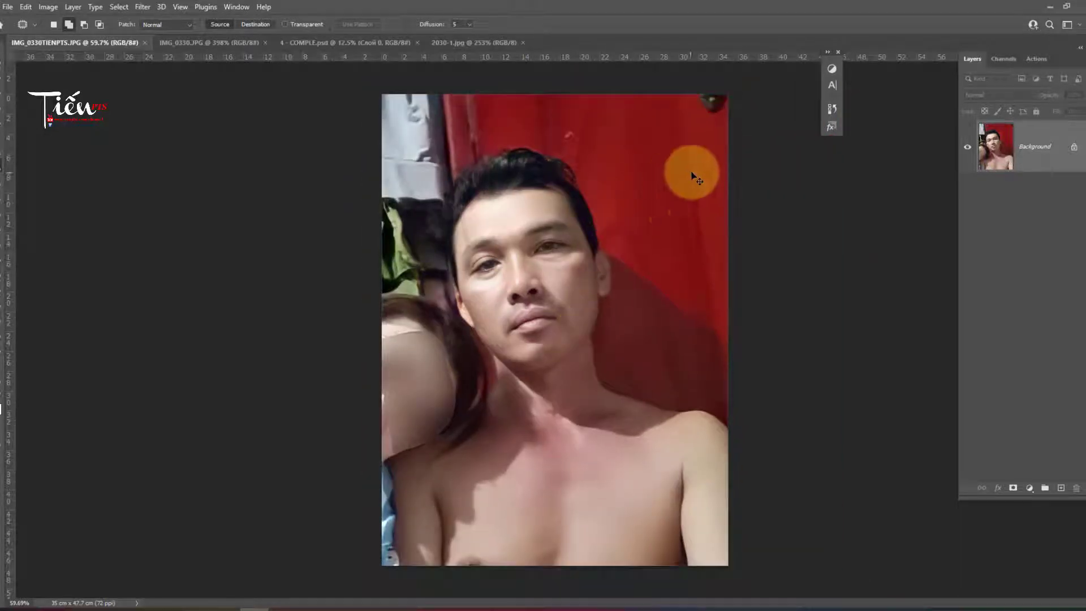
{"action": "left_click_drag", "start_coordinate": [980, 164], "coordinate": [1018, 147]}
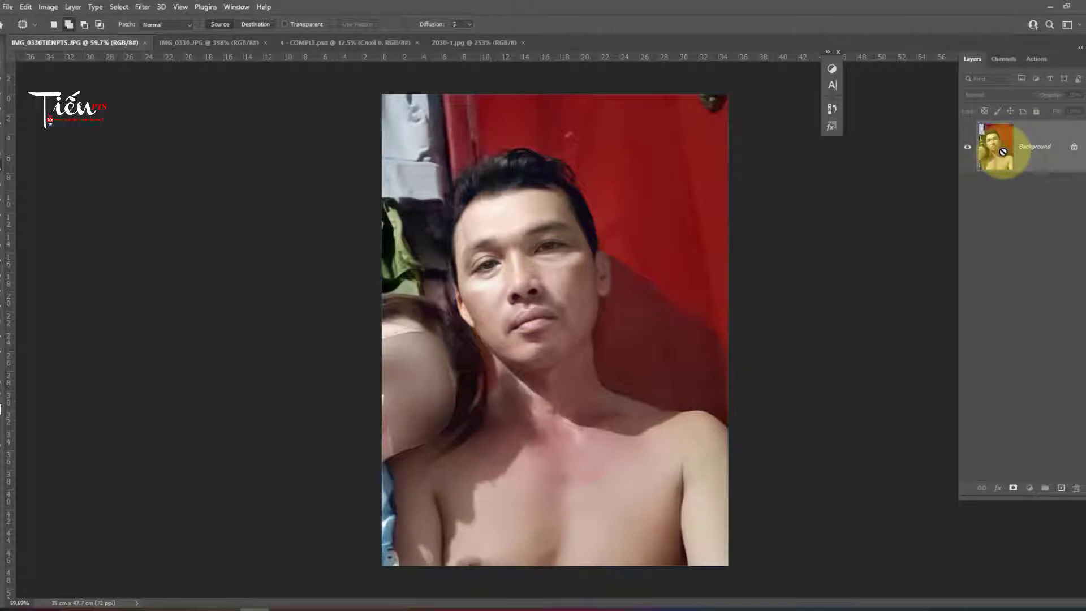
Step: Apply Auto Contrast to the upscaled portrait from the Image menu
{"action": "left_click", "coordinate": [48, 7]}
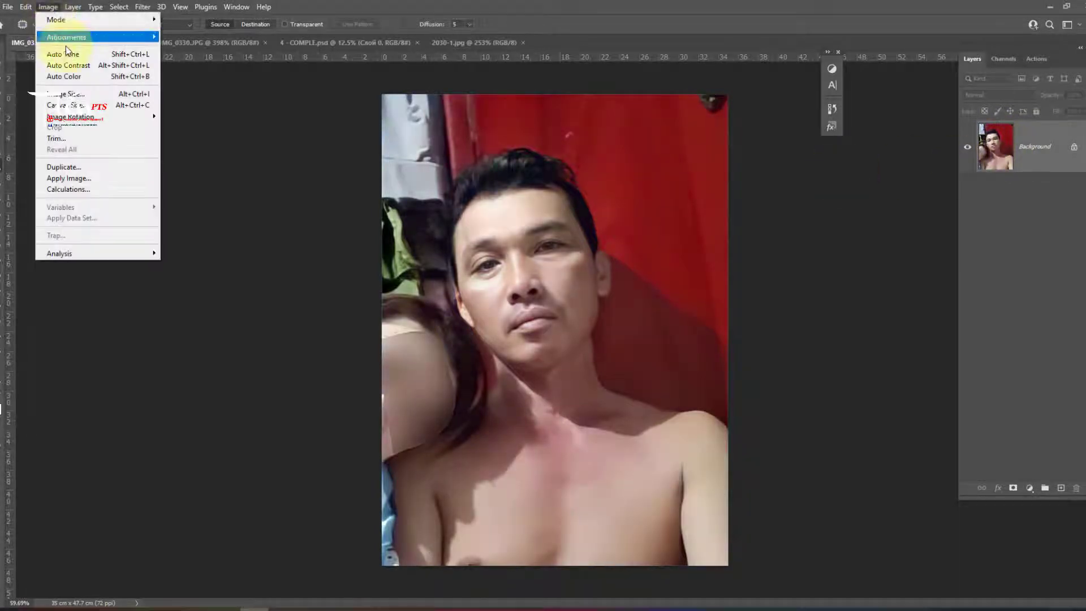
{"action": "left_click", "coordinate": [85, 67]}
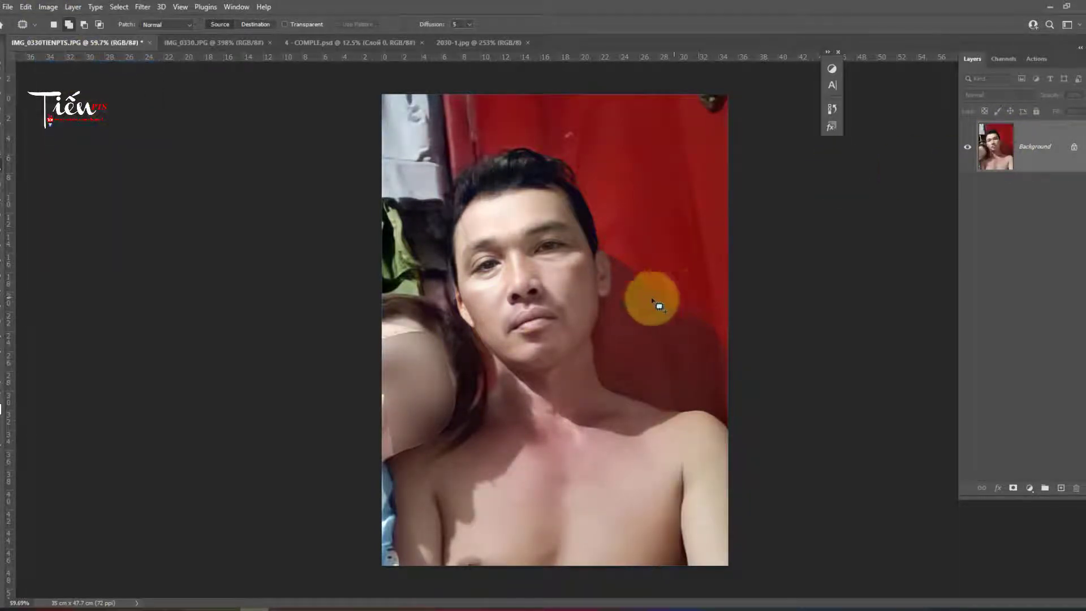
{"action": "scroll", "coordinate": [563, 308], "scroll_direction": "up", "scroll_amount": 2}
{"action": "scroll", "coordinate": [588, 306], "scroll_direction": "up", "scroll_amount": 1}
{"action": "scroll", "coordinate": [562, 291], "scroll_direction": "up", "scroll_amount": 1}
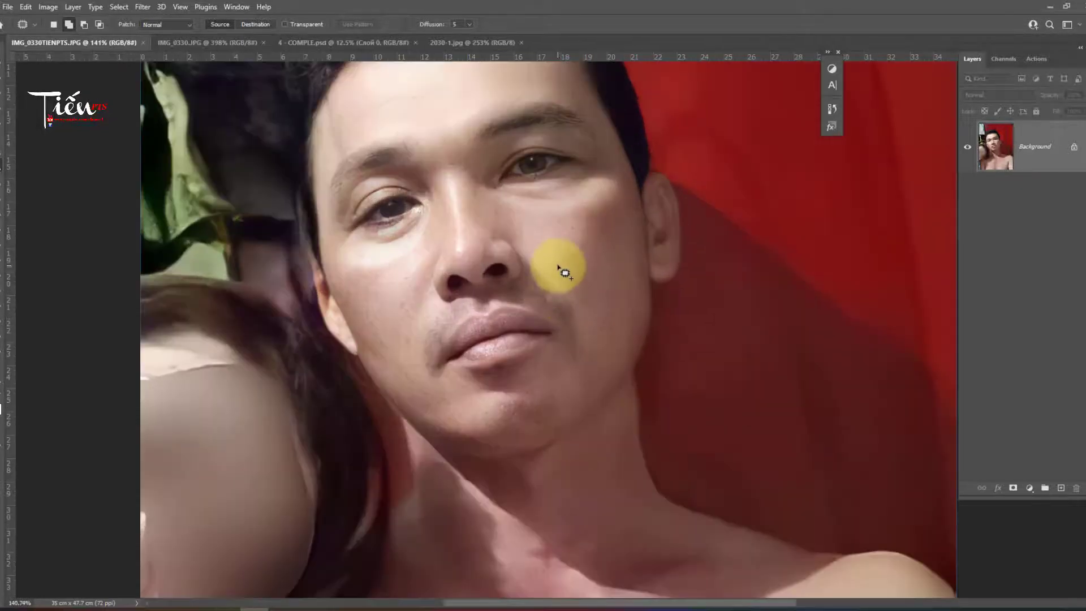
{"action": "scroll", "coordinate": [560, 266], "scroll_direction": "down", "scroll_amount": 2}
{"action": "scroll", "coordinate": [535, 250], "scroll_direction": "down", "scroll_amount": 1}
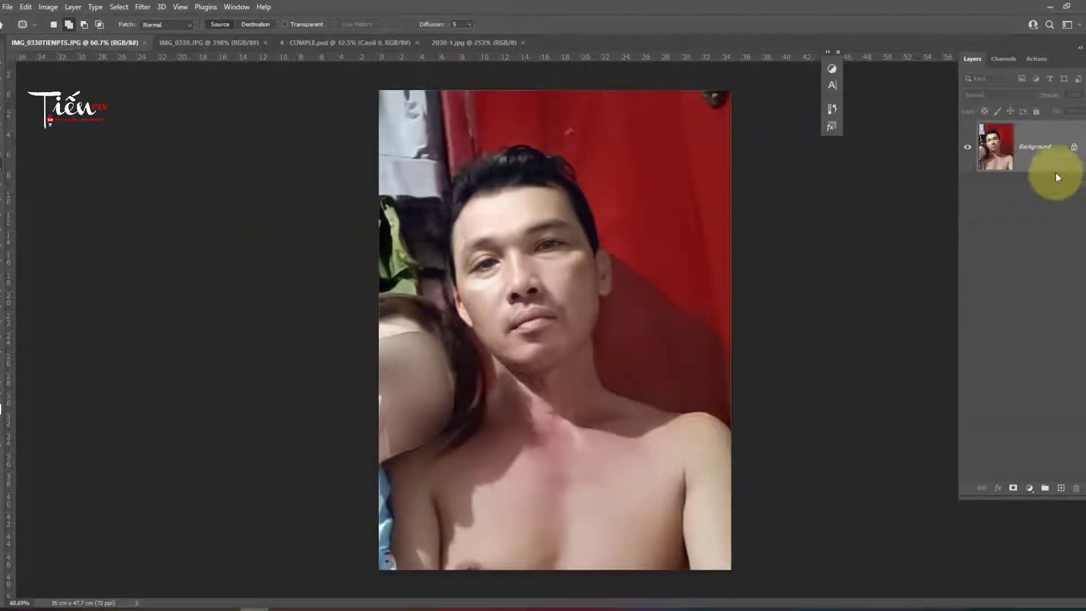
Step: Brighten the midtones with a raised point on the Curves adjustment
{"action": "key", "text": "ctrl+m"}
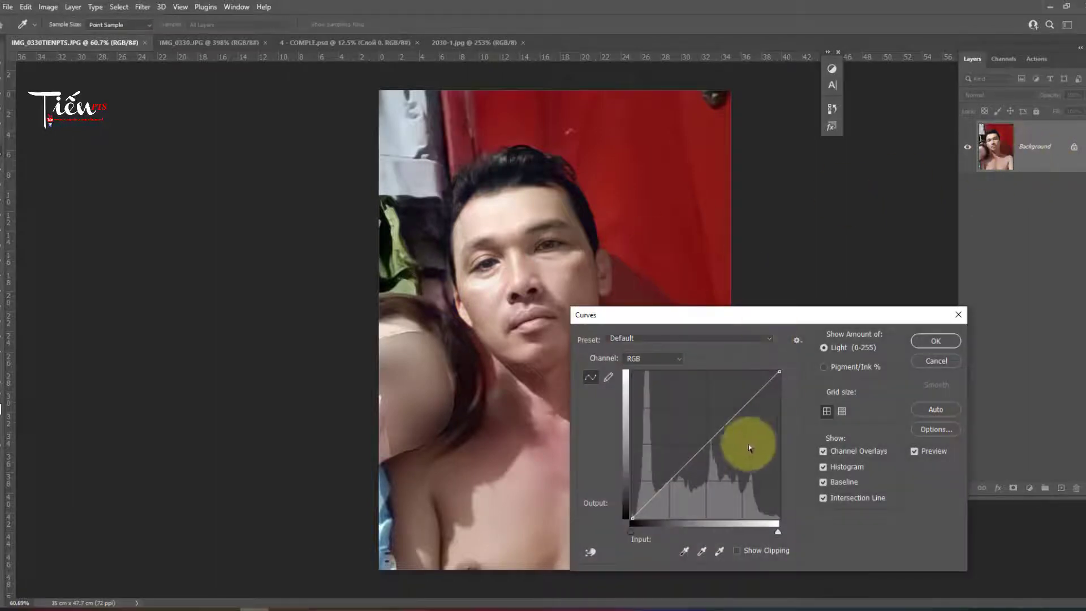
{"action": "left_click", "coordinate": [694, 439]}
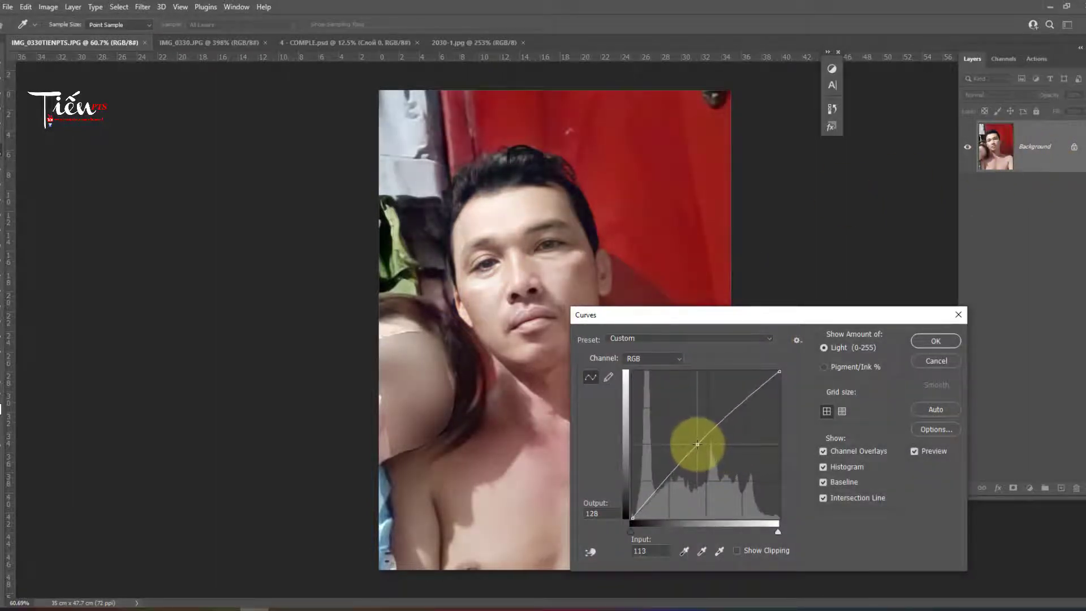
{"action": "key", "text": "Return"}
Step: Brighten the shadowed jaw, cheek and neck with a 30 px feathered Levels midtone lift
{"action": "key", "text": "l"}
{"action": "scroll", "coordinate": [552, 333], "scroll_direction": "up", "scroll_amount": 3}
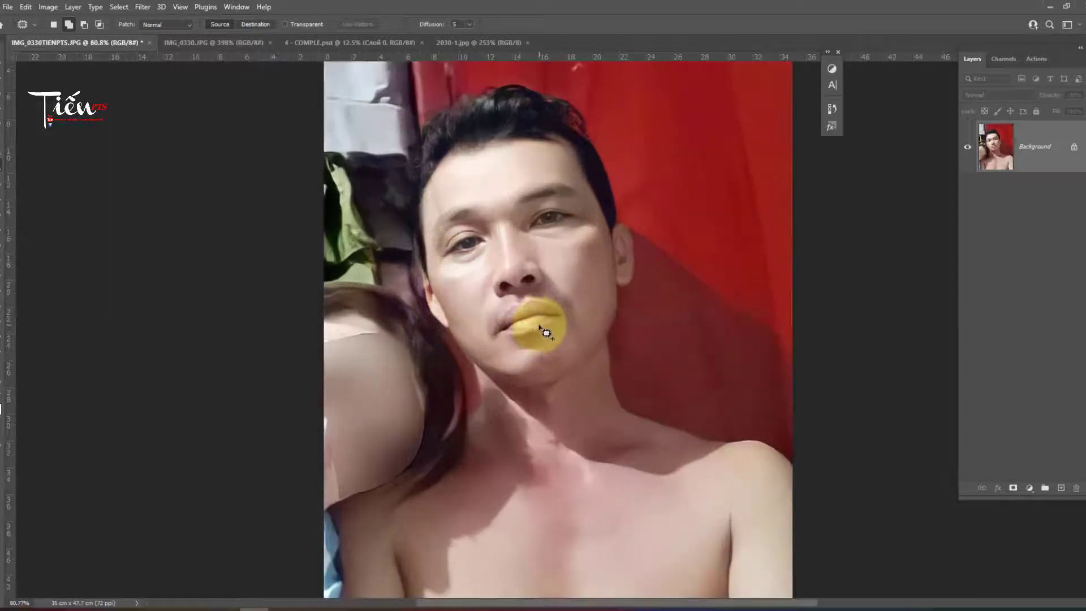
{"action": "left_click_drag", "start_coordinate": [574, 315], "coordinate": [518, 327]}
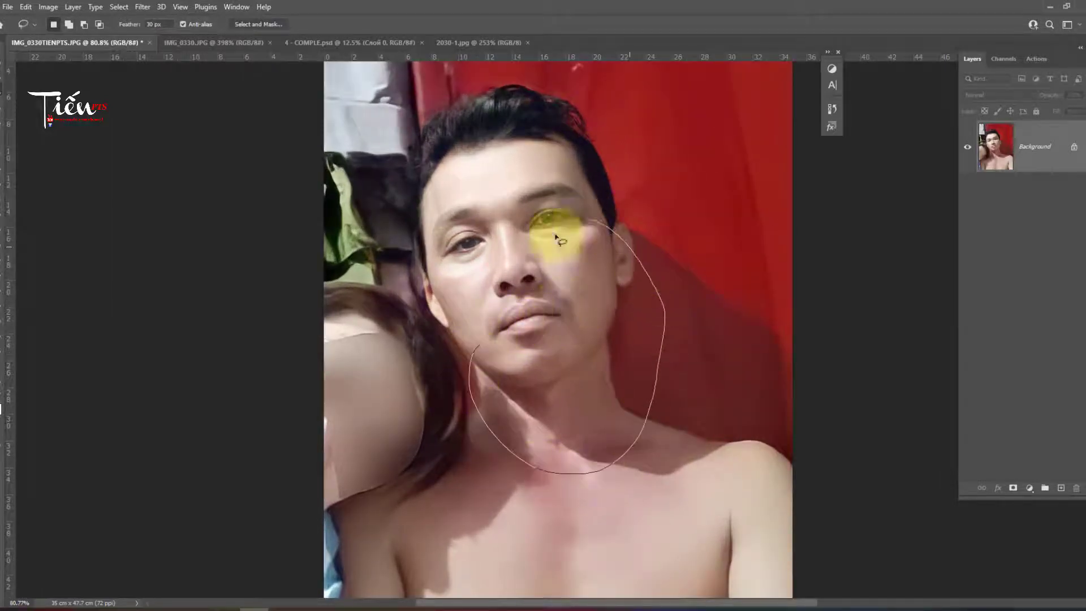
{"action": "left_click_drag", "start_coordinate": [654, 403], "coordinate": [475, 362]}
{"action": "key", "text": "shift+F6"}
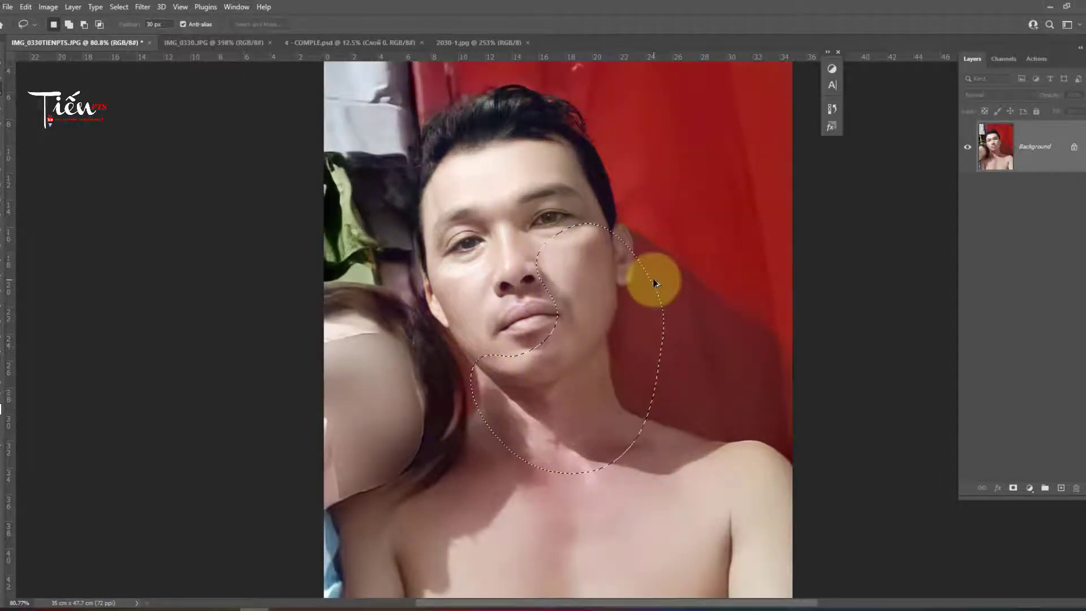
{"action": "key", "text": "Return"}
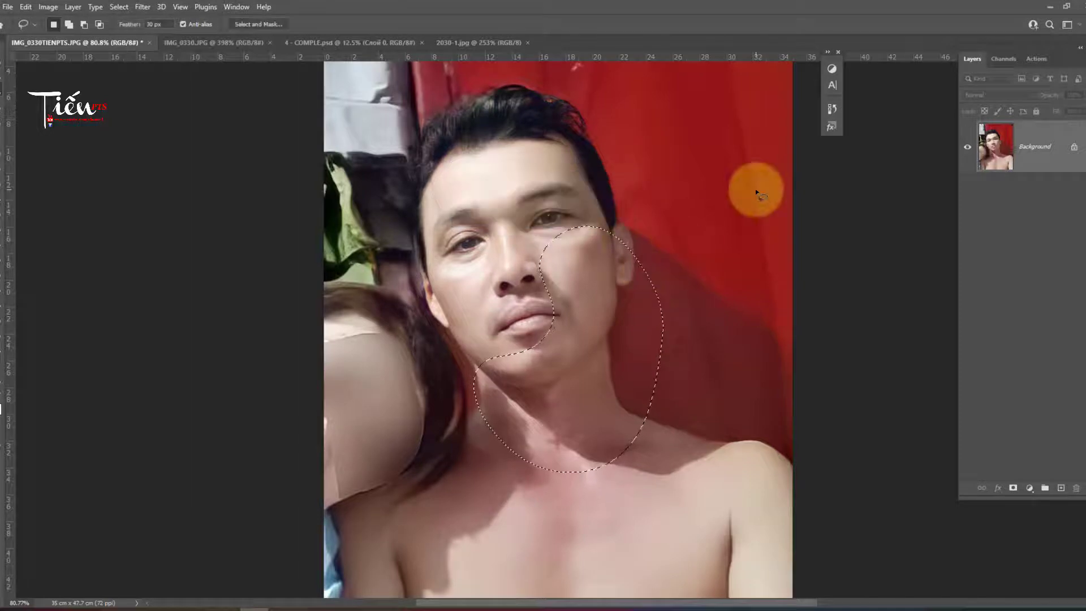
{"action": "key", "text": "ctrl+l"}
{"action": "left_click_drag", "start_coordinate": [115, 202], "coordinate": [112, 199]}
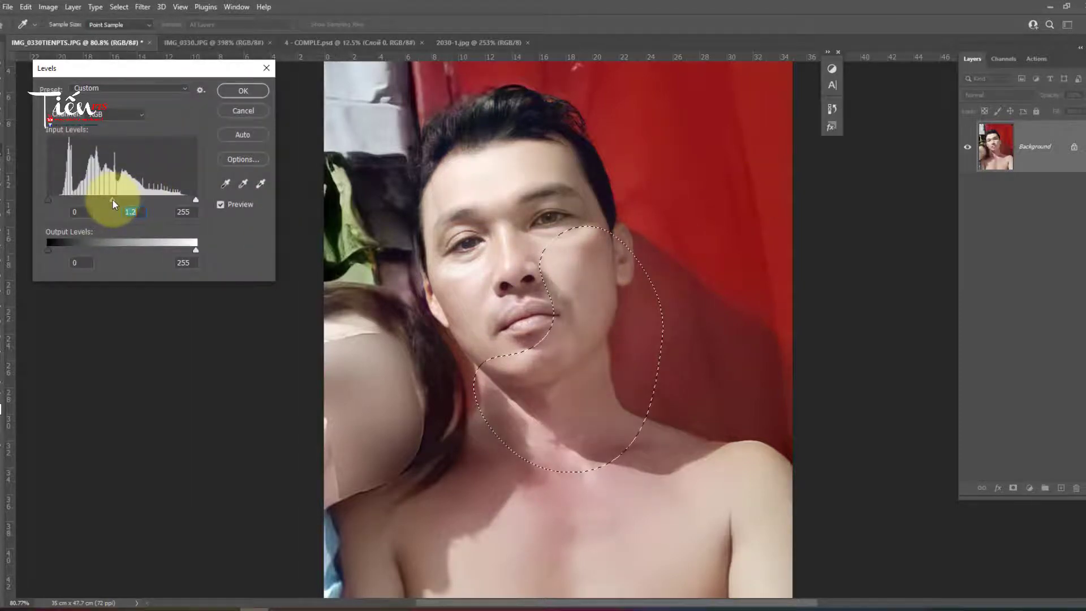
{"action": "key", "text": "Return"}
{"action": "scroll", "coordinate": [484, 102], "scroll_direction": "up", "scroll_amount": 2}
{"action": "key", "text": "ctrl+d"}
Step: Lift the temple's midtones through a feathered Levels adjustment, then raise saturation to +16
{"action": "left_click_drag", "start_coordinate": [590, 229], "coordinate": [583, 232]}
{"action": "key", "text": "shift+F6"}
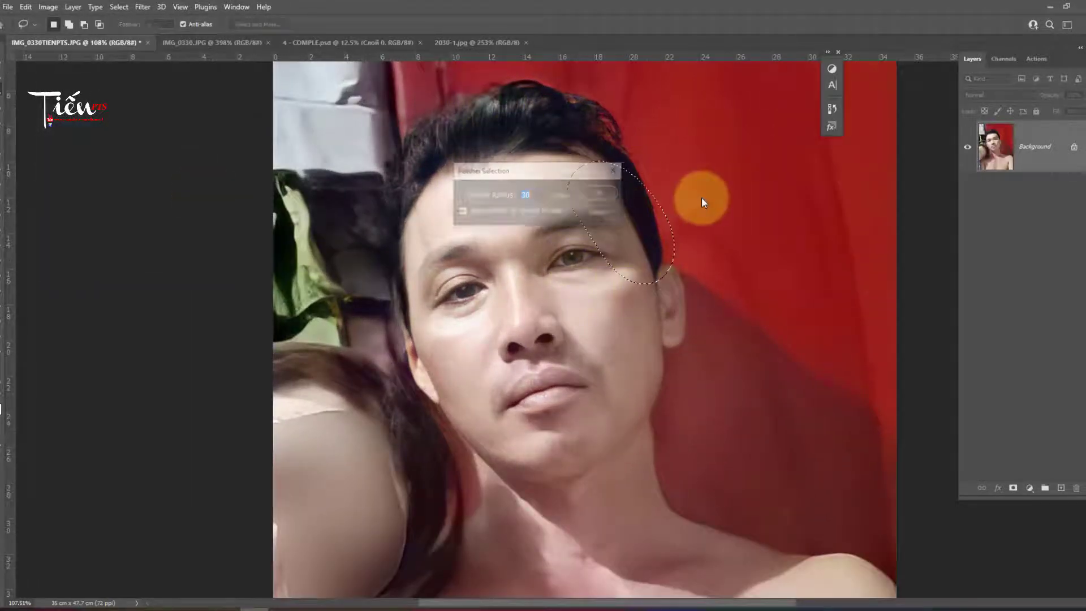
{"action": "key", "text": "Return"}
{"action": "key", "text": "ctrl+l"}
{"action": "left_click_drag", "start_coordinate": [114, 199], "coordinate": [112, 198]}
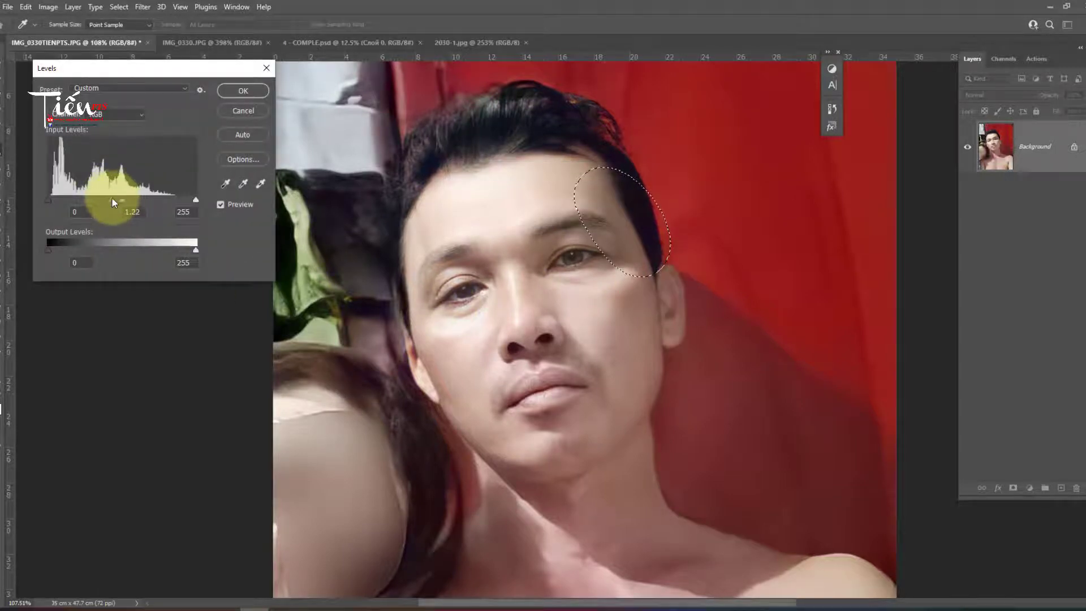
{"action": "key", "text": "Return"}
{"action": "key", "text": "ctrl+d"}
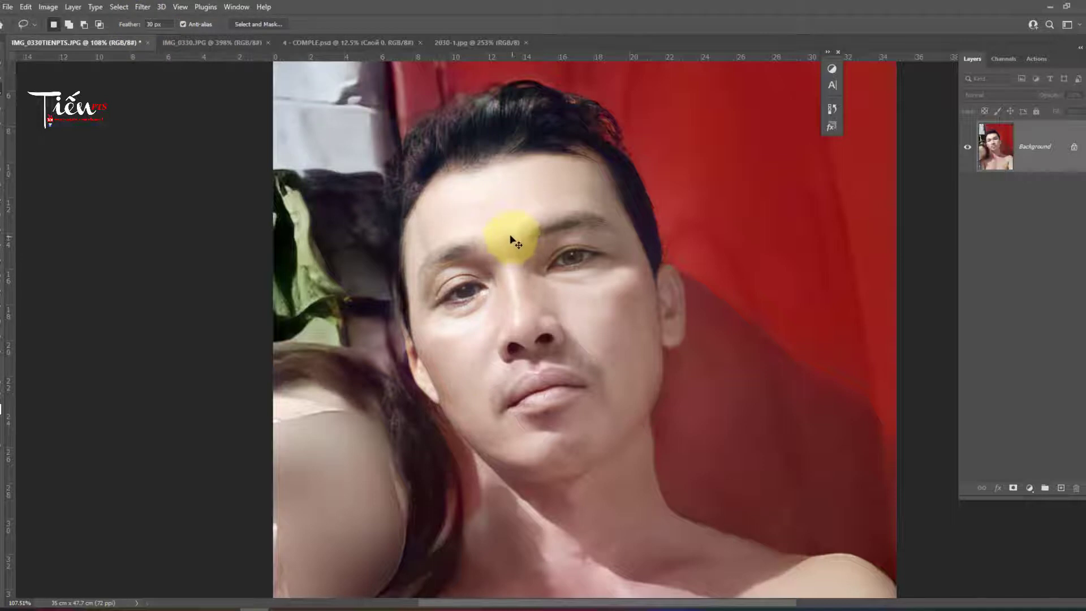
{"action": "key", "text": "ctrl+u"}
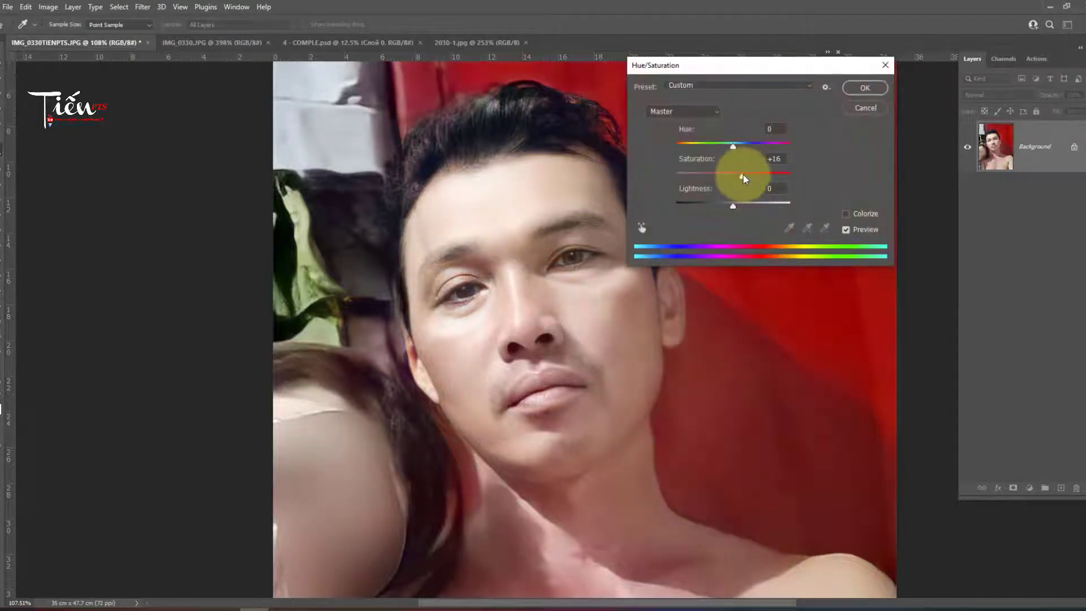
{"action": "key", "text": "Return"}
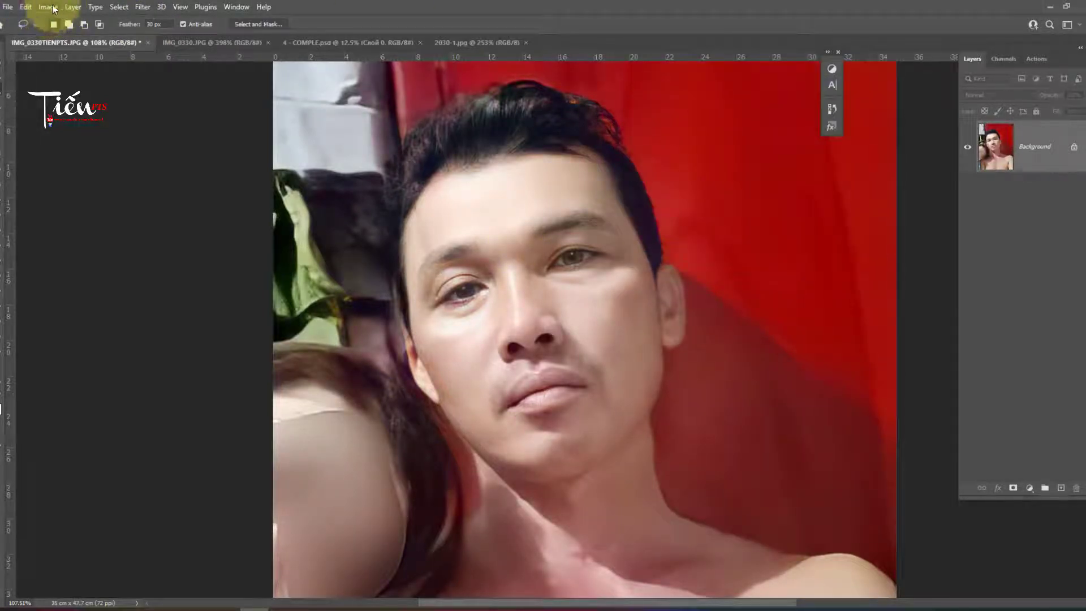
Step: Preview an Apply Image self-blend of the portrait in Soft Light at 50% opacity
{"action": "left_click", "coordinate": [50, 7]}
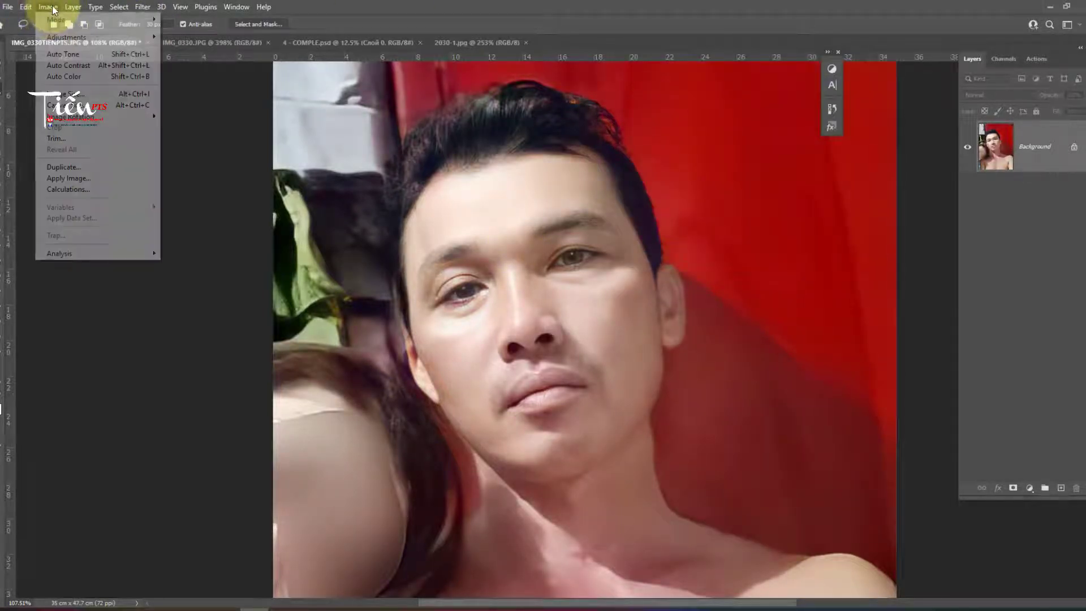
{"action": "left_click", "coordinate": [75, 178]}
{"action": "left_click", "coordinate": [254, 168]}
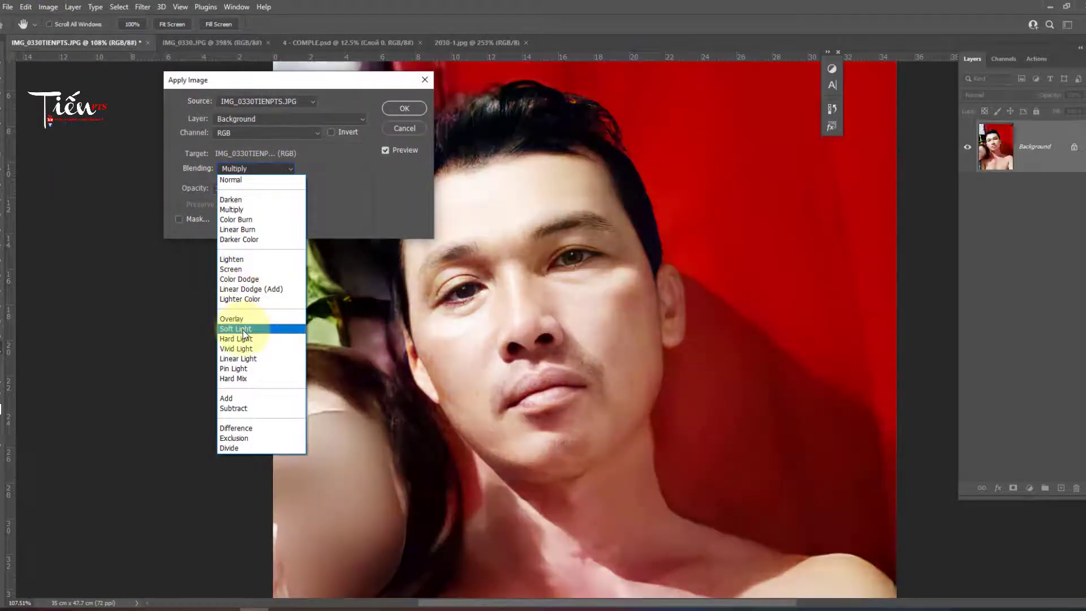
{"action": "left_click", "coordinate": [244, 329]}
{"action": "left_click", "coordinate": [204, 189]}
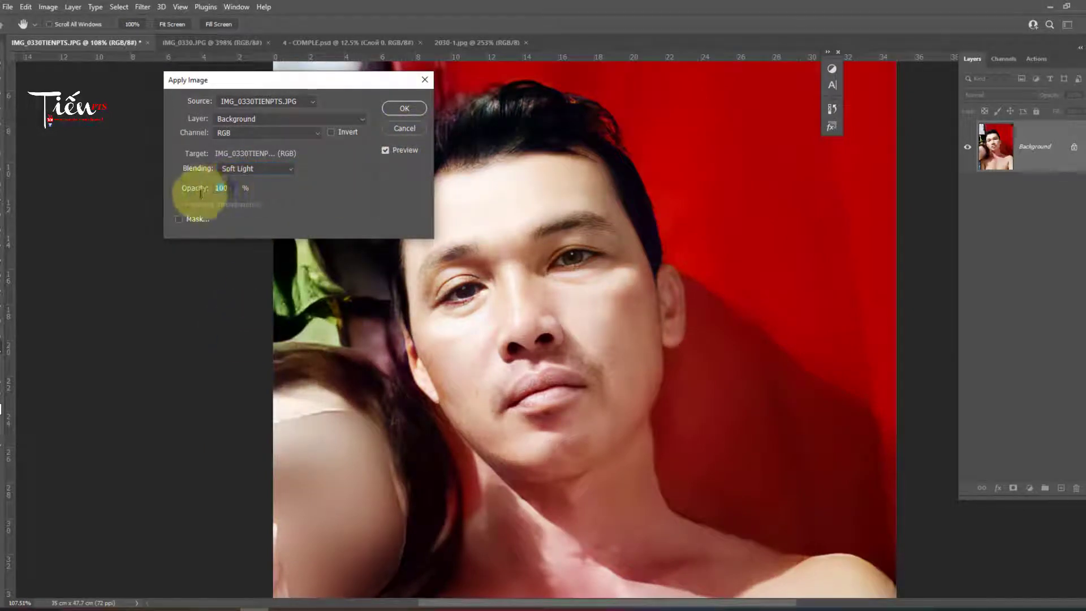
{"action": "type", "text": "50"}
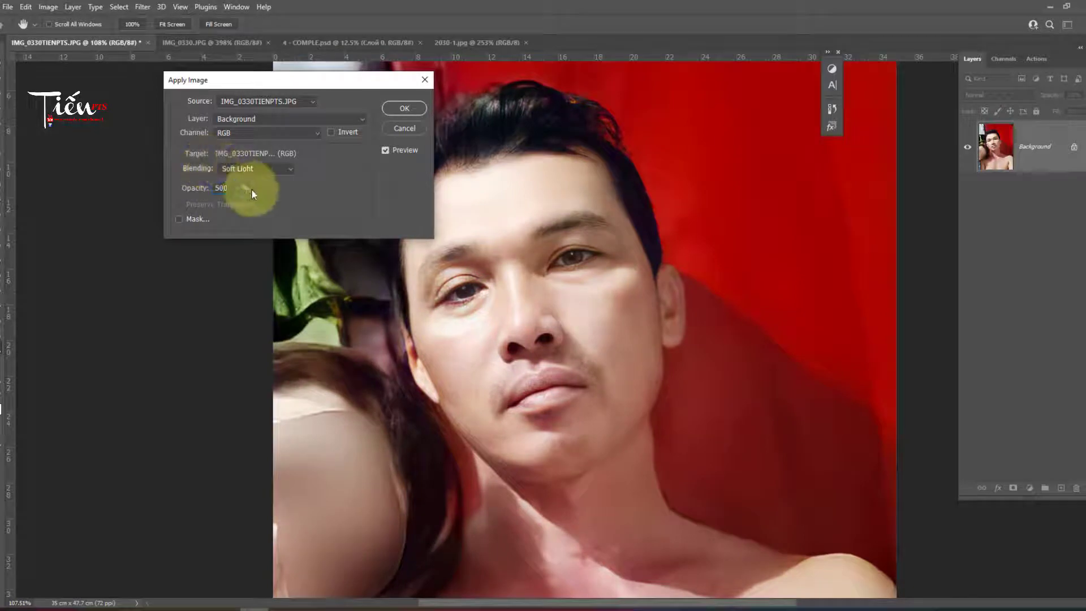
{"action": "left_click", "coordinate": [385, 150]}
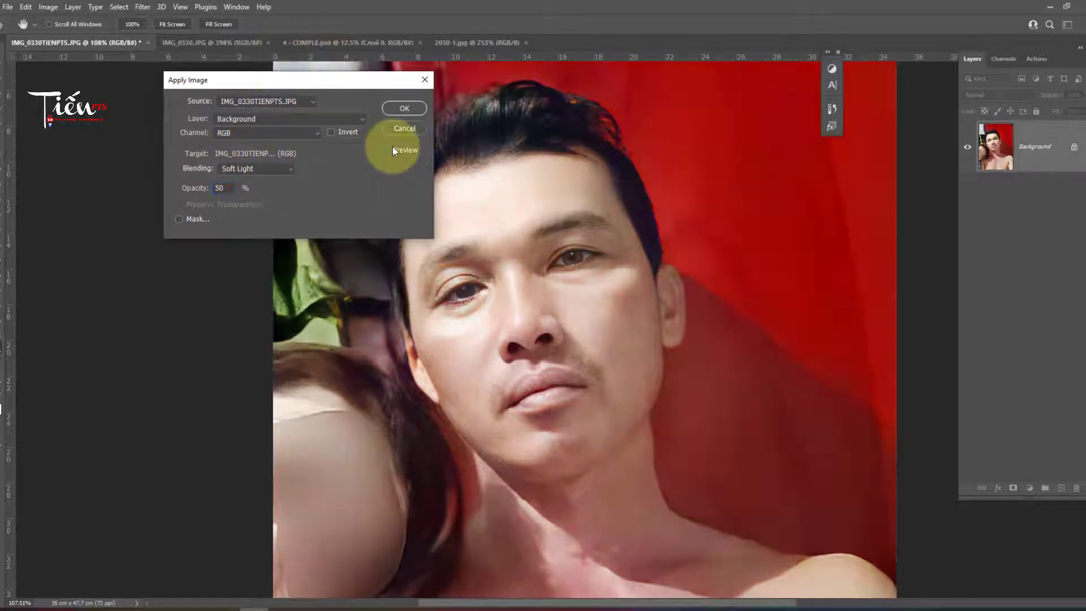
Step: Commit the Soft Light blend and auto-select the people with Select > Subject
{"action": "key", "text": "Return"}
{"action": "key", "text": "l"}
{"action": "scroll", "coordinate": [635, 92], "scroll_direction": "down", "scroll_amount": 1}
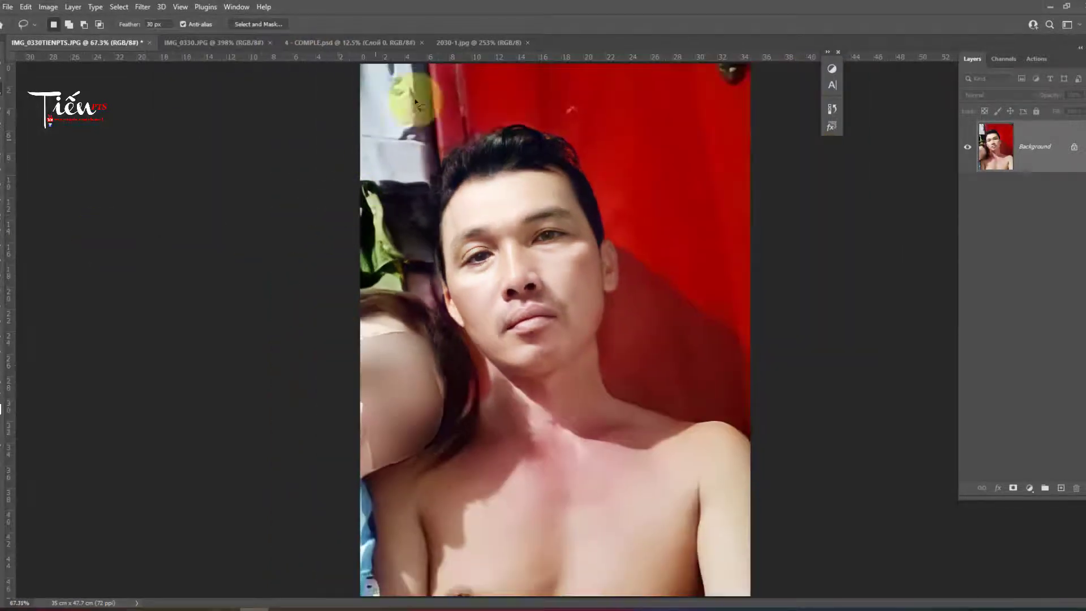
{"action": "scroll", "coordinate": [334, 222], "scroll_direction": "down", "scroll_amount": 1}
{"action": "scroll", "coordinate": [486, 221], "scroll_direction": "down", "scroll_amount": 1}
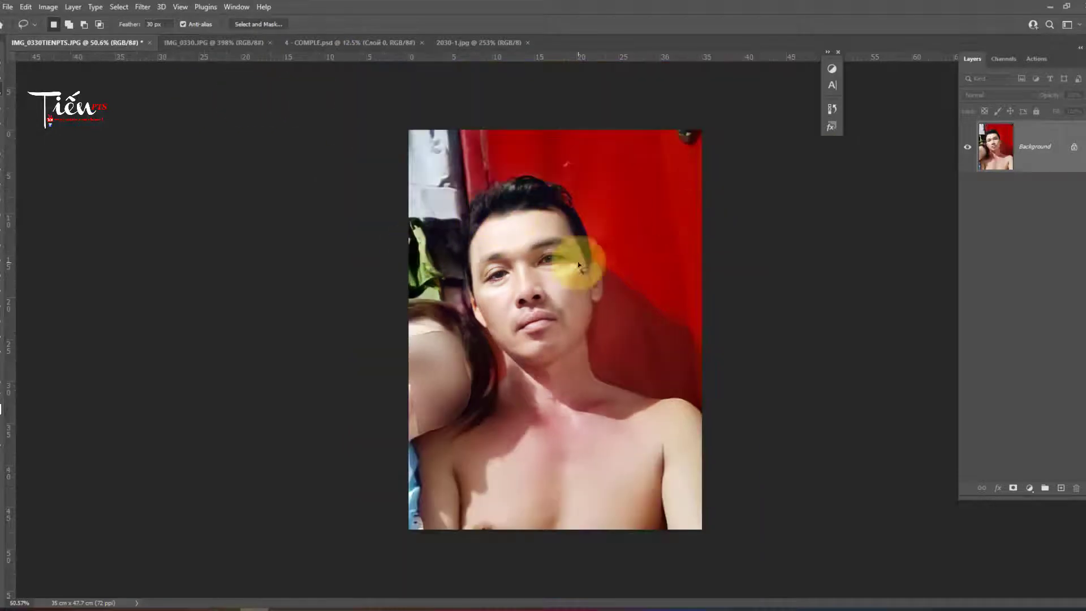
{"action": "scroll", "coordinate": [560, 260], "scroll_direction": "up", "scroll_amount": 1}
{"action": "scroll", "coordinate": [582, 138], "scroll_direction": "up", "scroll_amount": 1}
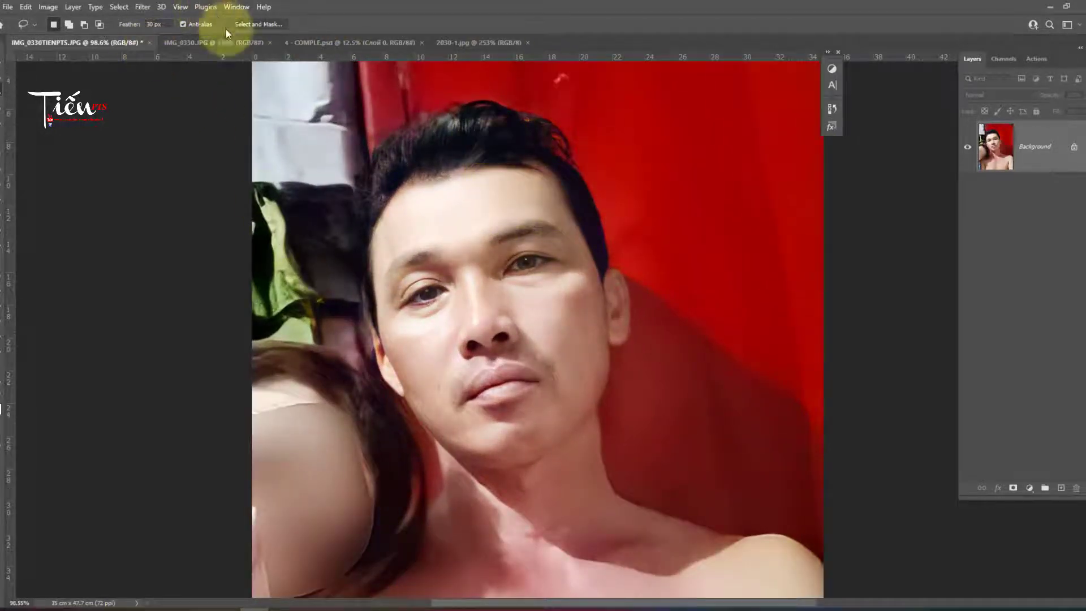
{"action": "left_click", "coordinate": [119, 8]}
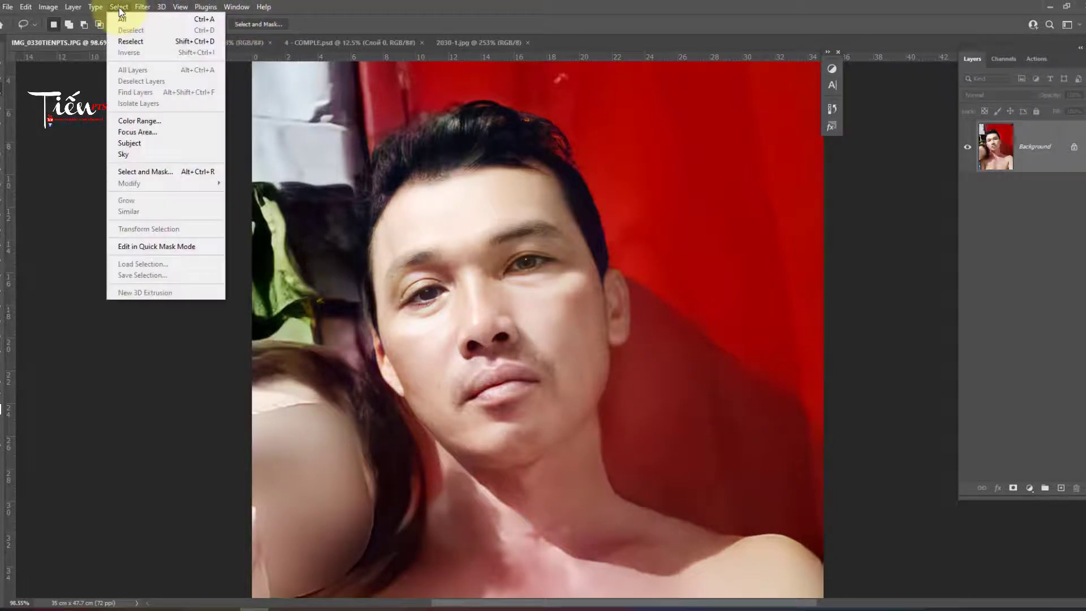
{"action": "left_click", "coordinate": [150, 143]}
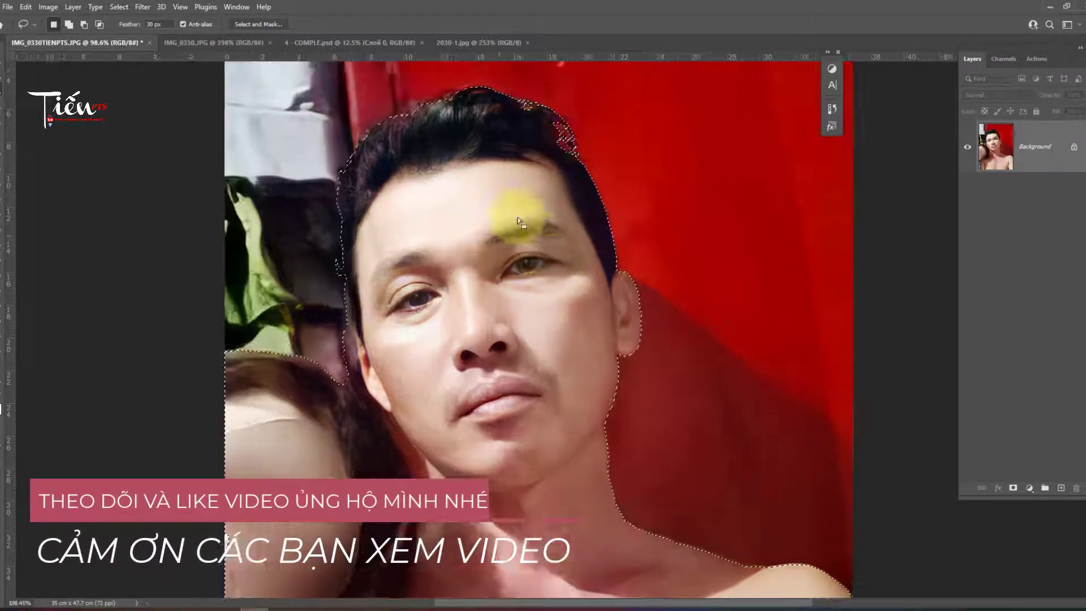
Step: Trim the woman and the man's shoulders out of the selection with freehand outlines
{"action": "scroll", "coordinate": [516, 235], "scroll_direction": "up", "scroll_amount": 5}
{"action": "scroll", "coordinate": [284, 153], "scroll_direction": "down", "scroll_amount": 3}
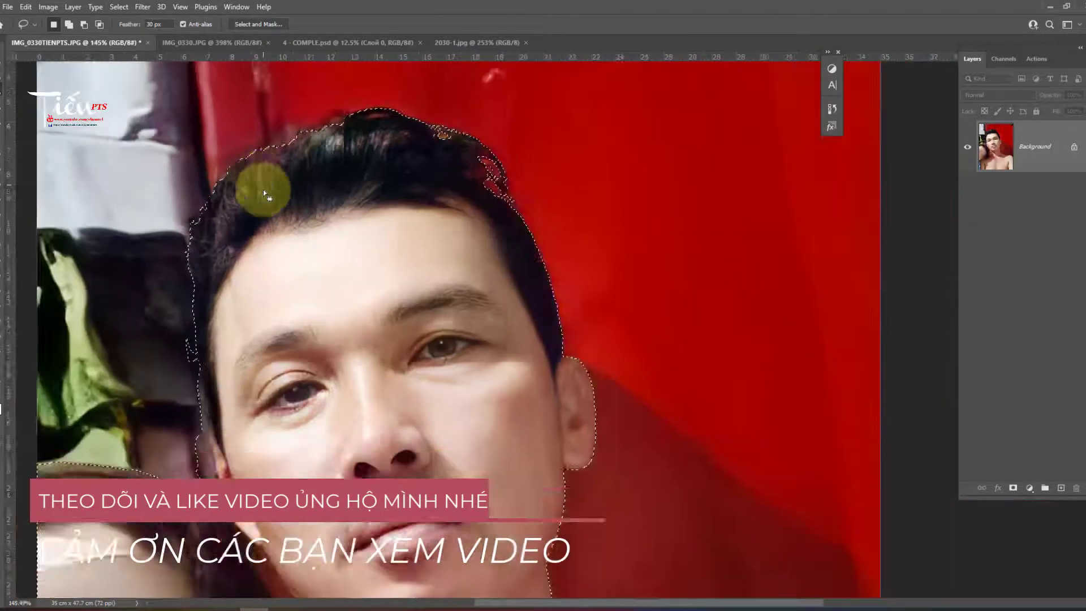
{"action": "scroll", "coordinate": [263, 189], "scroll_direction": "down", "scroll_amount": 2}
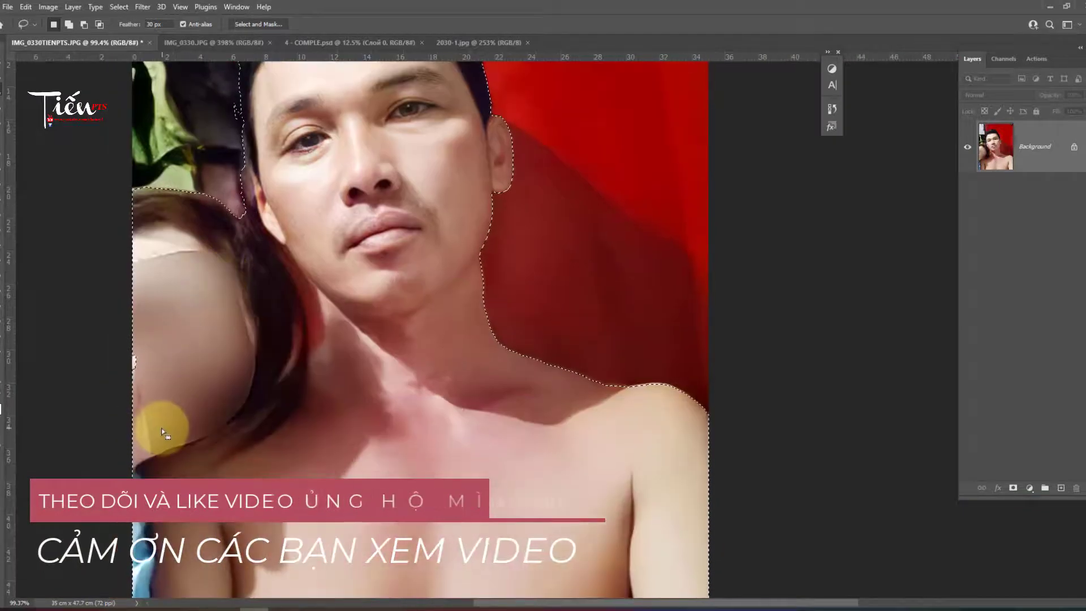
{"action": "key", "text": "j"}
{"action": "left_click_drag", "start_coordinate": [117, 479], "coordinate": [264, 230]}
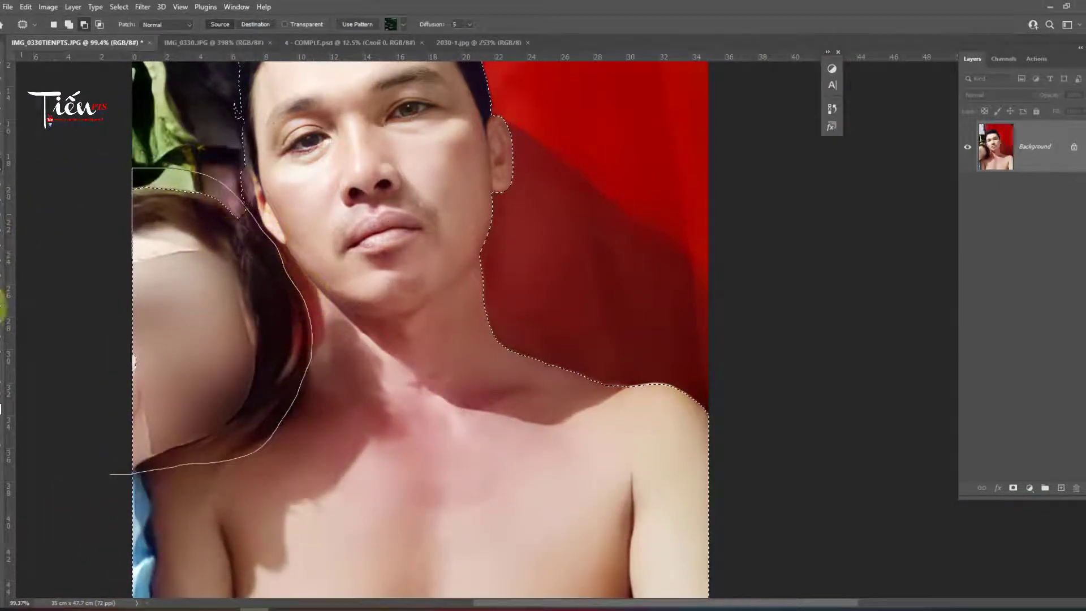
{"action": "scroll", "coordinate": [310, 285], "scroll_direction": "down", "scroll_amount": 1}
{"action": "scroll", "coordinate": [332, 359], "scroll_direction": "down", "scroll_amount": 2}
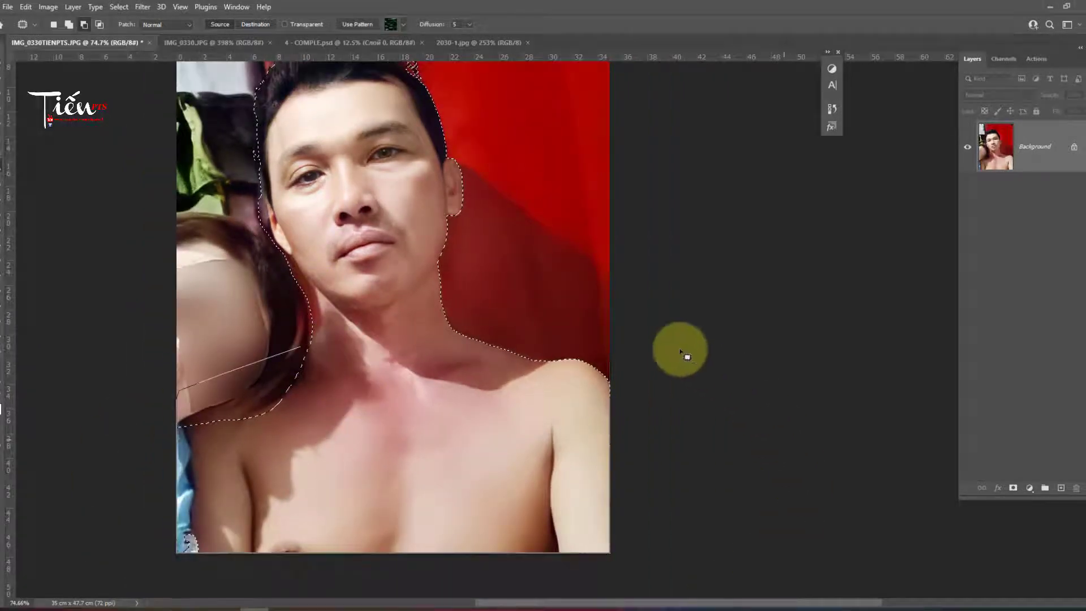
{"action": "left_click_drag", "start_coordinate": [137, 588], "coordinate": [151, 429]}
{"action": "scroll", "coordinate": [354, 169], "scroll_direction": "up", "scroll_amount": 2}
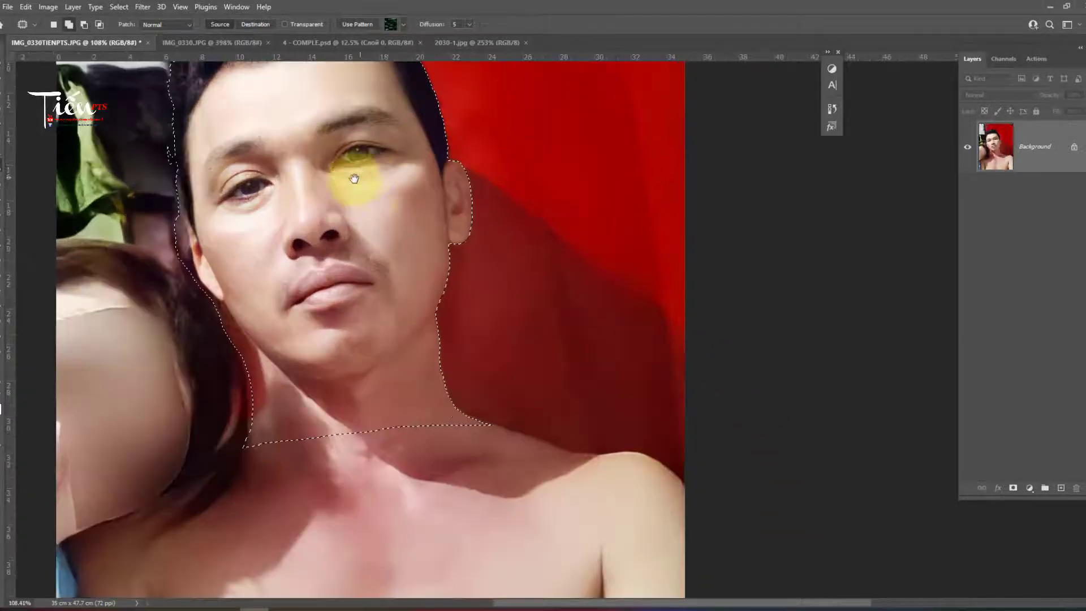
{"action": "scroll", "coordinate": [399, 206], "scroll_direction": "up", "scroll_amount": 2}
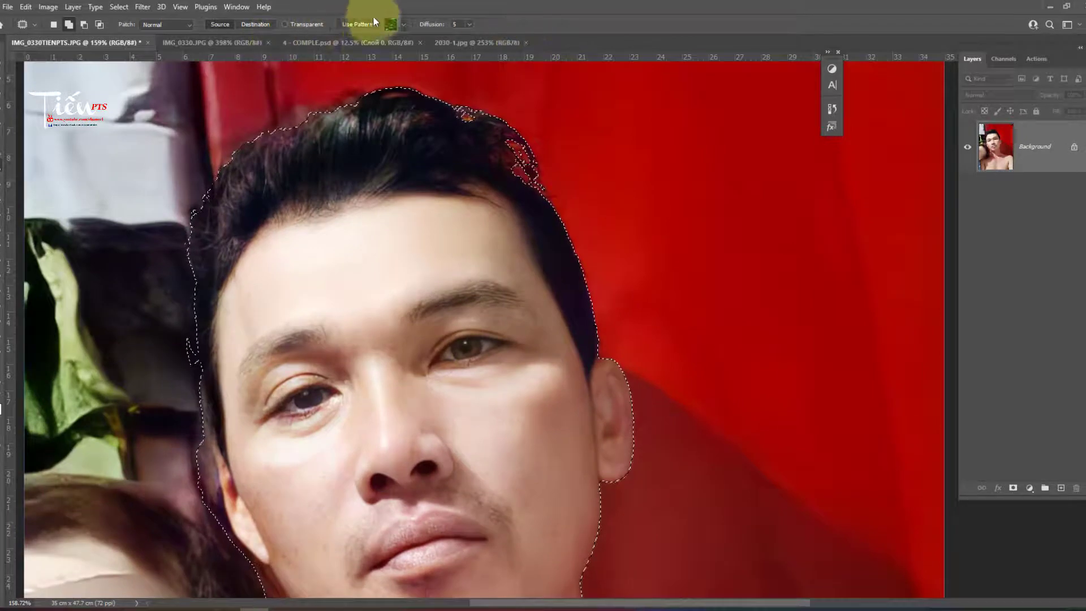
{"action": "key", "text": "w"}
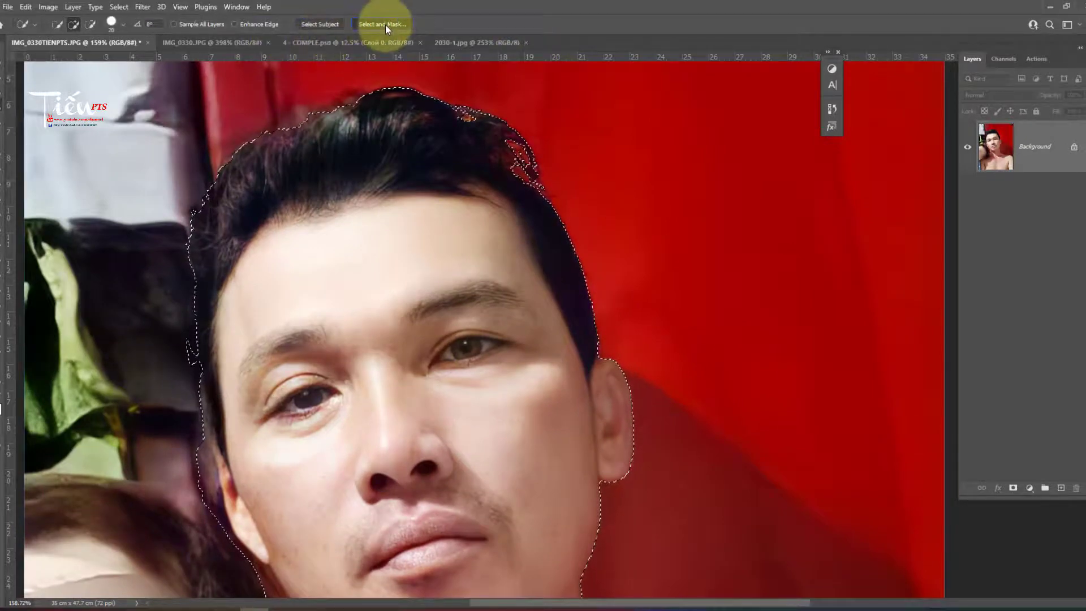
{"action": "left_click", "coordinate": [385, 25]}
Step: In Select and Mask, feather the head selection 0.3 px and output it to a new layer
{"action": "left_click", "coordinate": [118, 7]}
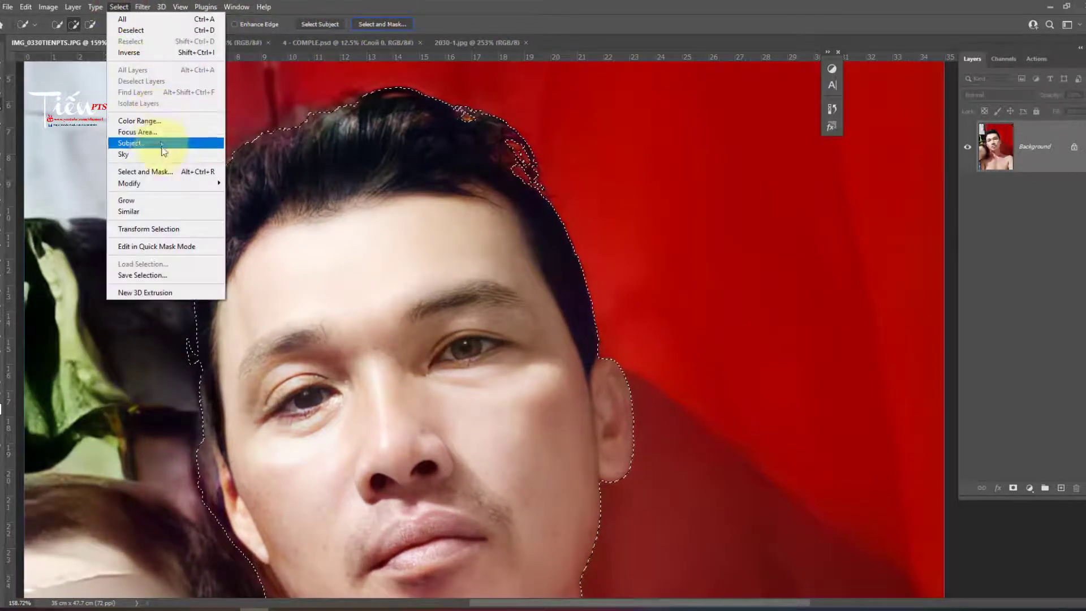
{"action": "left_click", "coordinate": [167, 172]}
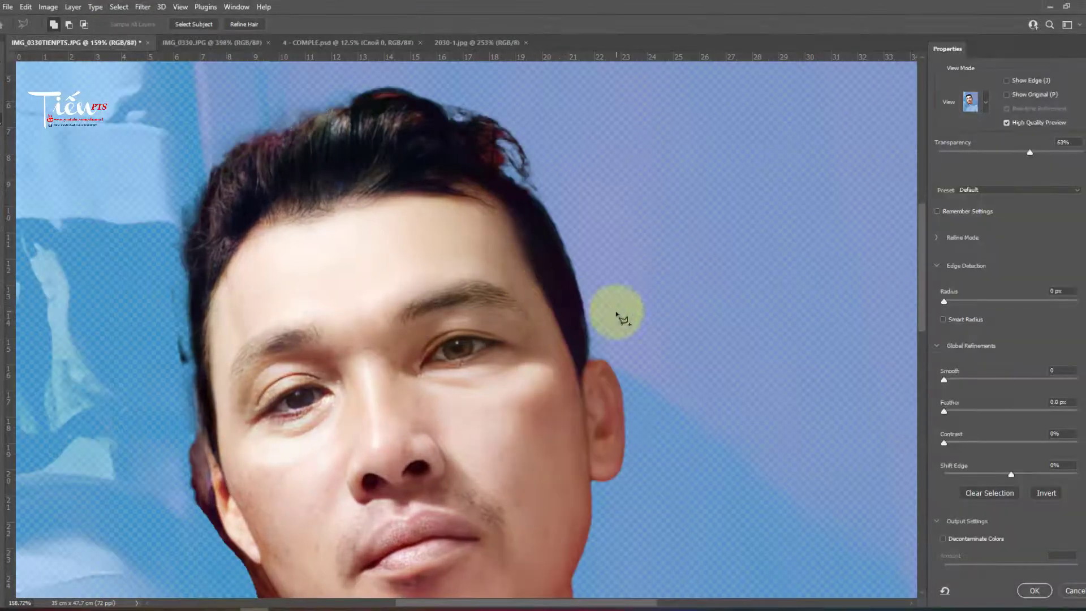
{"action": "scroll", "coordinate": [497, 187], "scroll_direction": "down", "scroll_amount": 2}
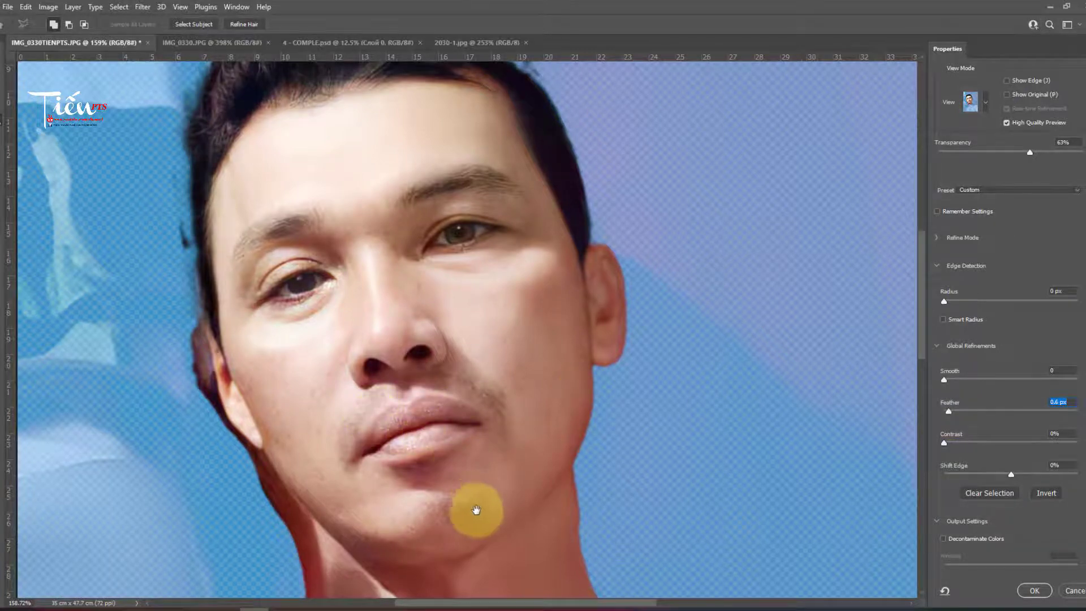
{"action": "scroll", "coordinate": [487, 425], "scroll_direction": "down", "scroll_amount": 3}
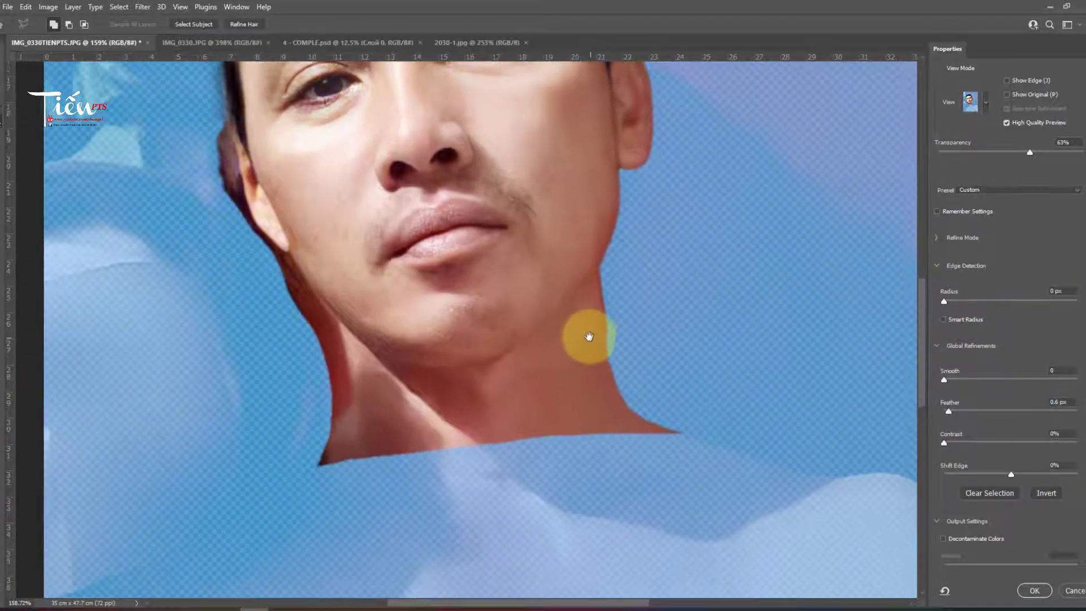
{"action": "scroll", "coordinate": [582, 339], "scroll_direction": "down", "scroll_amount": 1}
{"action": "scroll", "coordinate": [1037, 526], "scroll_direction": "down", "scroll_amount": 1}
{"action": "scroll", "coordinate": [1036, 526], "scroll_direction": "down", "scroll_amount": 1}
{"action": "left_click", "coordinate": [1000, 544]}
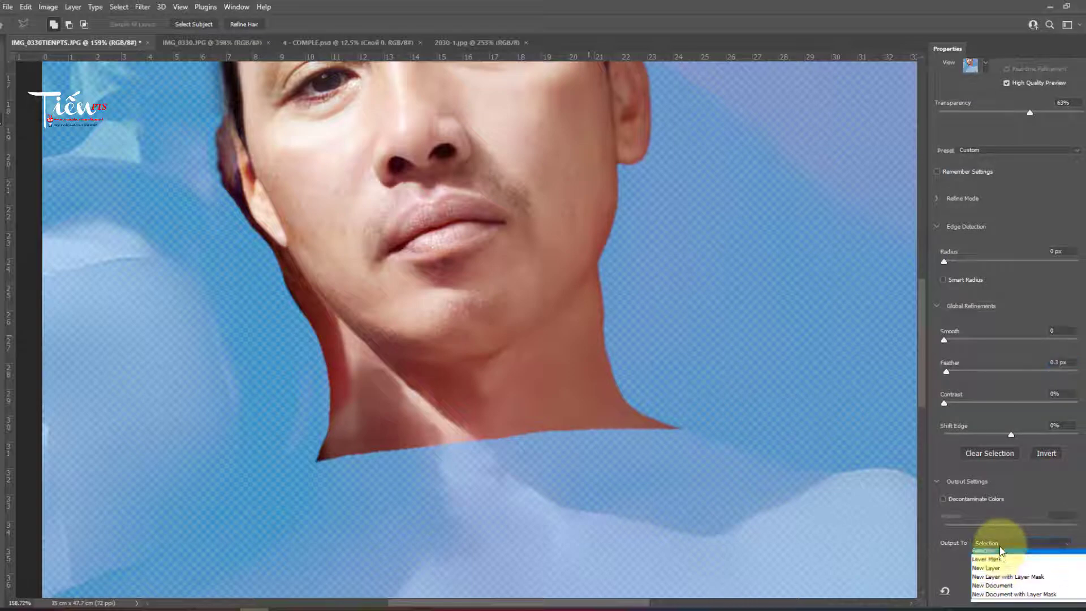
{"action": "left_click", "coordinate": [995, 571]}
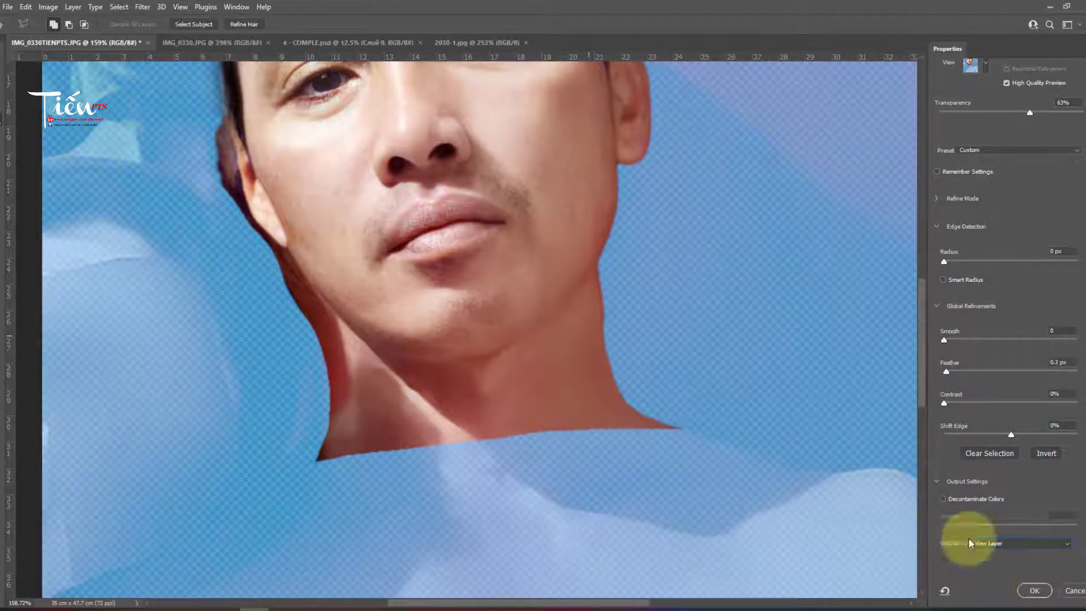
{"action": "left_click", "coordinate": [1030, 592]}
{"action": "scroll", "coordinate": [492, 306], "scroll_direction": "down", "scroll_amount": 2}
Step: Save the document as a Photoshop PSD file
{"action": "scroll", "coordinate": [564, 194], "scroll_direction": "down", "scroll_amount": 2}
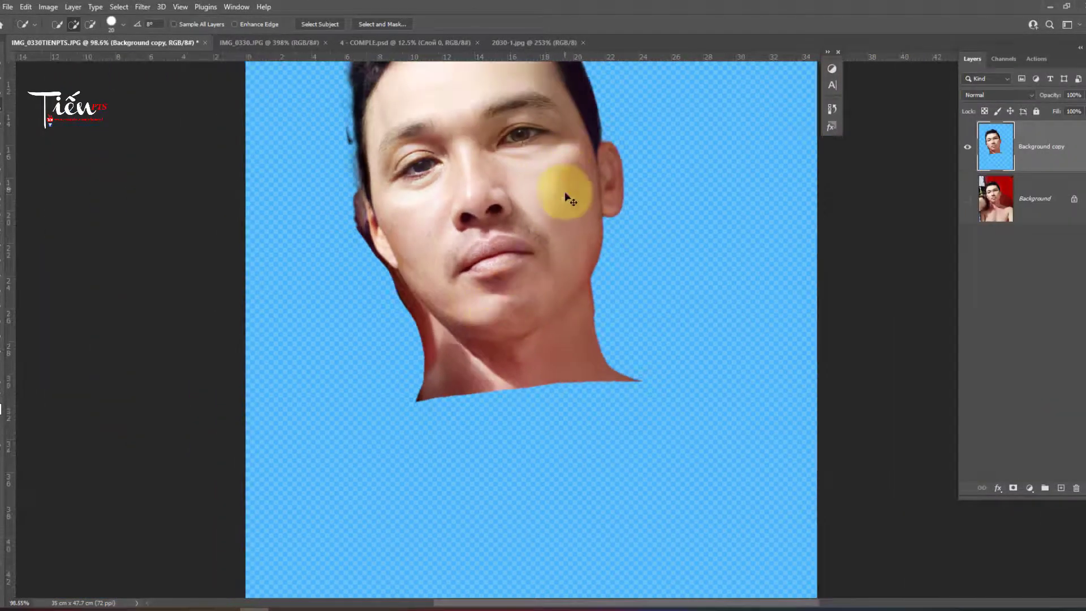
{"action": "key", "text": "ctrl+s"}
{"action": "key", "text": "Return"}
Step: Crop the canvas to the 20 × 30 cm 300 ppi preset, framing the head
{"action": "key", "text": "ctrl+0"}
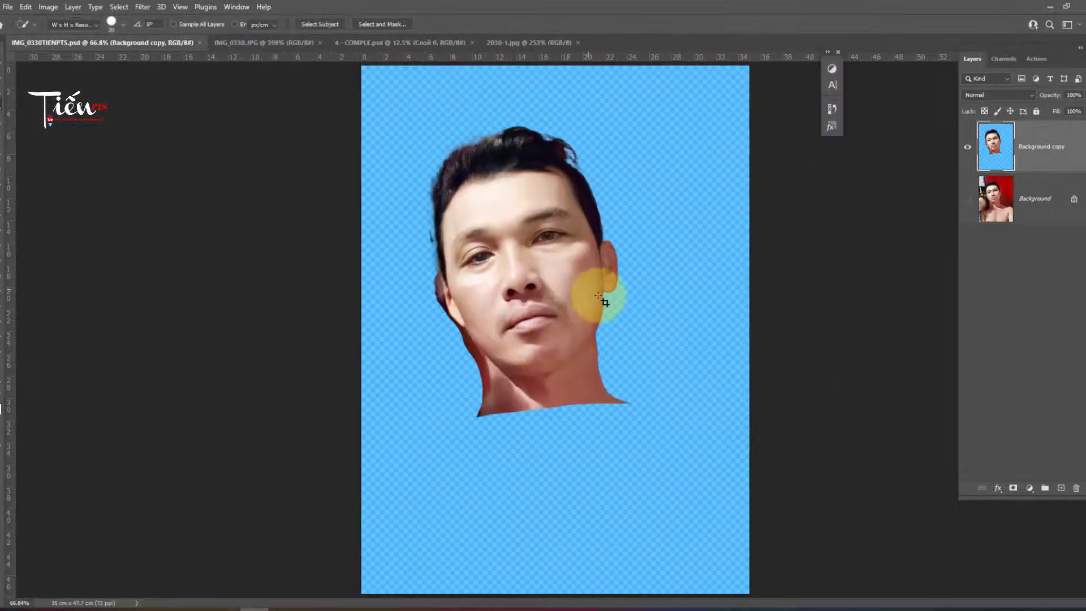
{"action": "key", "text": "c"}
{"action": "right_click", "coordinate": [572, 282]}
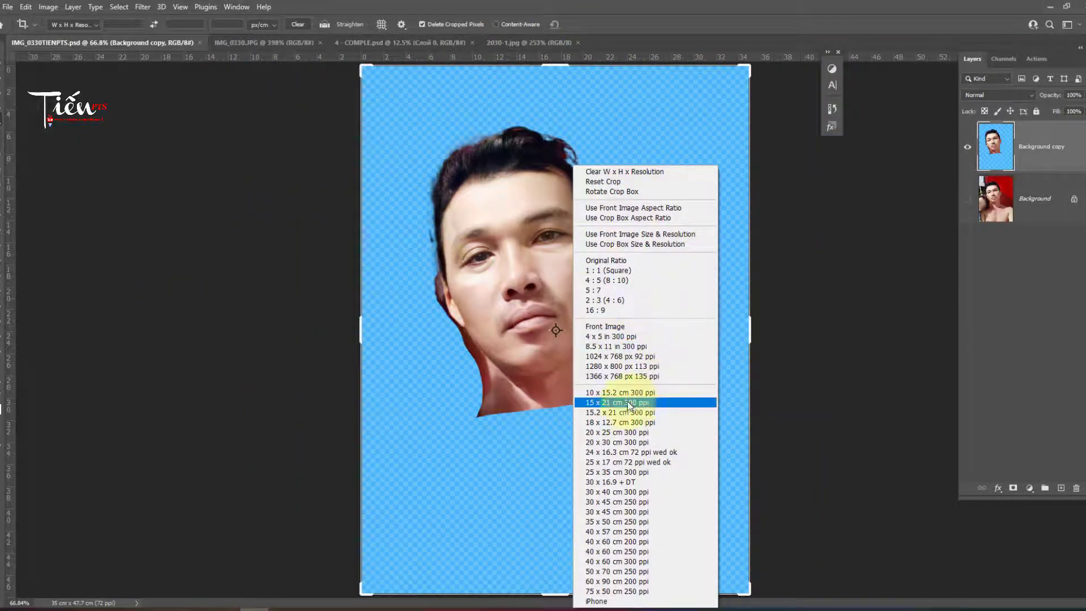
{"action": "left_click", "coordinate": [613, 444]}
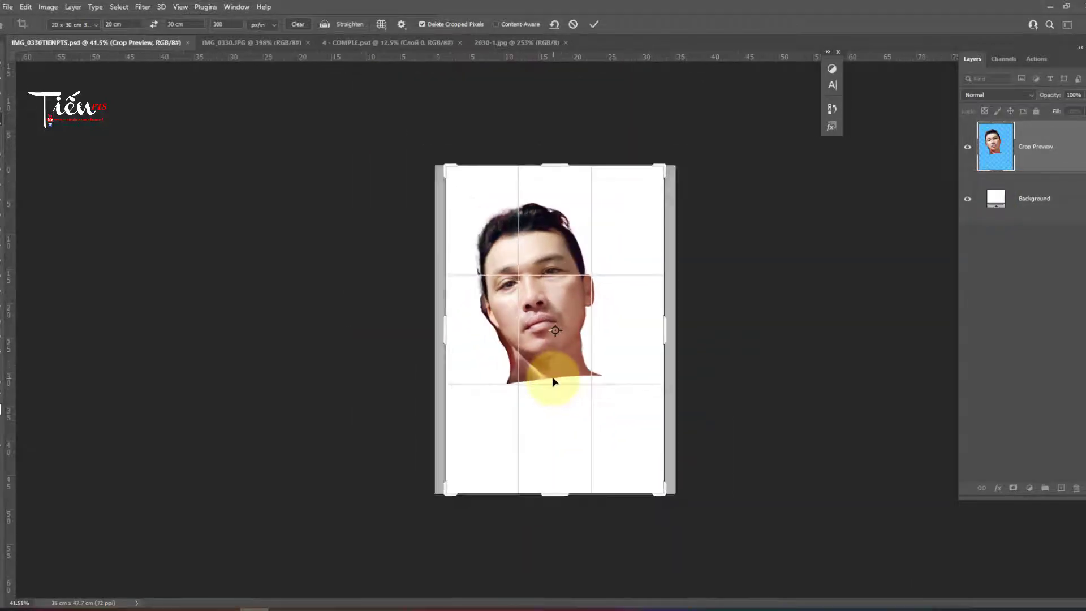
{"action": "mouse_move", "coordinate": [554, 383]}
{"action": "left_mouse_down"}
{"action": "mouse_move", "coordinate": [583, 292]}
{"action": "mouse_move", "coordinate": [497, 254]}
{"action": "left_mouse_up"}
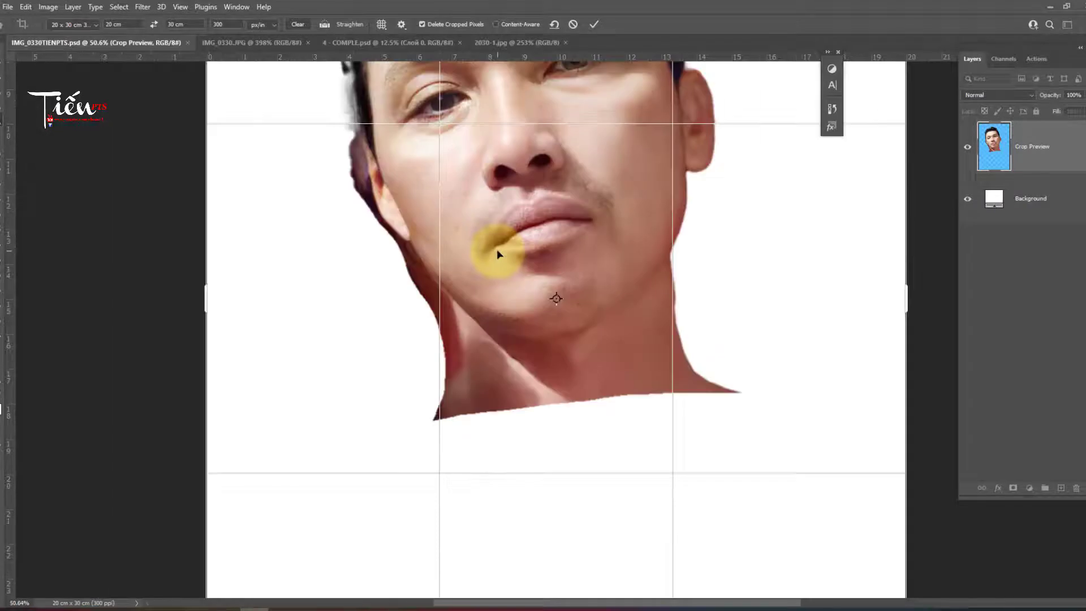
Step: Trace a pen path along the left jaw edge up toward the ear
{"action": "scroll", "coordinate": [483, 340], "scroll_direction": "up", "scroll_amount": 2}
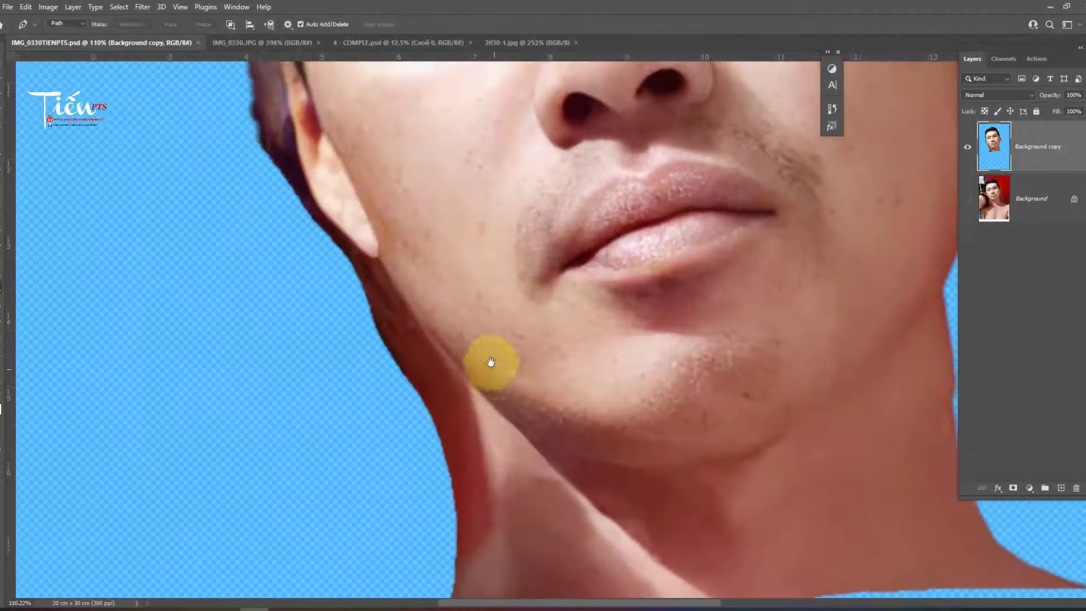
{"action": "scroll", "coordinate": [532, 390], "scroll_direction": "up", "scroll_amount": 1}
{"action": "left_click_drag", "start_coordinate": [490, 482], "coordinate": [495, 469]}
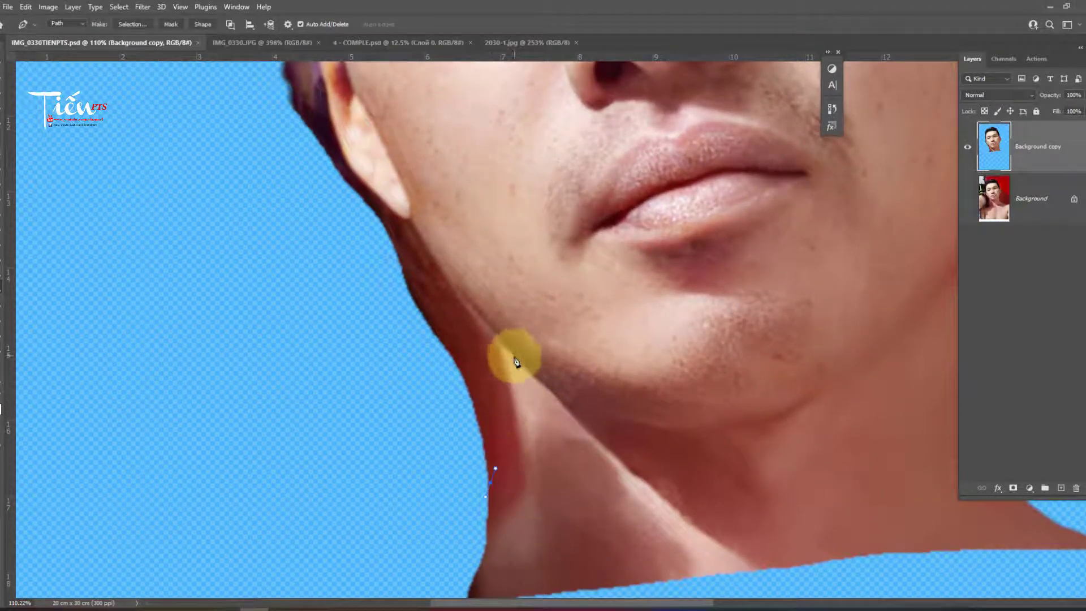
{"action": "scroll", "coordinate": [469, 300], "scroll_direction": "up", "scroll_amount": 2}
{"action": "scroll", "coordinate": [470, 300], "scroll_direction": "up", "scroll_amount": 1}
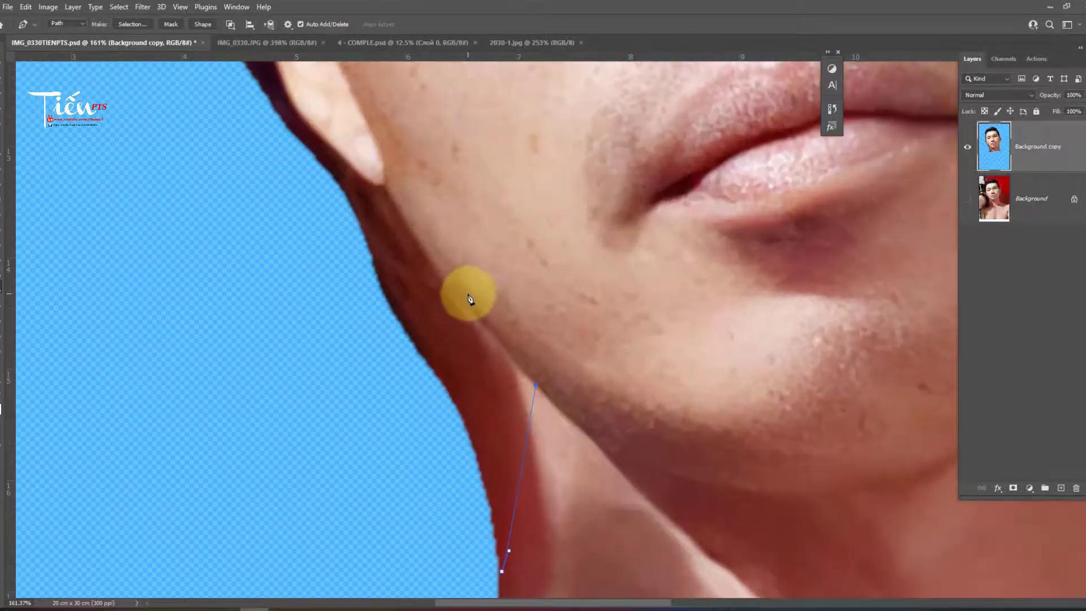
{"action": "left_click", "coordinate": [427, 253]}
{"action": "scroll", "coordinate": [430, 274], "scroll_direction": "up", "scroll_amount": 3}
{"action": "scroll", "coordinate": [417, 281], "scroll_direction": "up", "scroll_amount": 3}
{"action": "scroll", "coordinate": [424, 305], "scroll_direction": "left", "scroll_amount": 3}
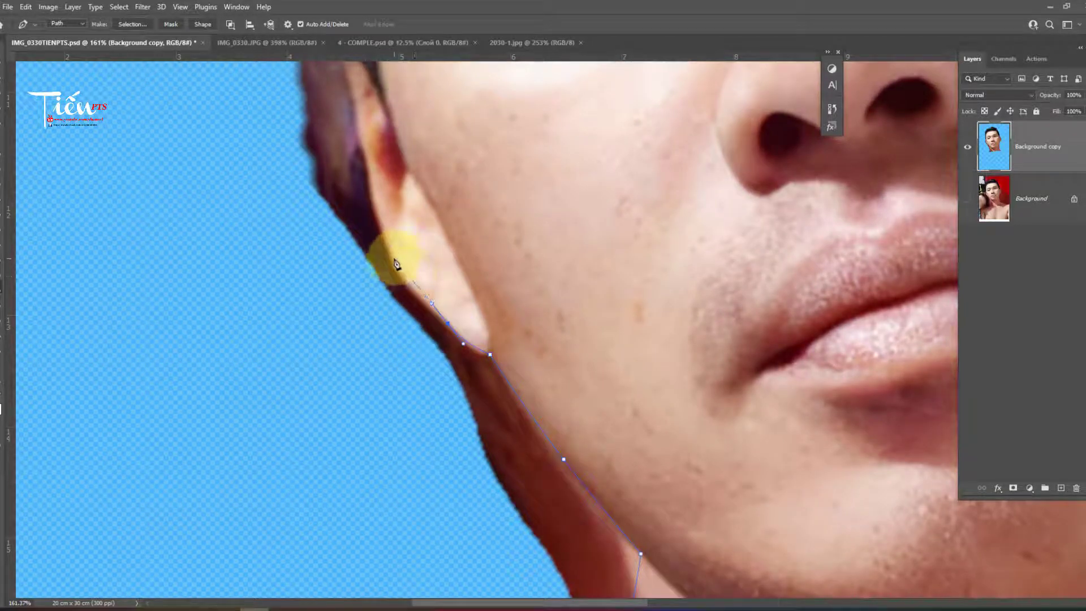
{"action": "left_click", "coordinate": [382, 224]}
{"action": "scroll", "coordinate": [415, 275], "scroll_direction": "up", "scroll_amount": 5}
{"action": "scroll", "coordinate": [415, 276], "scroll_direction": "left", "scroll_amount": 2}
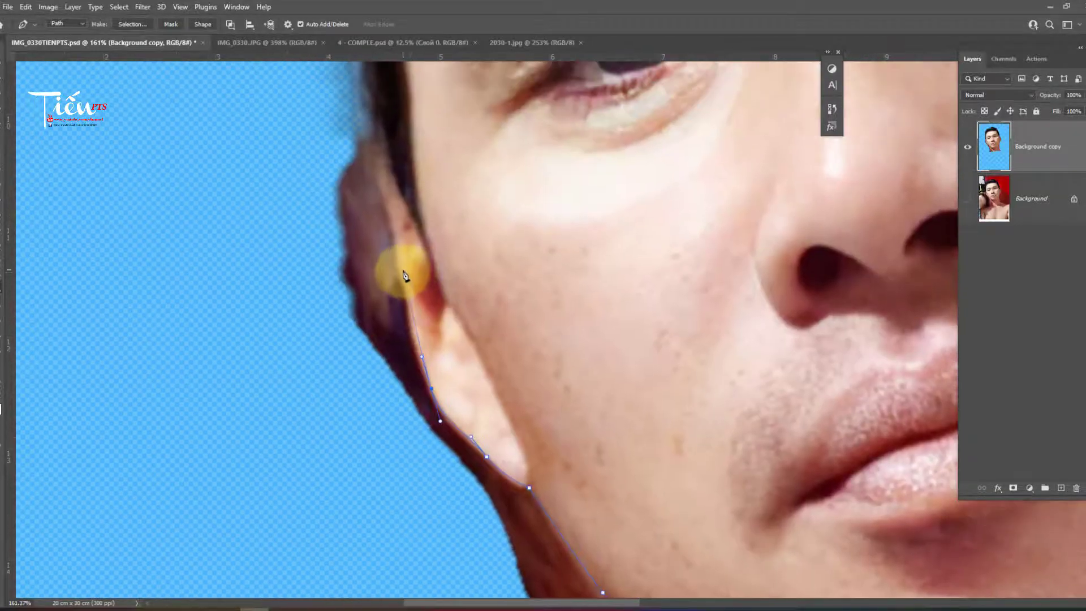
{"action": "left_click", "coordinate": [402, 274]}
Step: Close the jaw path through the background and feather it 30 px
{"action": "left_click", "coordinate": [364, 146]}
{"action": "scroll", "coordinate": [365, 146], "scroll_direction": "down", "scroll_amount": 5}
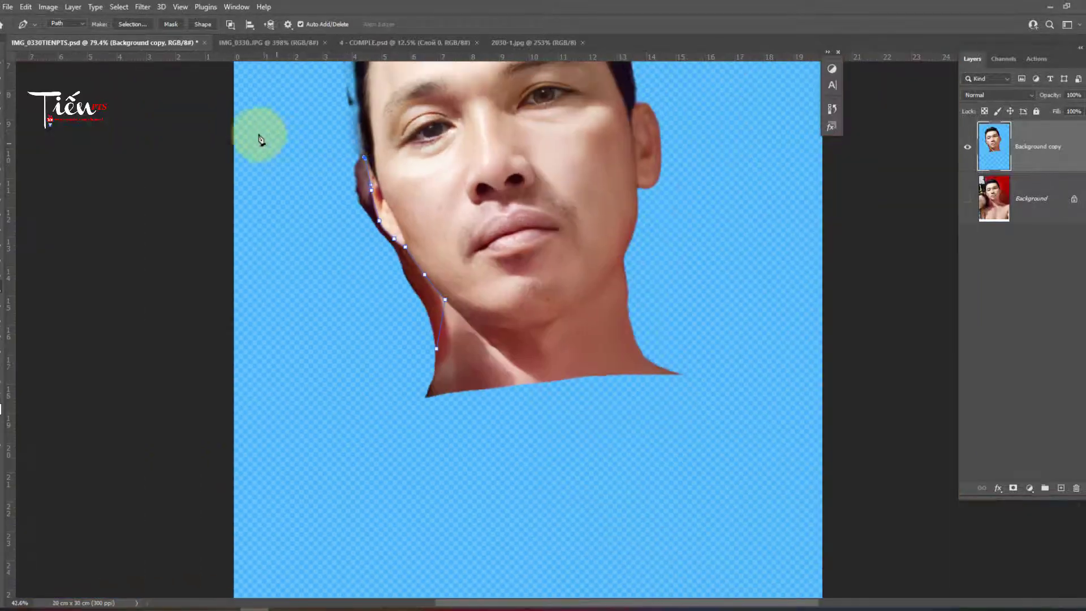
{"action": "left_click", "coordinate": [273, 177]}
{"action": "left_click", "coordinate": [265, 224]}
{"action": "key", "text": "shift+F6"}
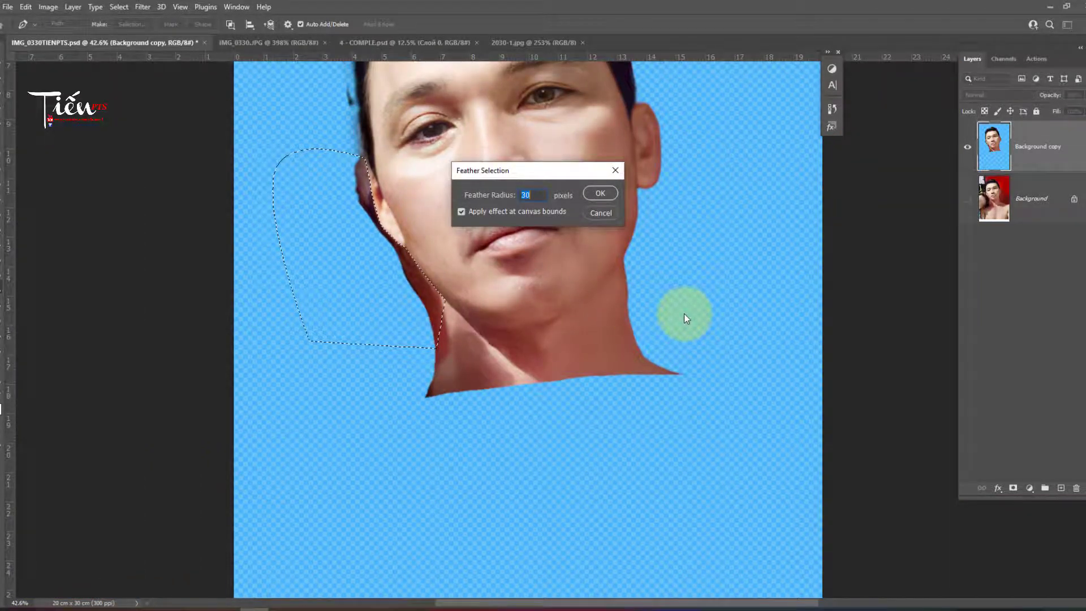
{"action": "key", "text": "Return"}
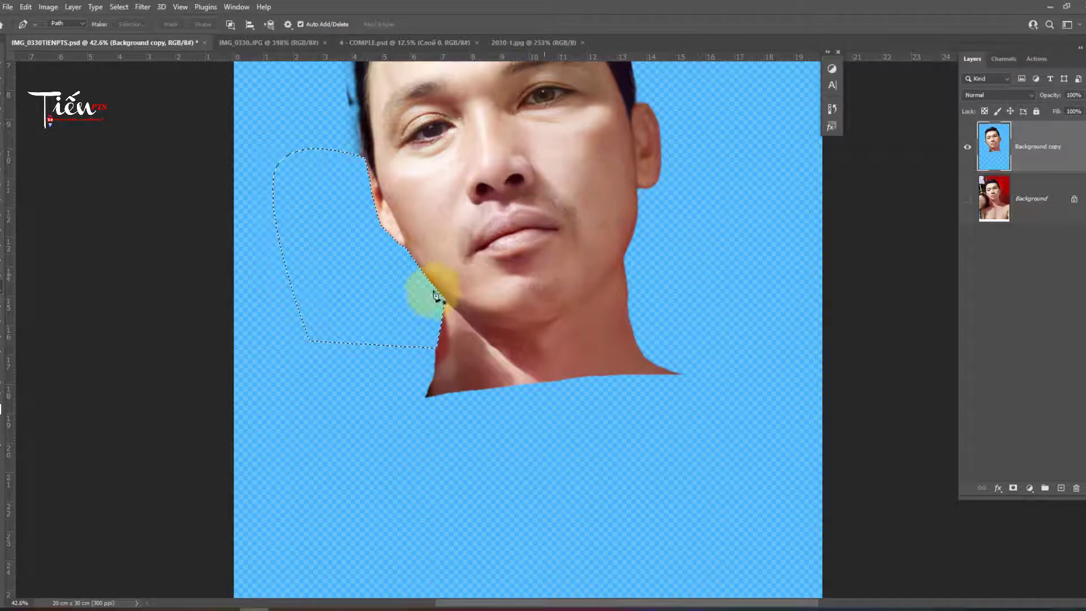
Step: Trace a closed path around the neck edge and feather the selection
{"action": "scroll", "coordinate": [452, 295], "scroll_direction": "up", "scroll_amount": 2}
{"action": "left_click", "coordinate": [436, 278]}
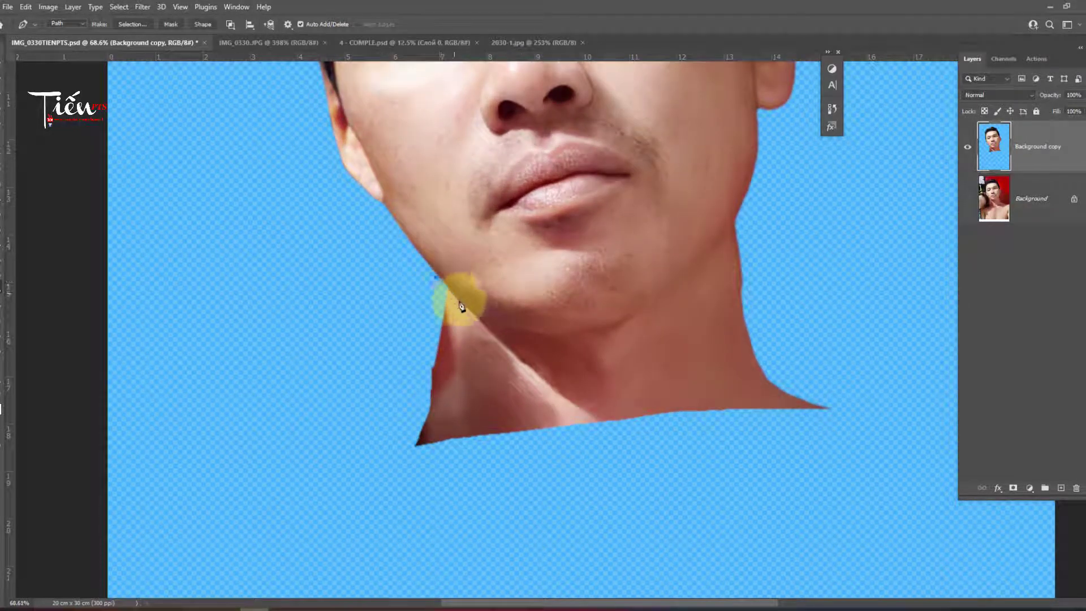
{"action": "left_click", "coordinate": [475, 313]}
{"action": "left_click_drag", "start_coordinate": [533, 369], "coordinate": [541, 452]}
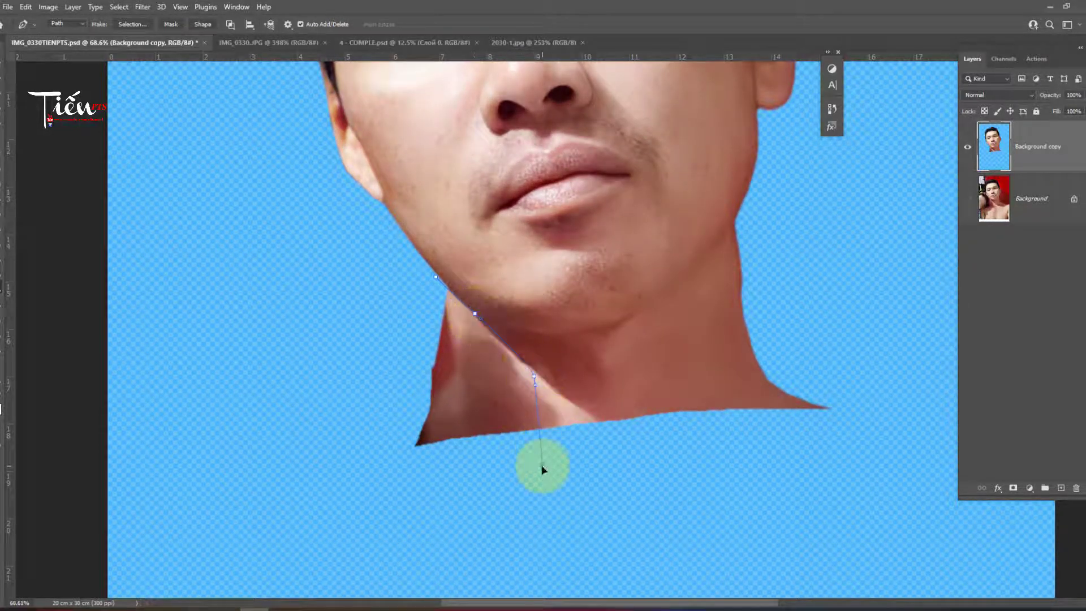
{"action": "left_click", "coordinate": [519, 424]}
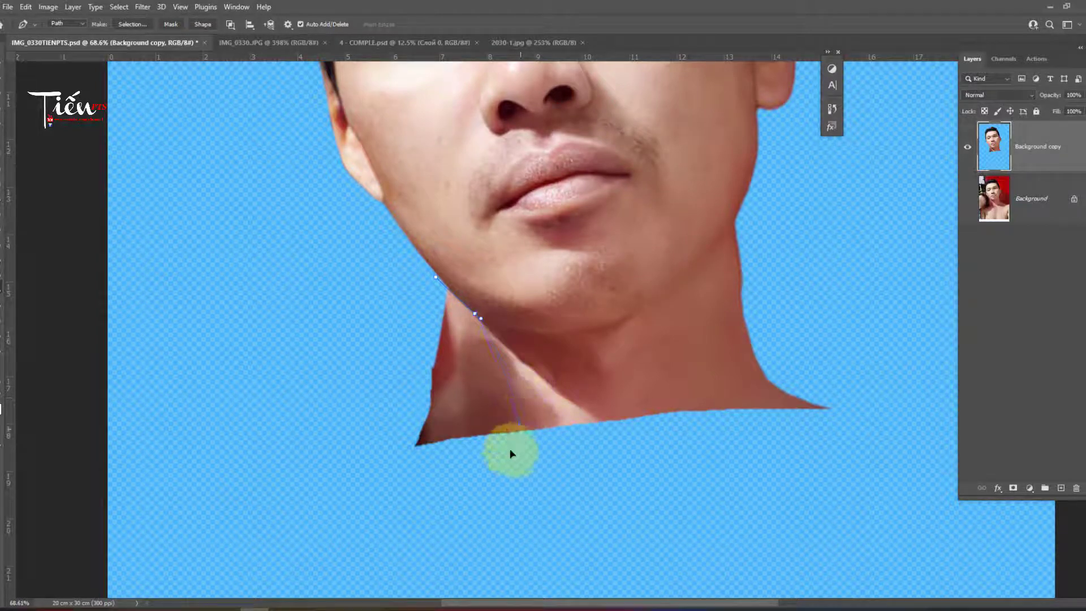
{"action": "left_click", "coordinate": [450, 501]}
{"action": "left_click", "coordinate": [368, 496]}
{"action": "left_click", "coordinate": [290, 459]}
{"action": "key", "text": "shift+F6"}
{"action": "key", "text": "Return"}
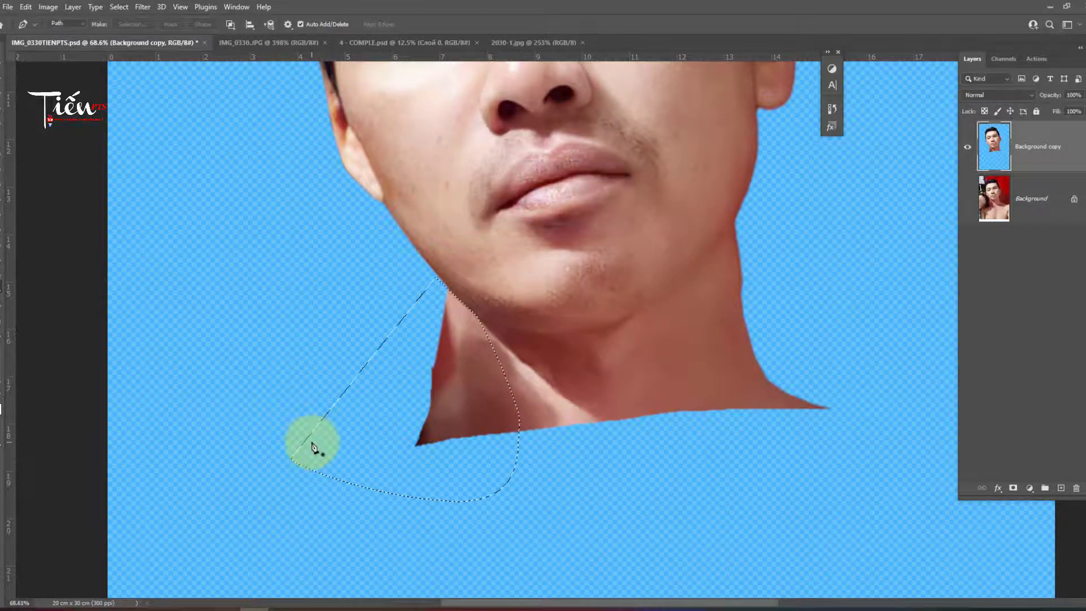
{"action": "scroll", "coordinate": [707, 113], "scroll_direction": "down", "scroll_amount": 3}
Step: Add a new empty layer beneath the head cutout layer
{"action": "scroll", "coordinate": [605, 206], "scroll_direction": "up", "scroll_amount": 5}
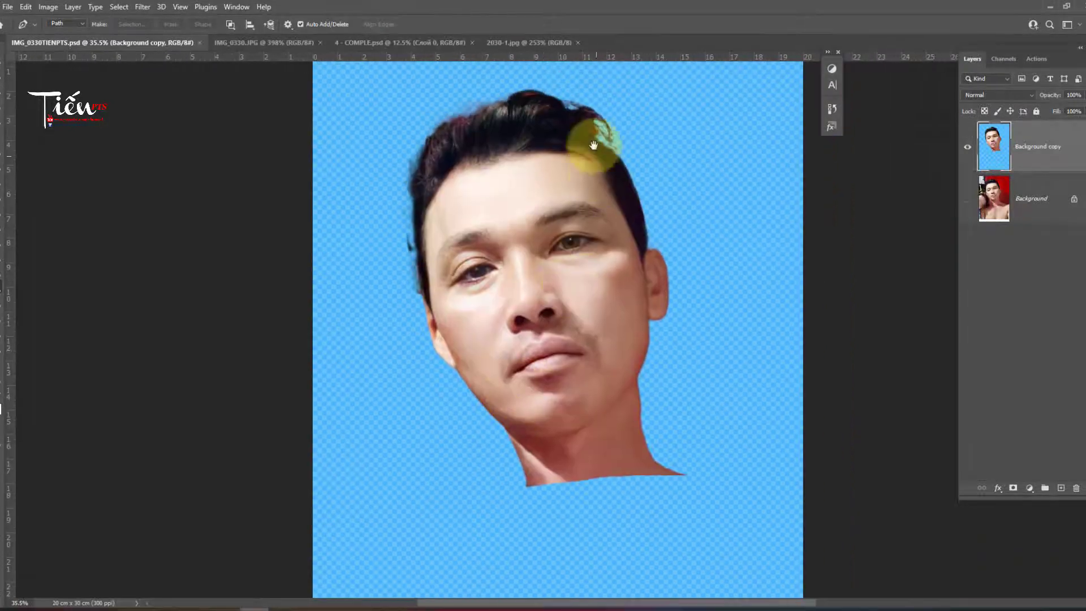
{"action": "scroll", "coordinate": [600, 113], "scroll_direction": "up", "scroll_amount": 1}
{"action": "scroll", "coordinate": [566, 114], "scroll_direction": "up", "scroll_amount": 2}
{"action": "scroll", "coordinate": [474, 198], "scroll_direction": "down", "scroll_amount": 2}
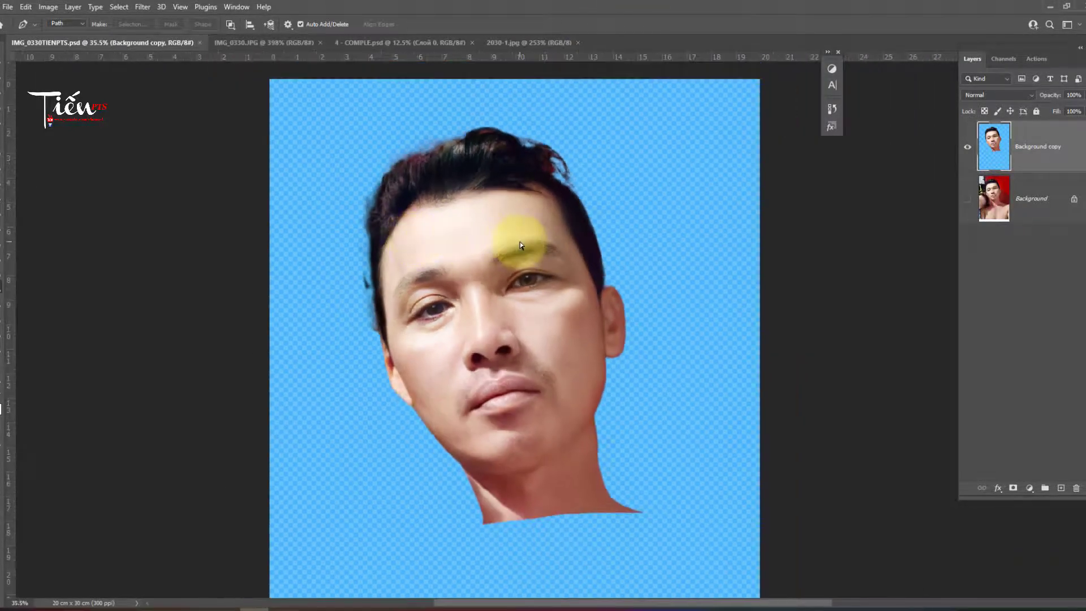
{"action": "scroll", "coordinate": [518, 248], "scroll_direction": "down", "scroll_amount": 2}
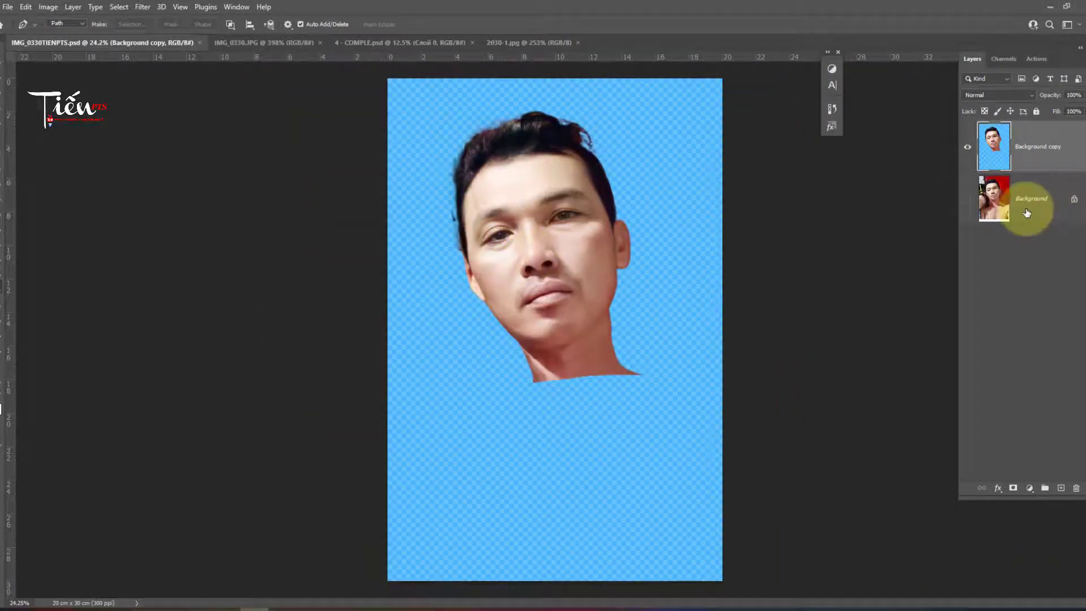
{"action": "left_click", "coordinate": [1026, 213]}
{"action": "left_click", "coordinate": [1063, 491]}
{"action": "mouse_move", "coordinate": [1034, 191]}
{"action": "left_mouse_down"}
{"action": "mouse_move", "coordinate": [1049, 216]}
{"action": "mouse_move", "coordinate": [1030, 194]}
{"action": "left_mouse_up"}
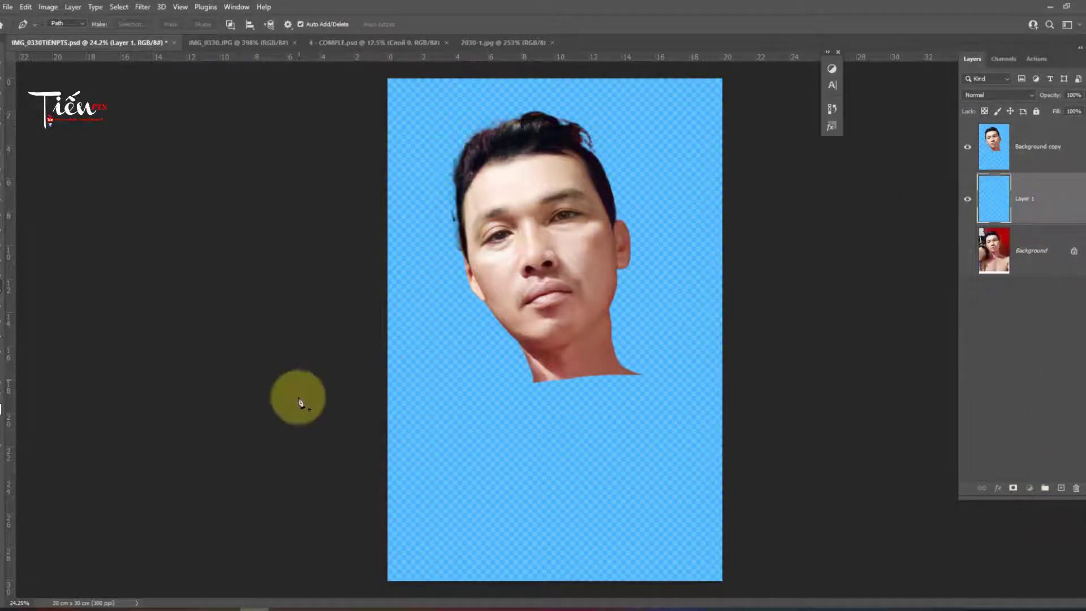
Step: Set the foreground colour to a light blue
{"action": "left_click", "coordinate": [2, 406]}
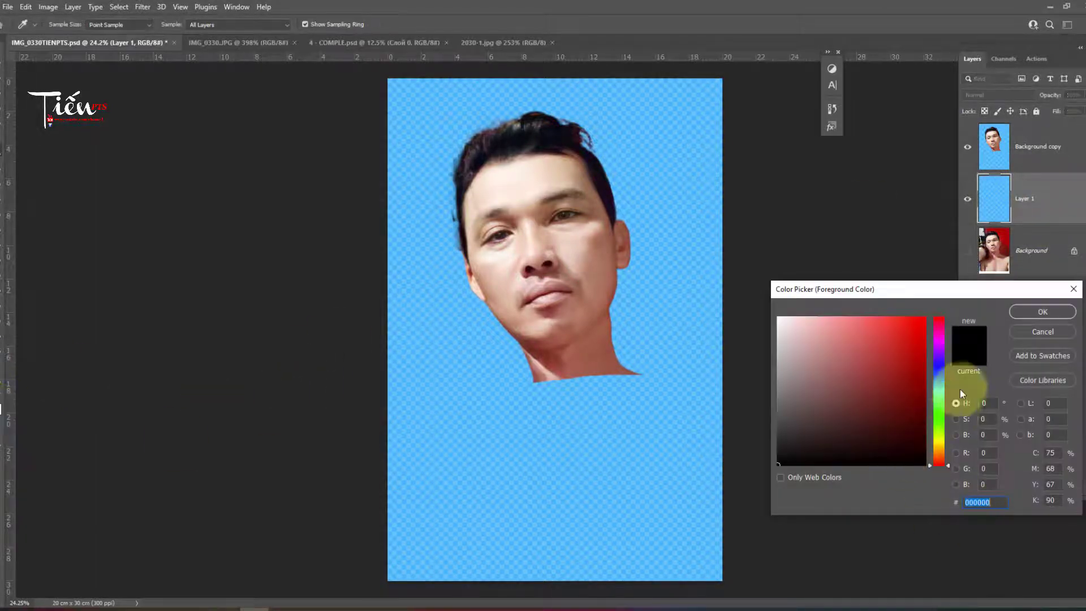
{"action": "left_click", "coordinate": [939, 387]}
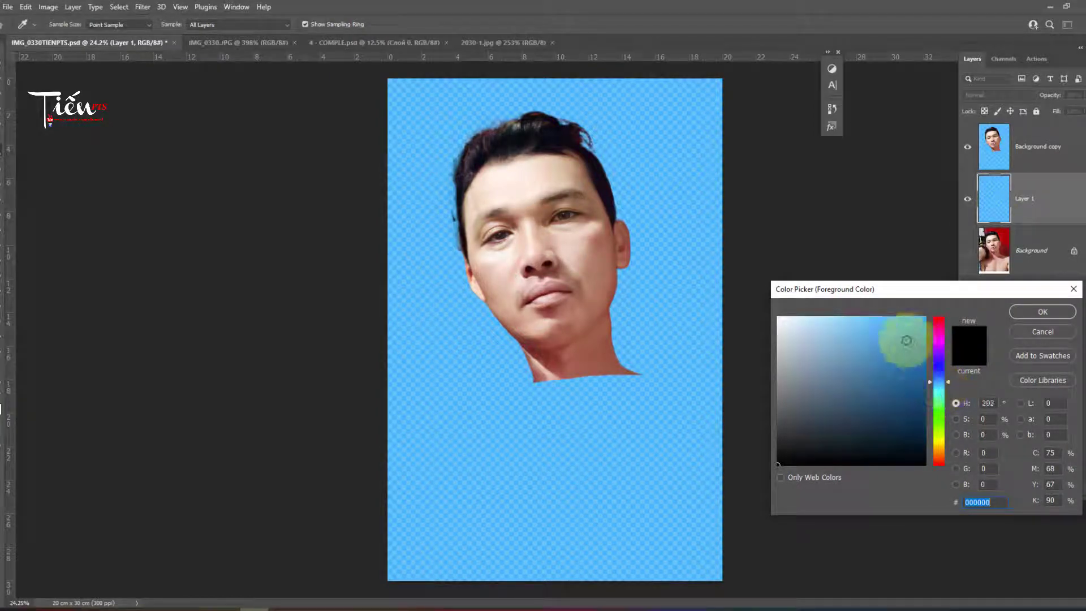
{"action": "left_click", "coordinate": [905, 337]}
{"action": "key", "text": "Return"}
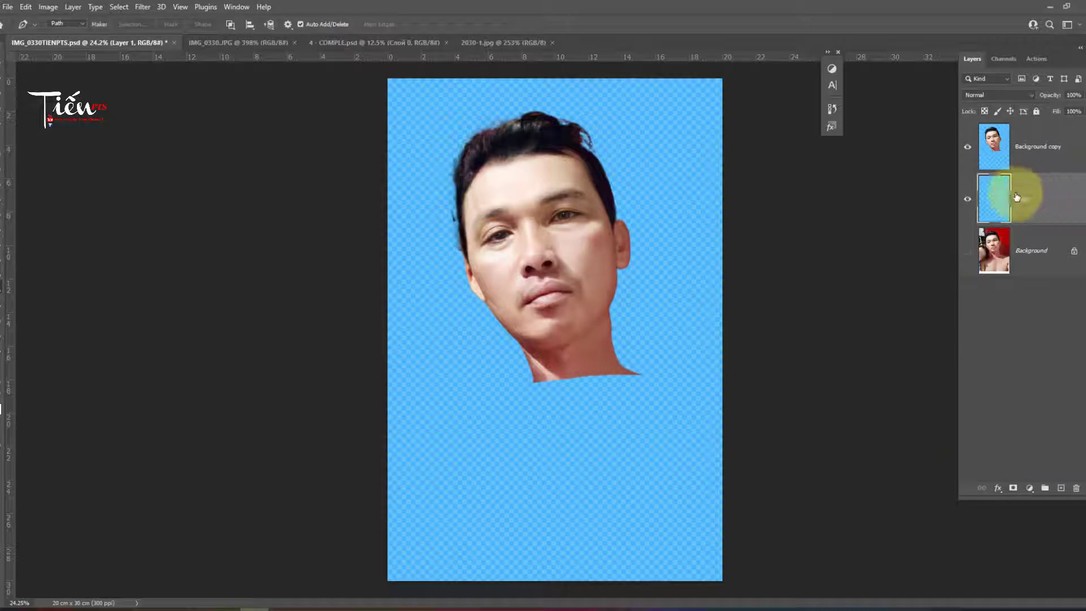
{"action": "key", "text": "g"}
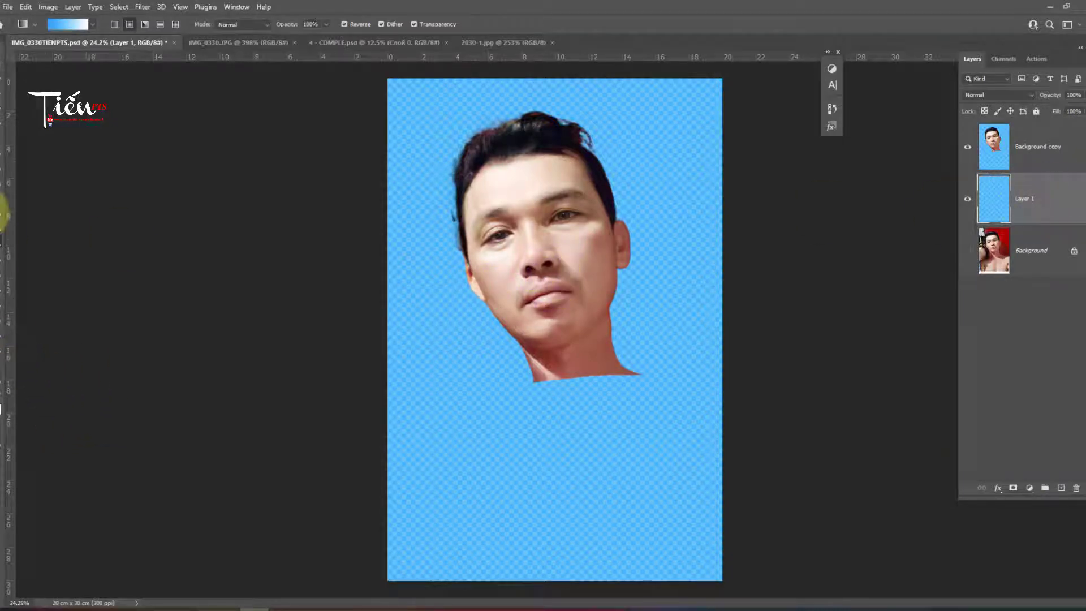
Step: Fill the new layer with a radial gradient, white near the chin fading to blue
{"action": "left_click", "coordinate": [37, 247]}
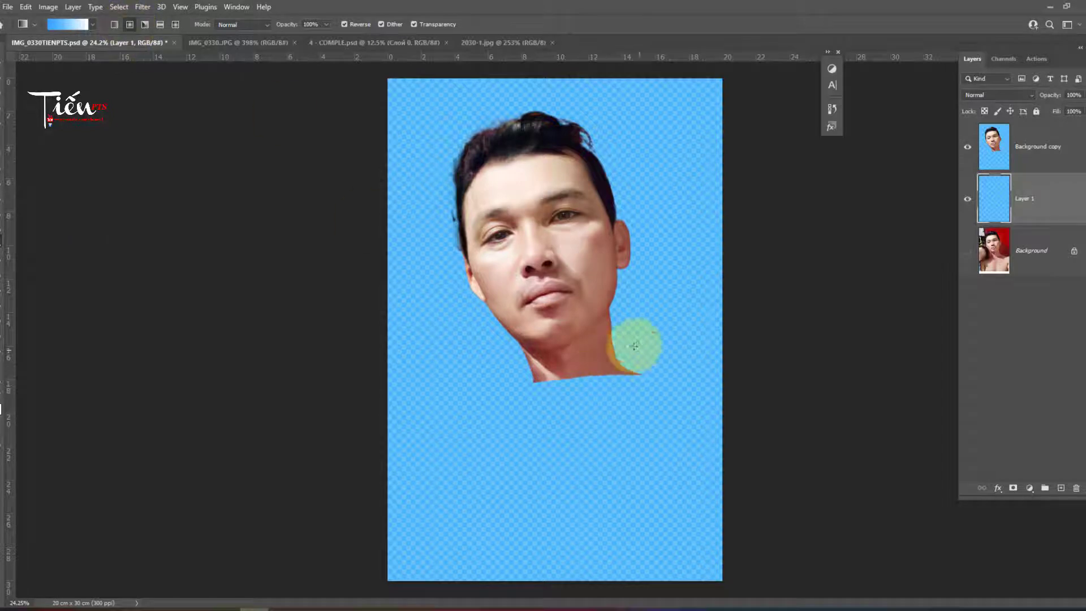
{"action": "left_click_drag", "start_coordinate": [566, 297], "coordinate": [563, 591]}
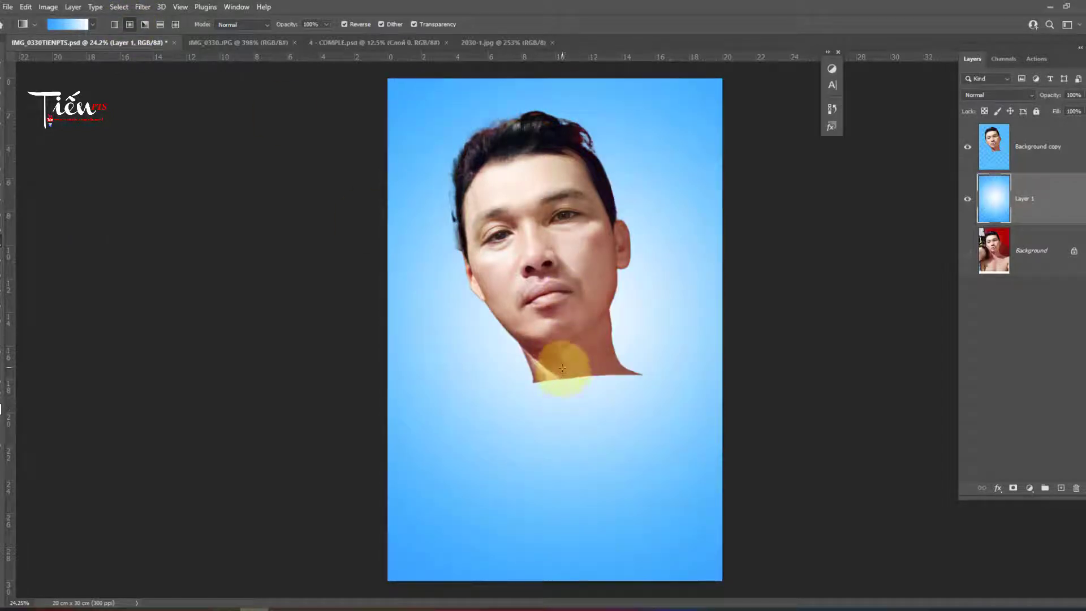
{"action": "left_click_drag", "start_coordinate": [562, 518], "coordinate": [563, 590]}
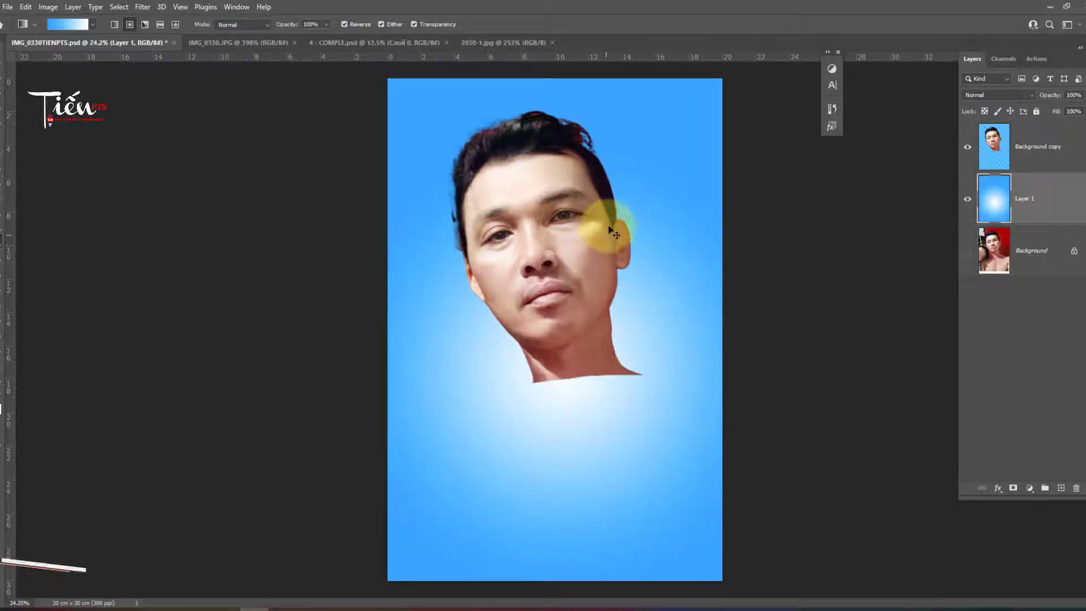
Step: Save the composite document
{"action": "key", "text": "ctrl+s"}
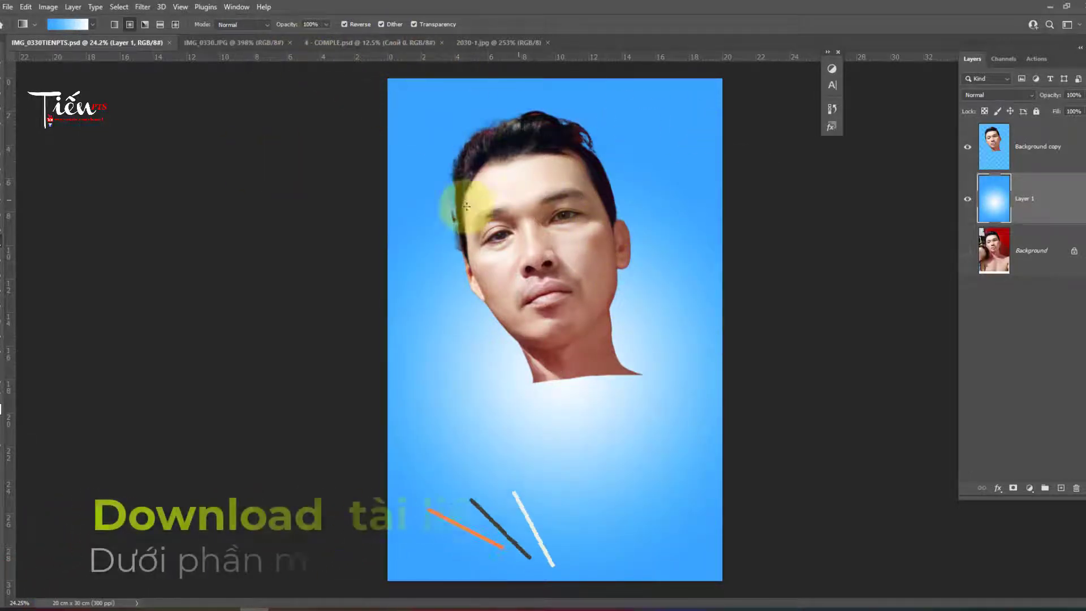
{"action": "scroll", "coordinate": [537, 136], "scroll_direction": "up", "scroll_amount": 3}
{"action": "scroll", "coordinate": [505, 181], "scroll_direction": "up", "scroll_amount": 3}
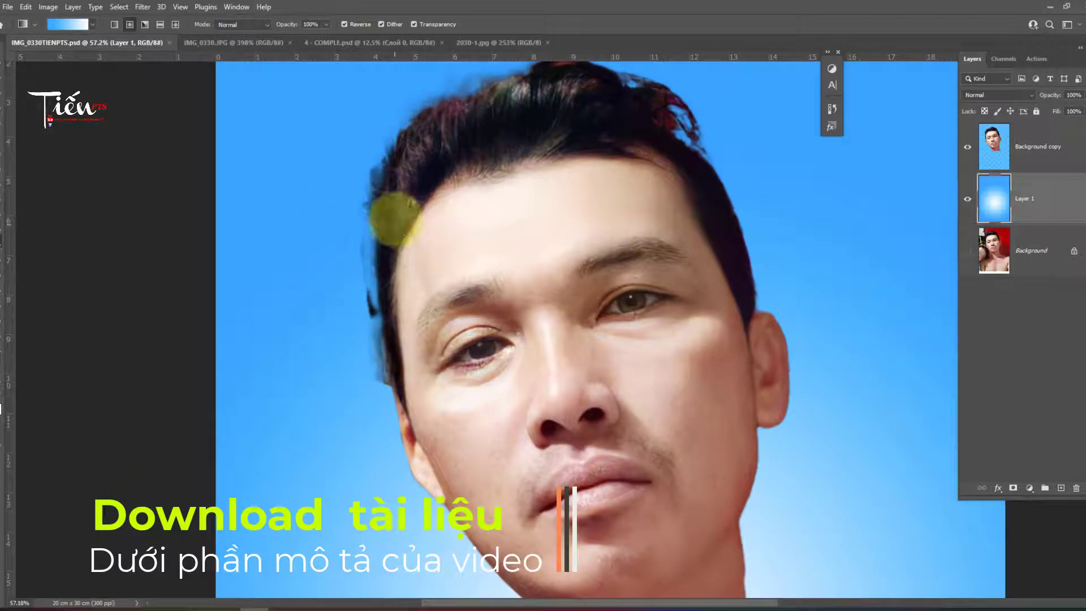
{"action": "left_click", "coordinate": [1042, 146]}
Step: Erase stray hair strands on the left, top tuft and upper-right edge of the head
{"action": "key", "text": "e"}
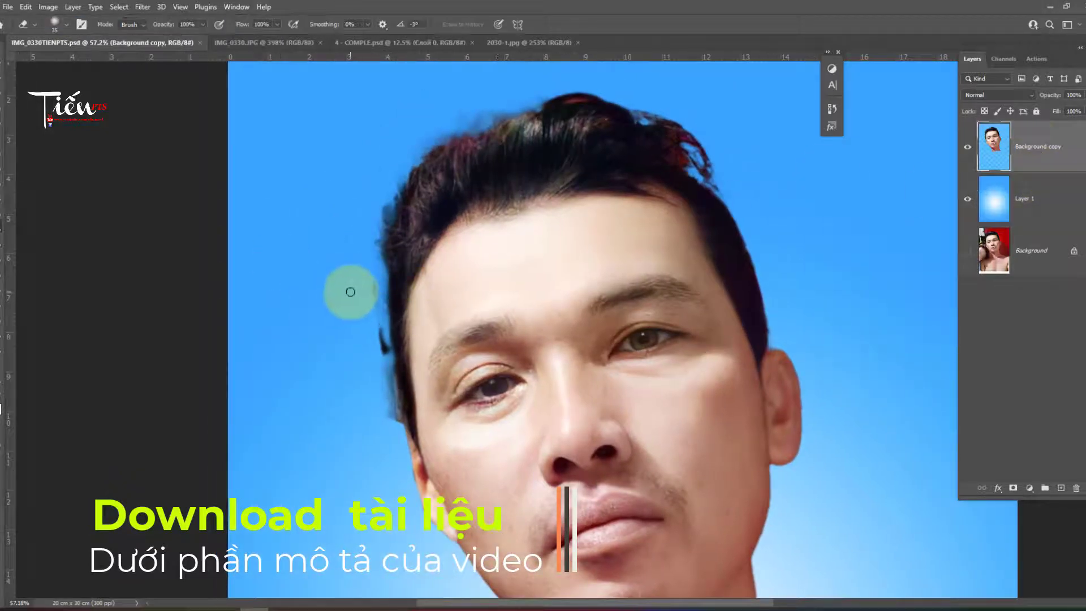
{"action": "mouse_move", "coordinate": [367, 273]}
{"action": "left_mouse_down"}
{"action": "mouse_move", "coordinate": [371, 333]}
{"action": "mouse_move", "coordinate": [377, 284]}
{"action": "mouse_move", "coordinate": [395, 375]}
{"action": "mouse_move", "coordinate": [386, 298]}
{"action": "left_mouse_up"}
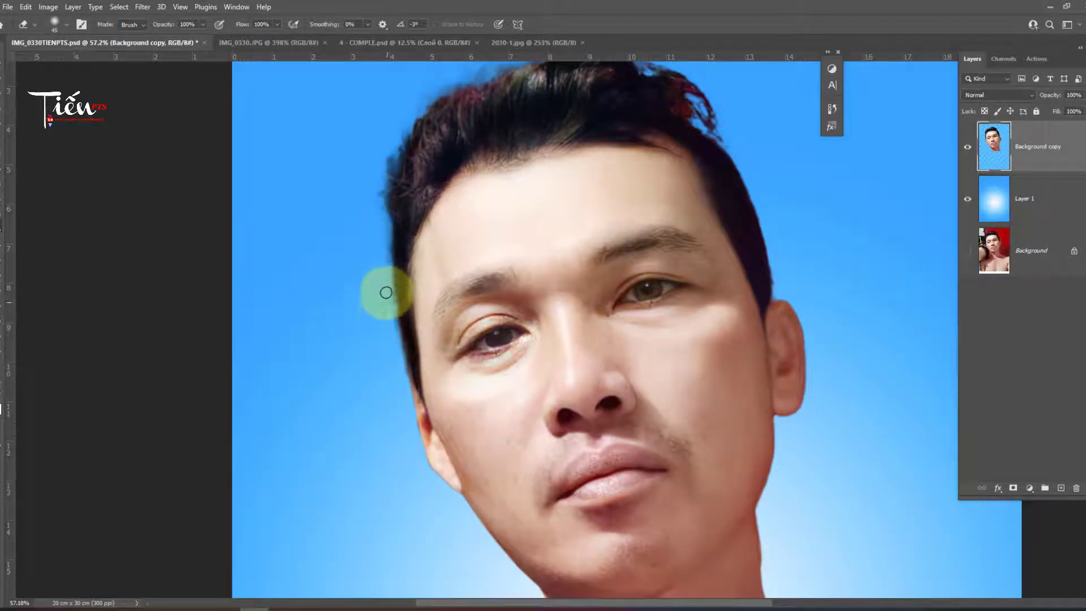
{"action": "scroll", "coordinate": [356, 249], "scroll_direction": "up", "scroll_amount": 2}
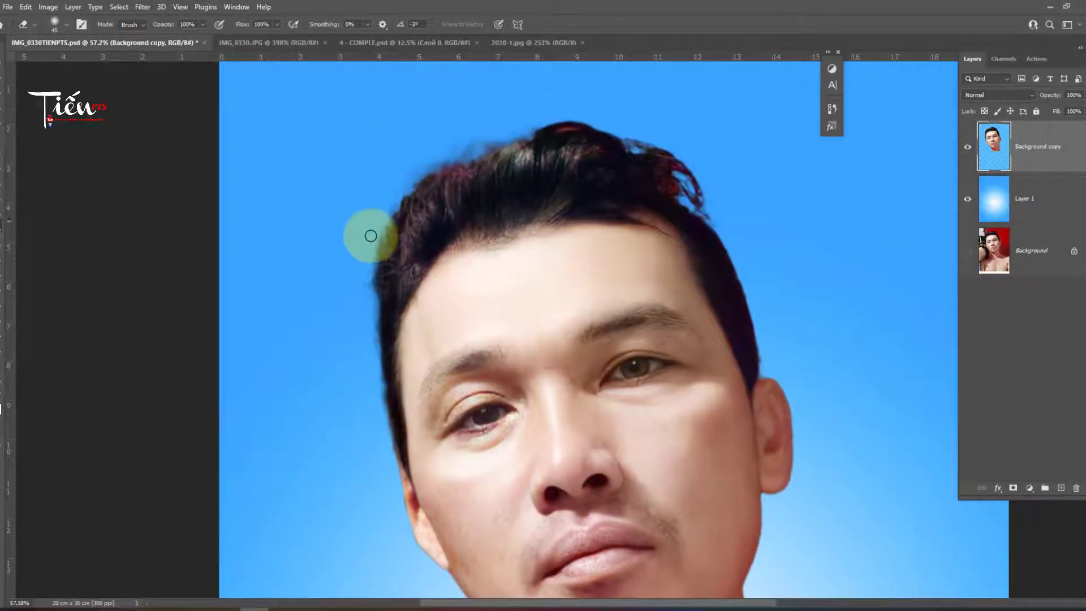
{"action": "mouse_move", "coordinate": [359, 211]}
{"action": "left_mouse_down"}
{"action": "mouse_move", "coordinate": [417, 170]}
{"action": "mouse_move", "coordinate": [376, 203]}
{"action": "left_mouse_up"}
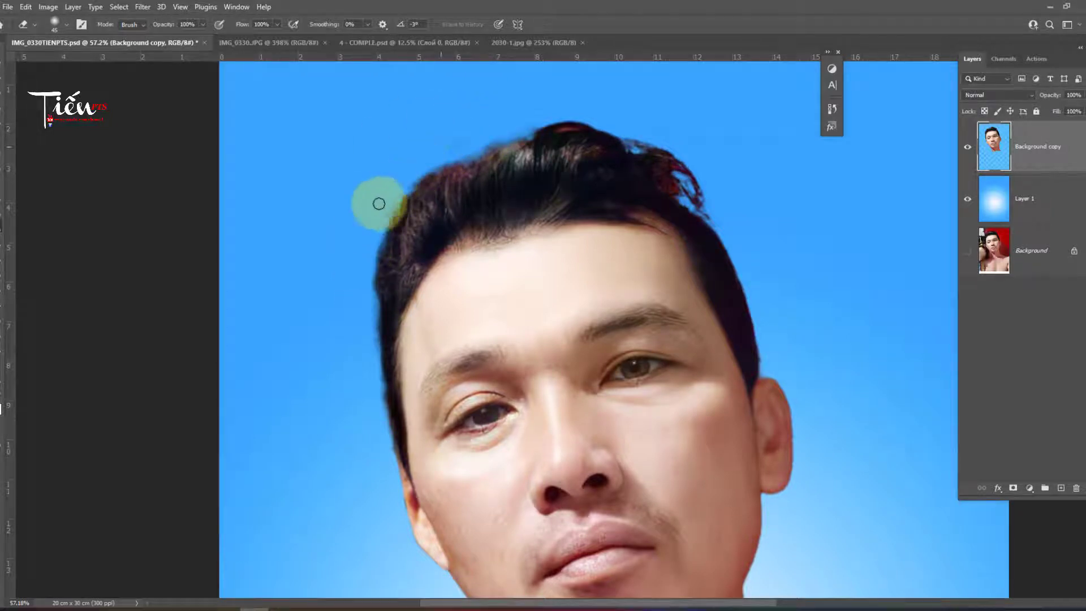
{"action": "mouse_move", "coordinate": [520, 108]}
{"action": "left_mouse_down"}
{"action": "mouse_move", "coordinate": [538, 121]}
{"action": "mouse_move", "coordinate": [616, 121]}
{"action": "mouse_move", "coordinate": [518, 126]}
{"action": "left_mouse_up"}
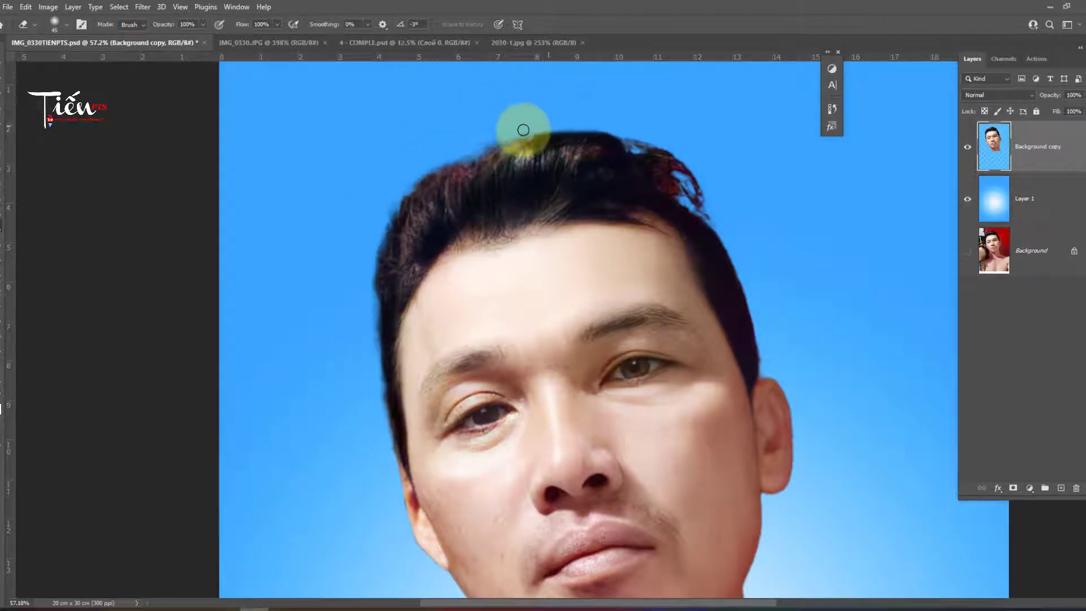
{"action": "mouse_move", "coordinate": [739, 190]}
{"action": "left_mouse_down"}
{"action": "mouse_move", "coordinate": [640, 136]}
{"action": "mouse_move", "coordinate": [722, 169]}
{"action": "mouse_move", "coordinate": [705, 196]}
{"action": "mouse_move", "coordinate": [679, 145]}
{"action": "mouse_move", "coordinate": [625, 128]}
{"action": "mouse_move", "coordinate": [705, 189]}
{"action": "left_mouse_up"}
Step: Clone-stamp over the top and upper-right hairline to even it out
{"action": "key", "text": "s"}
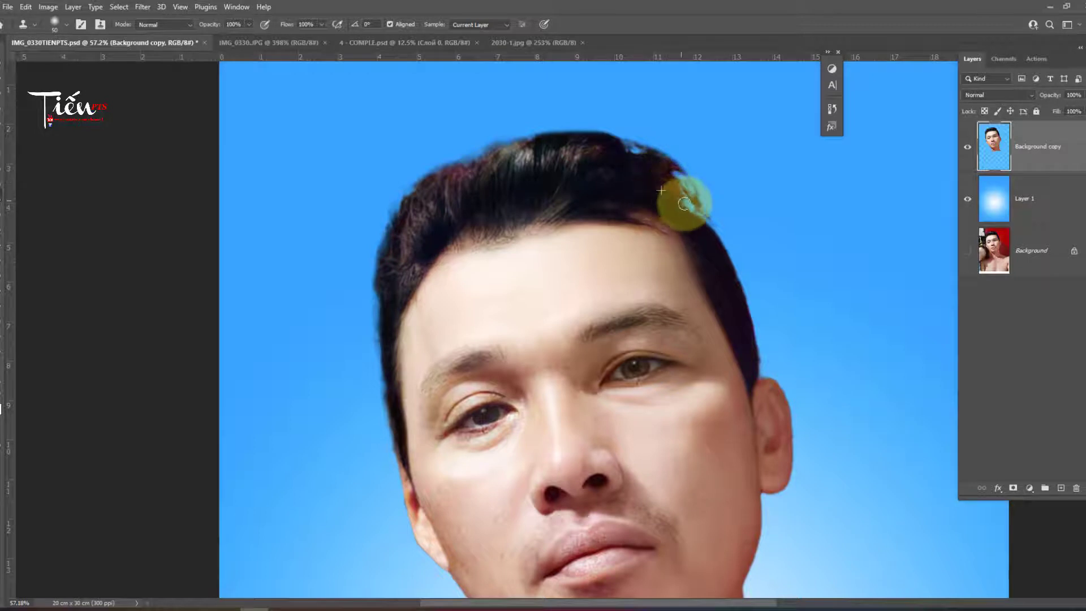
{"action": "mouse_move", "coordinate": [683, 203]}
{"action": "left_mouse_down"}
{"action": "mouse_move", "coordinate": [622, 156]}
{"action": "mouse_move", "coordinate": [673, 166]}
{"action": "left_mouse_up"}
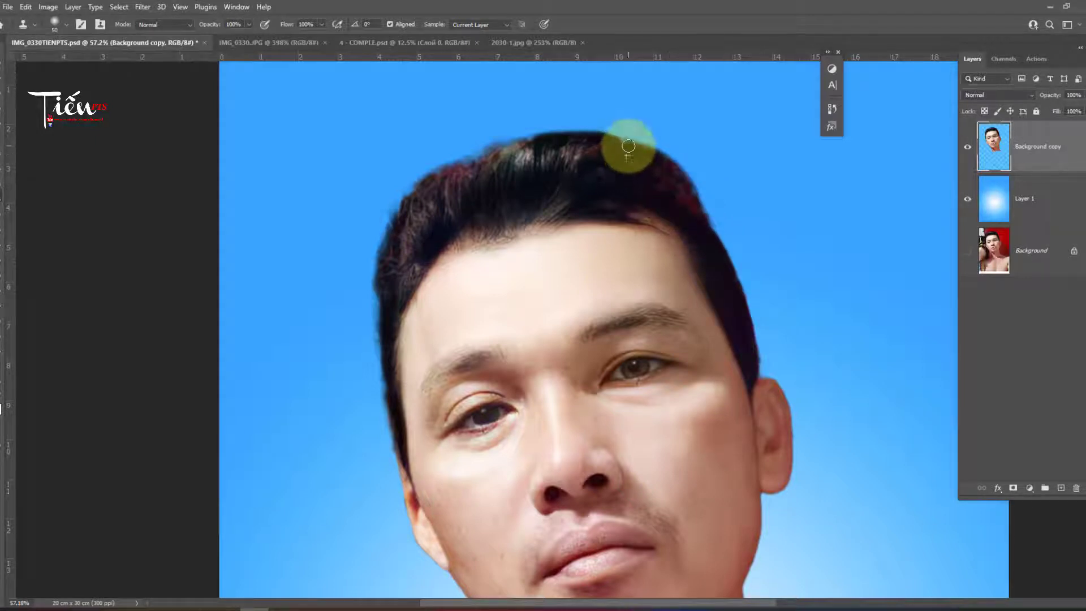
{"action": "left_click_drag", "start_coordinate": [627, 145], "coordinate": [466, 172]}
{"action": "mouse_move", "coordinate": [486, 156]}
{"action": "left_mouse_down"}
{"action": "mouse_move", "coordinate": [516, 145]}
{"action": "mouse_move", "coordinate": [458, 168]}
{"action": "left_mouse_up"}
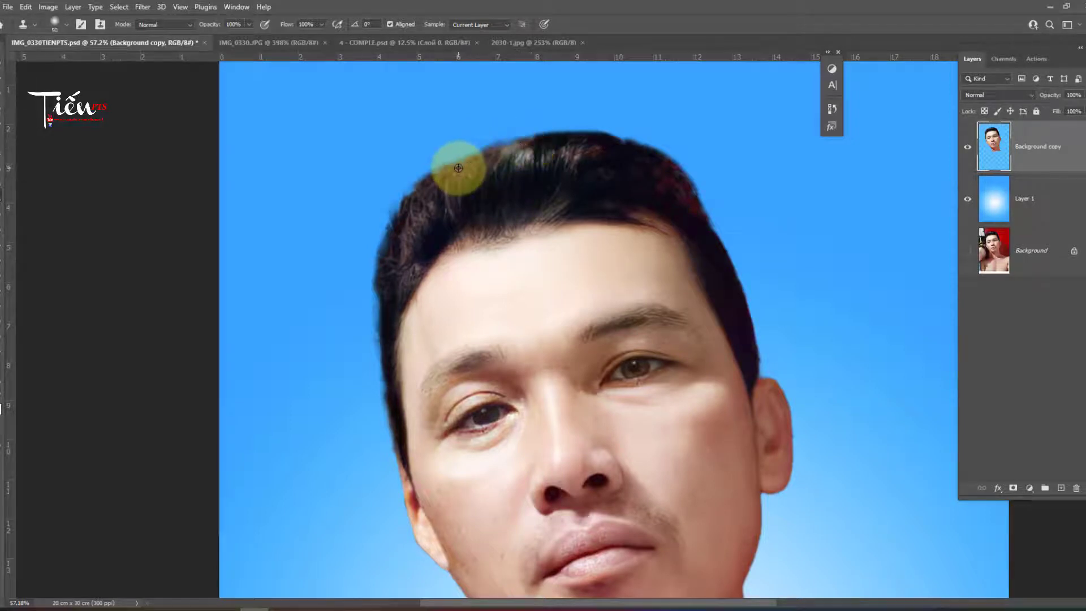
{"action": "key", "text": "j"}
{"action": "scroll", "coordinate": [466, 231], "scroll_direction": "down", "scroll_amount": 1}
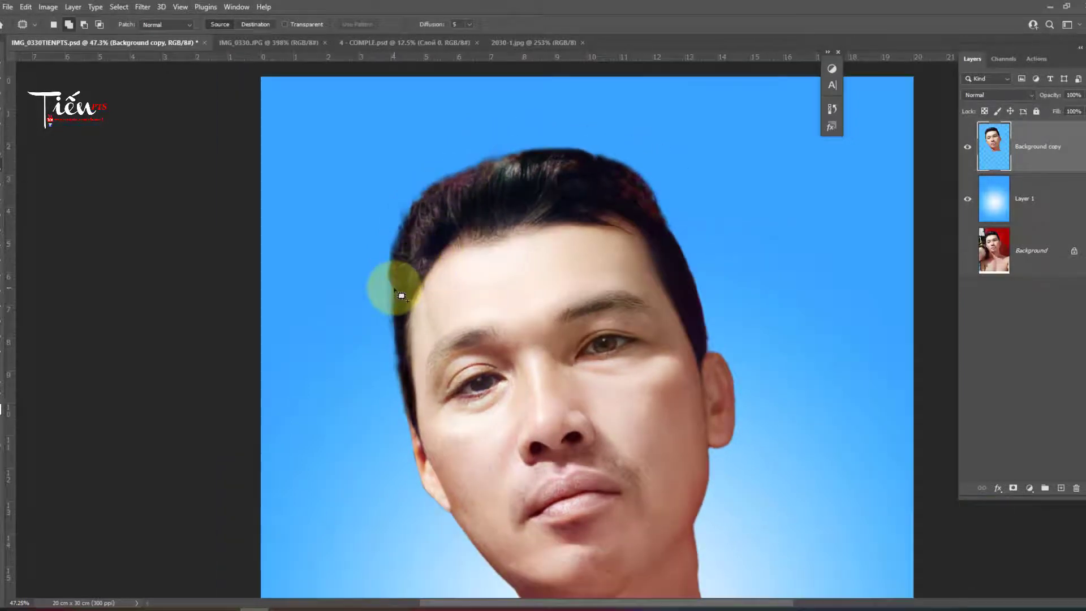
Step: Feather a selection of the top hair, desaturate it, and darken its midtones with Levels
{"action": "left_click_drag", "start_coordinate": [598, 213], "coordinate": [296, 220]}
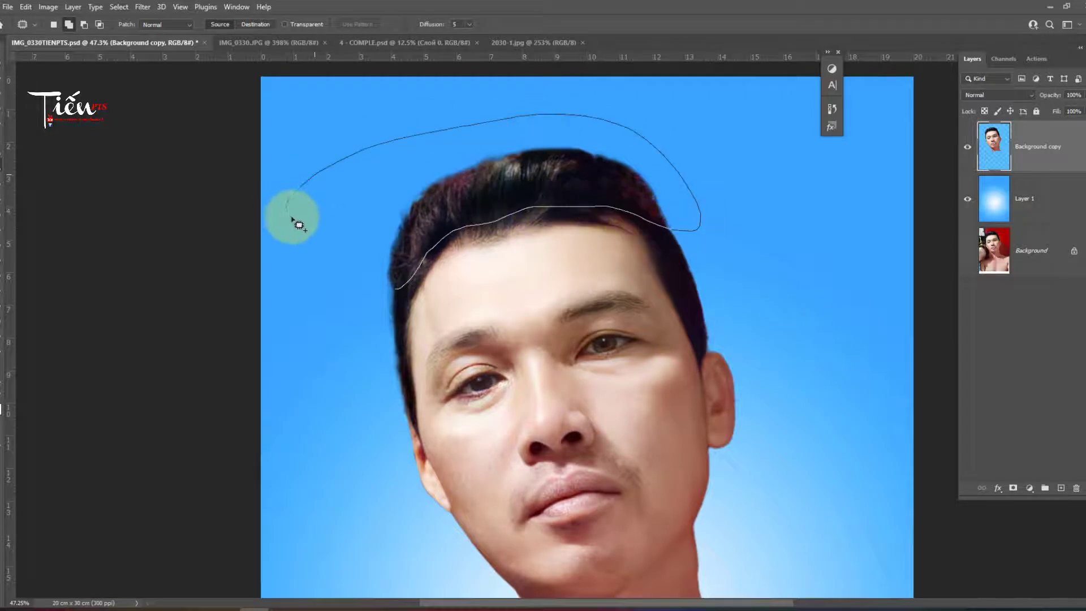
{"action": "key", "text": "shift+F6"}
{"action": "key", "text": "Return"}
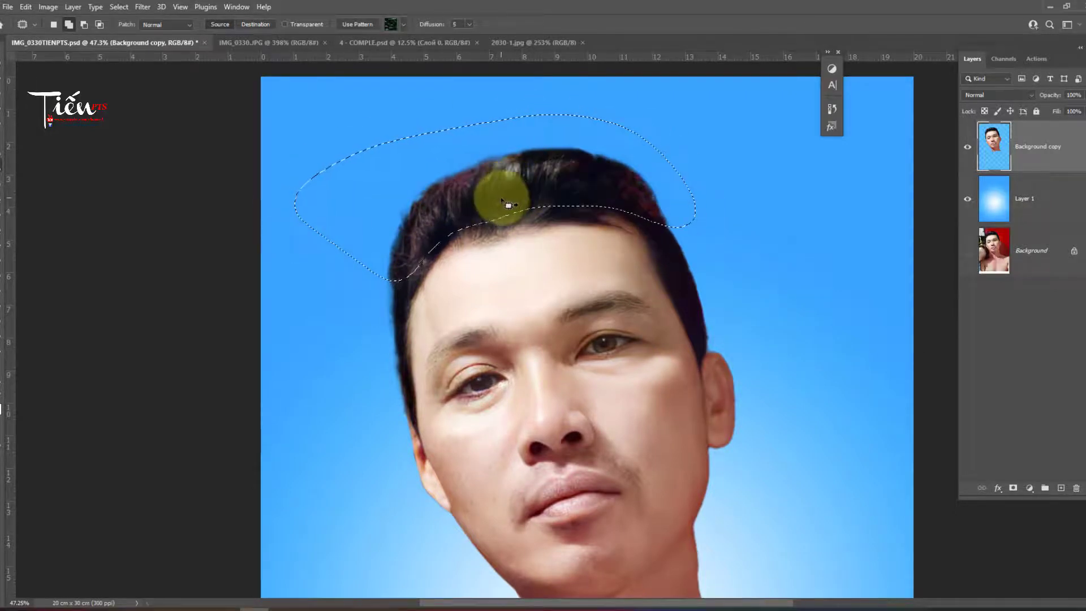
{"action": "key", "text": "ctrl+u"}
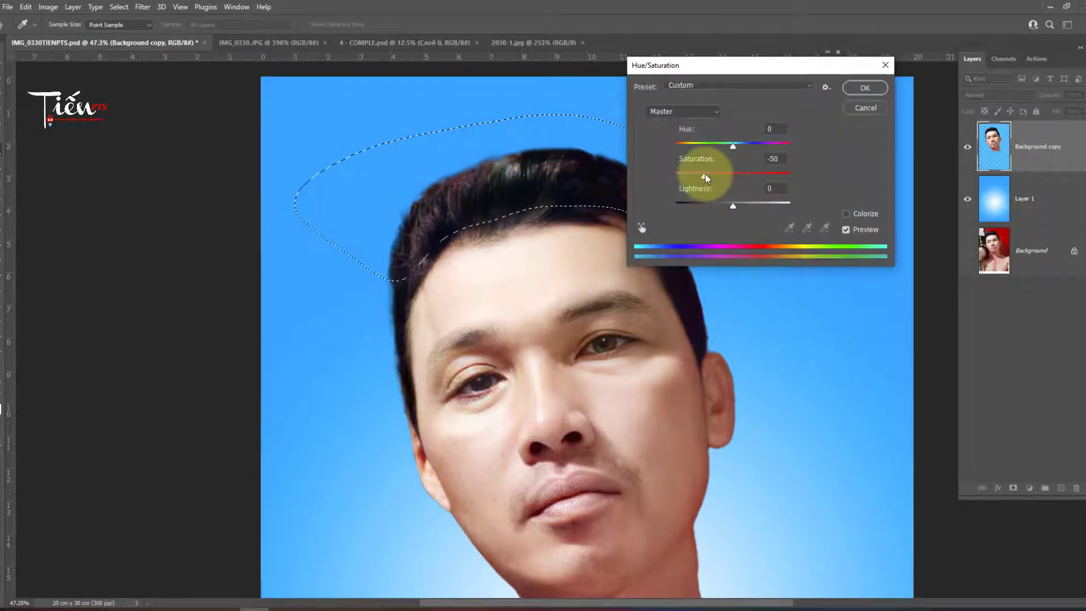
{"action": "left_click_drag", "start_coordinate": [705, 175], "coordinate": [704, 181]}
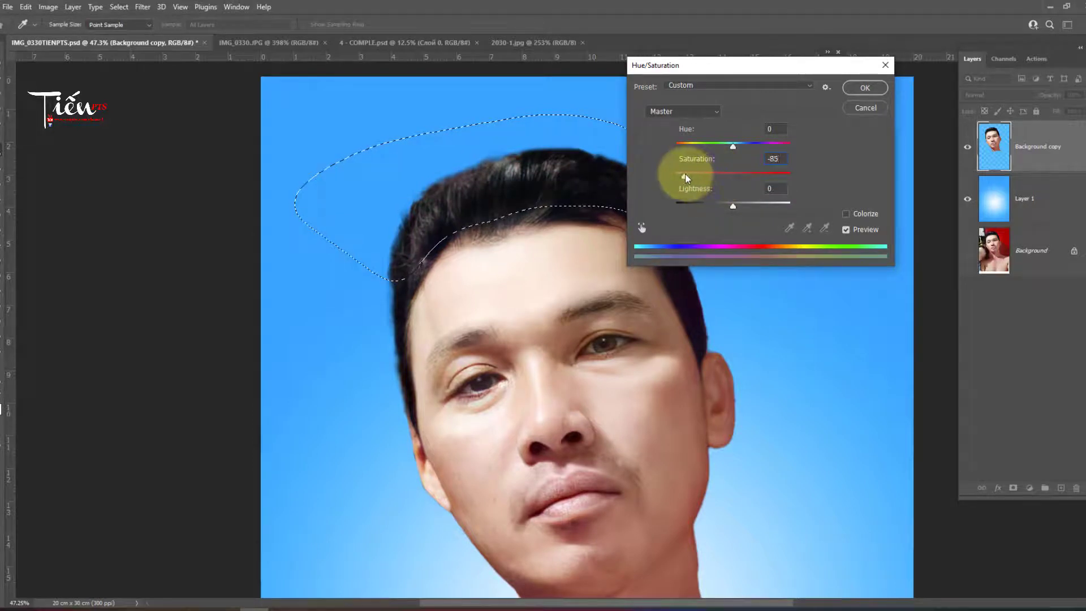
{"action": "key", "text": "Return"}
{"action": "key", "text": "ctrl+l"}
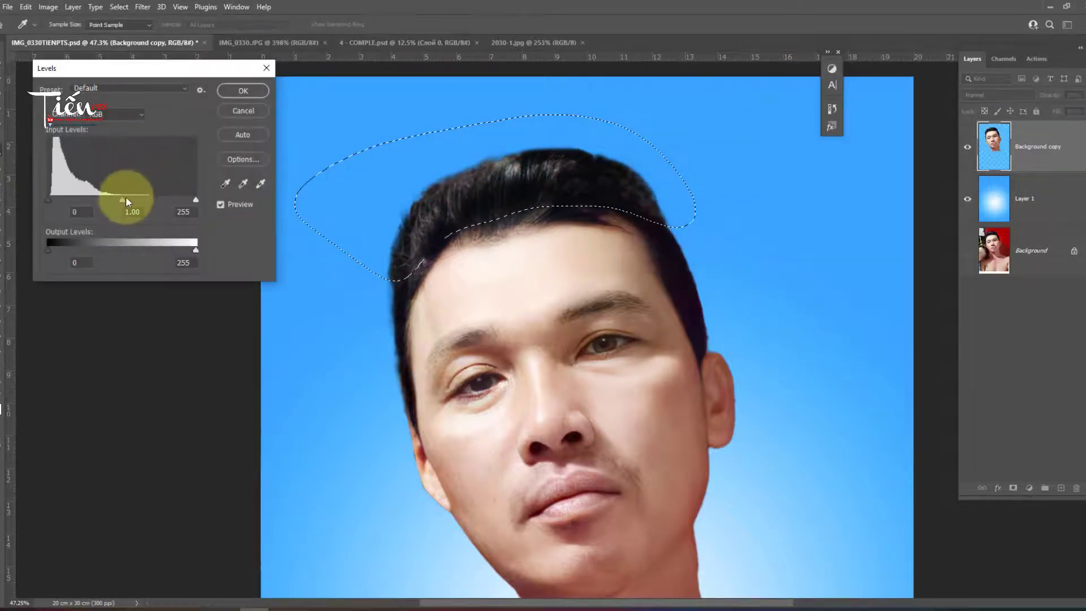
{"action": "left_click_drag", "start_coordinate": [126, 198], "coordinate": [130, 197]}
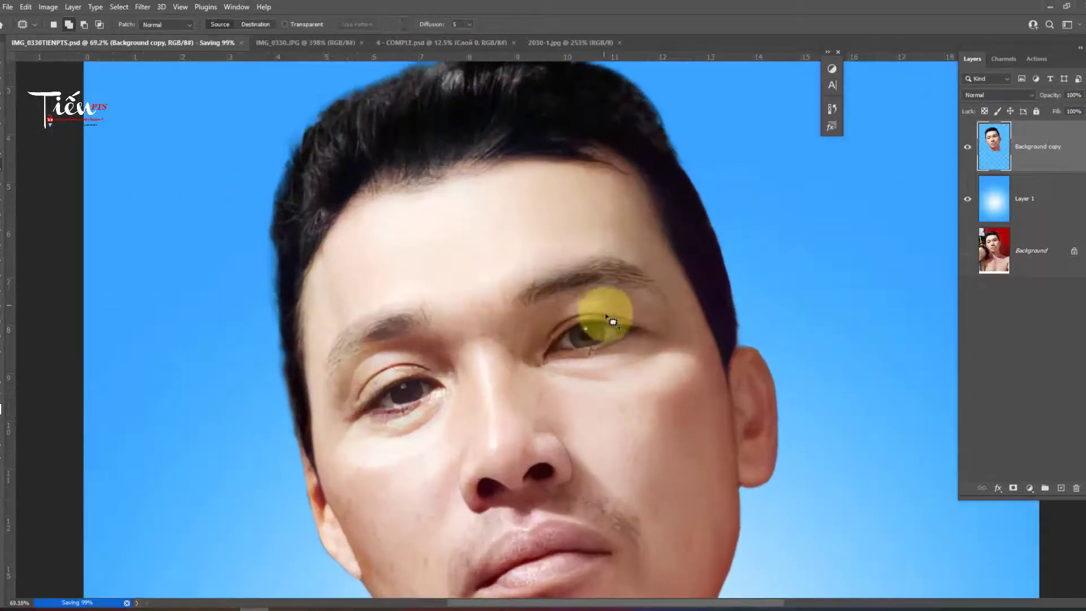
Step: Copy the right eye's feathered upper lid to a new layer, move it over the left eye and lower its opacity to 59%
{"action": "mouse_move", "coordinate": [431, 356]}
{"action": "left_mouse_down"}
{"action": "mouse_move", "coordinate": [516, 262]}
{"action": "mouse_move", "coordinate": [807, 188]}
{"action": "left_mouse_up"}
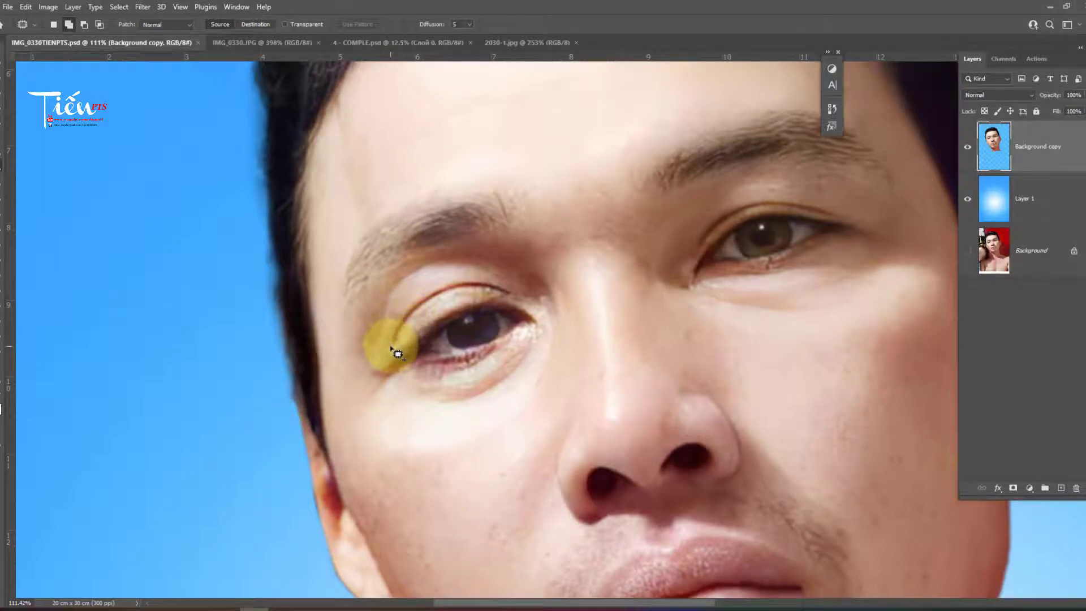
{"action": "mouse_move", "coordinate": [700, 264]}
{"action": "left_mouse_down"}
{"action": "mouse_move", "coordinate": [761, 192]}
{"action": "mouse_move", "coordinate": [700, 252]}
{"action": "left_mouse_up"}
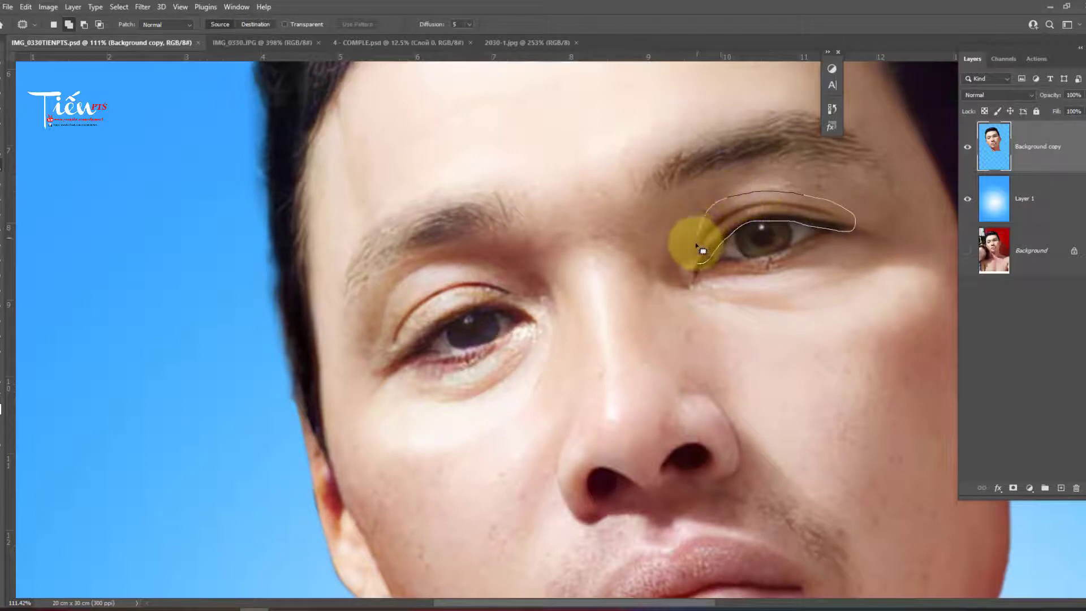
{"action": "key", "text": "shift+F6"}
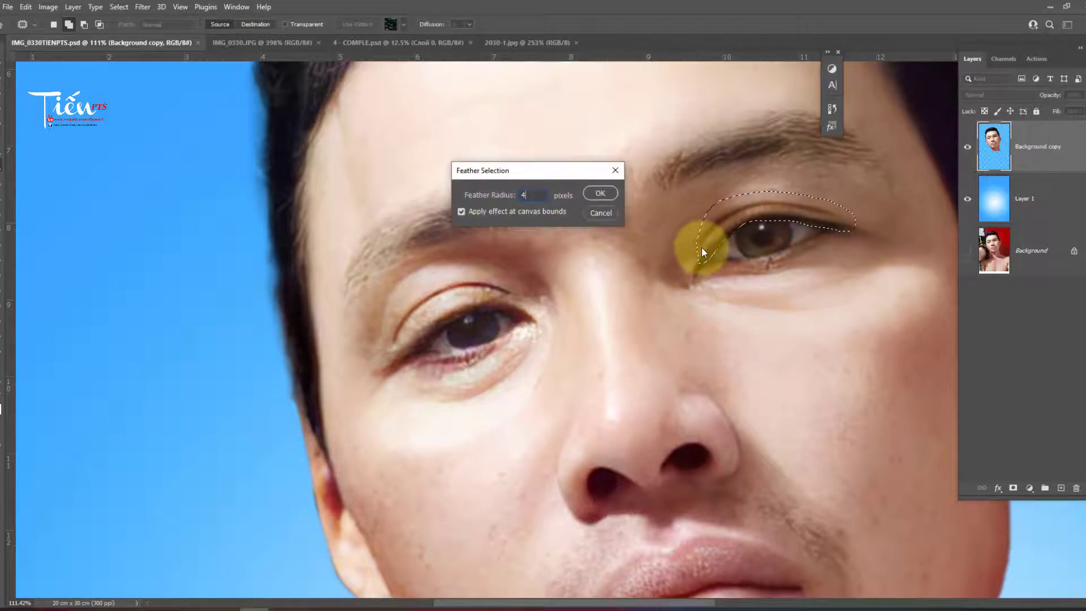
{"action": "key", "text": "Return"}
{"action": "key", "text": "ctrl+j"}
{"action": "key", "text": "v"}
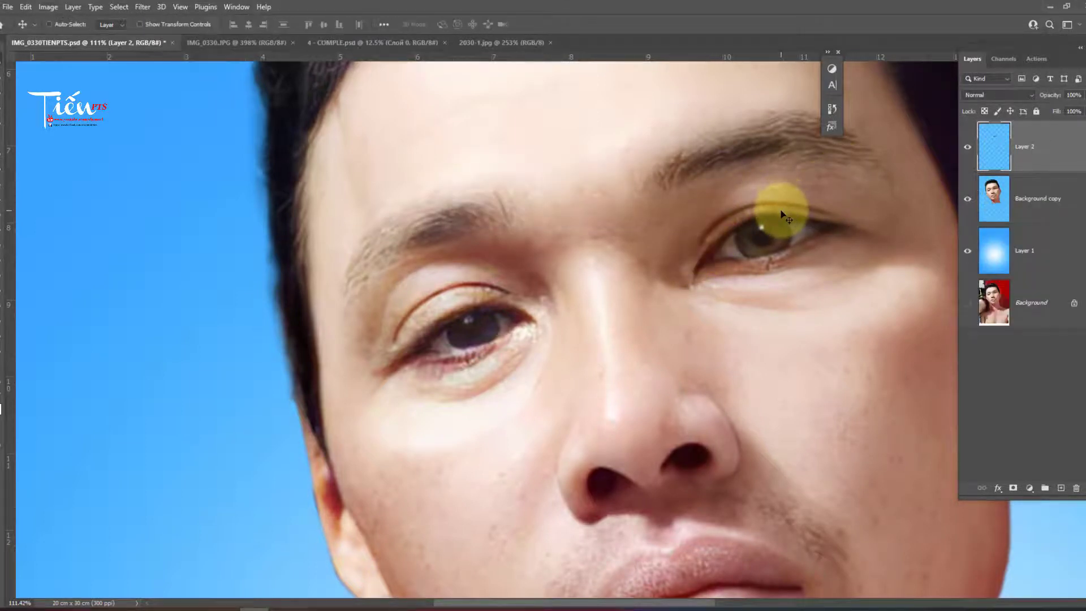
{"action": "left_click_drag", "start_coordinate": [783, 212], "coordinate": [486, 299]}
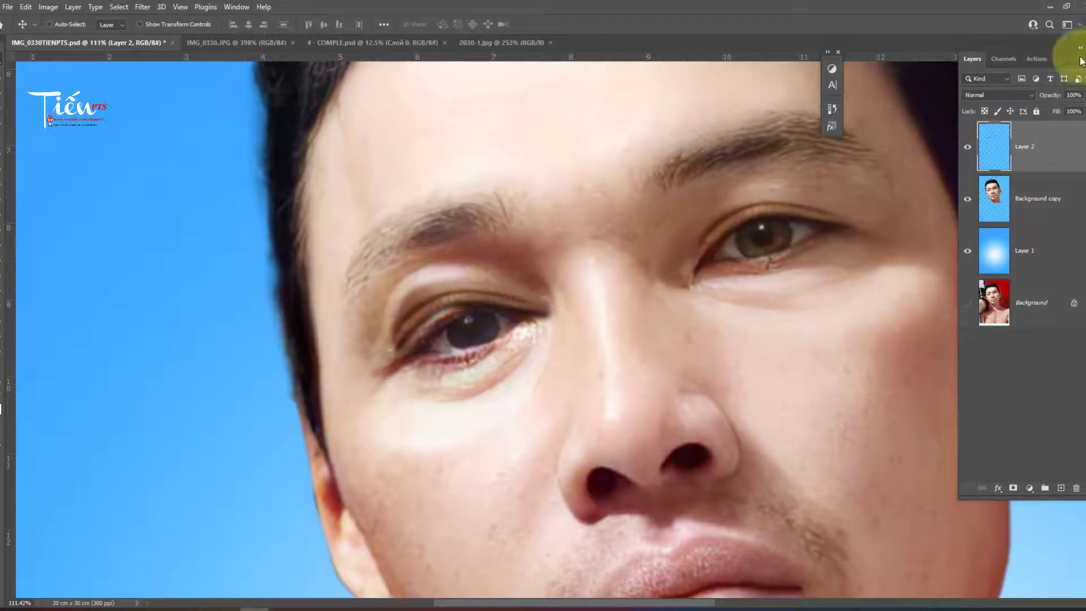
{"action": "left_click_drag", "start_coordinate": [1067, 115], "coordinate": [1061, 111]}
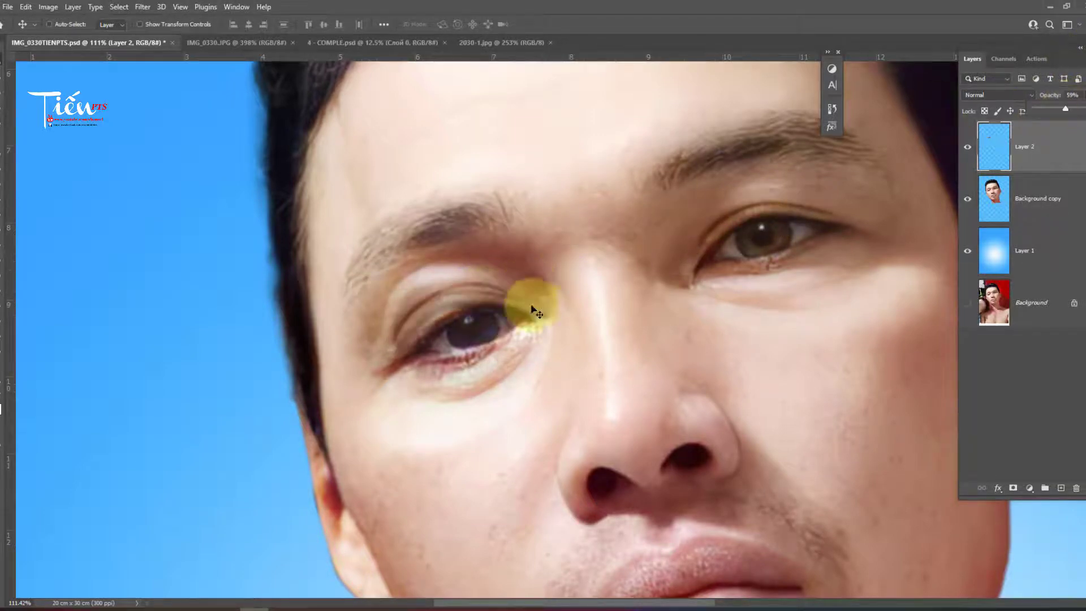
Step: Flip the eyelid copy horizontally and rotate it to match the left eye
{"action": "key", "text": "ctrl+t"}
{"action": "mouse_move", "coordinate": [582, 298]}
{"action": "left_mouse_down"}
{"action": "mouse_move", "coordinate": [580, 285]}
{"action": "mouse_move", "coordinate": [545, 313]}
{"action": "left_mouse_up"}
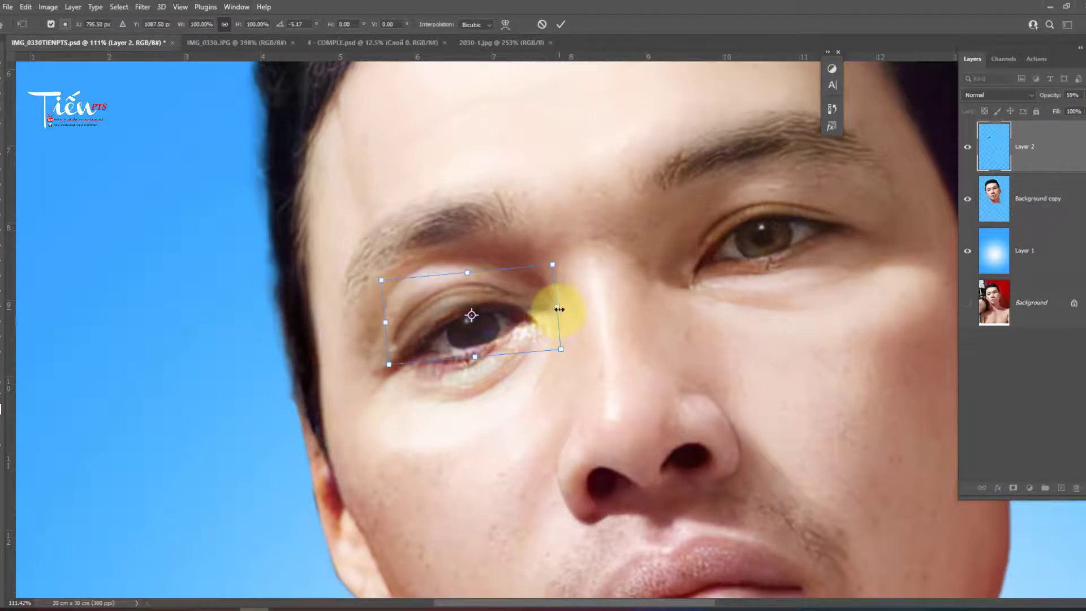
{"action": "right_click", "coordinate": [491, 309]}
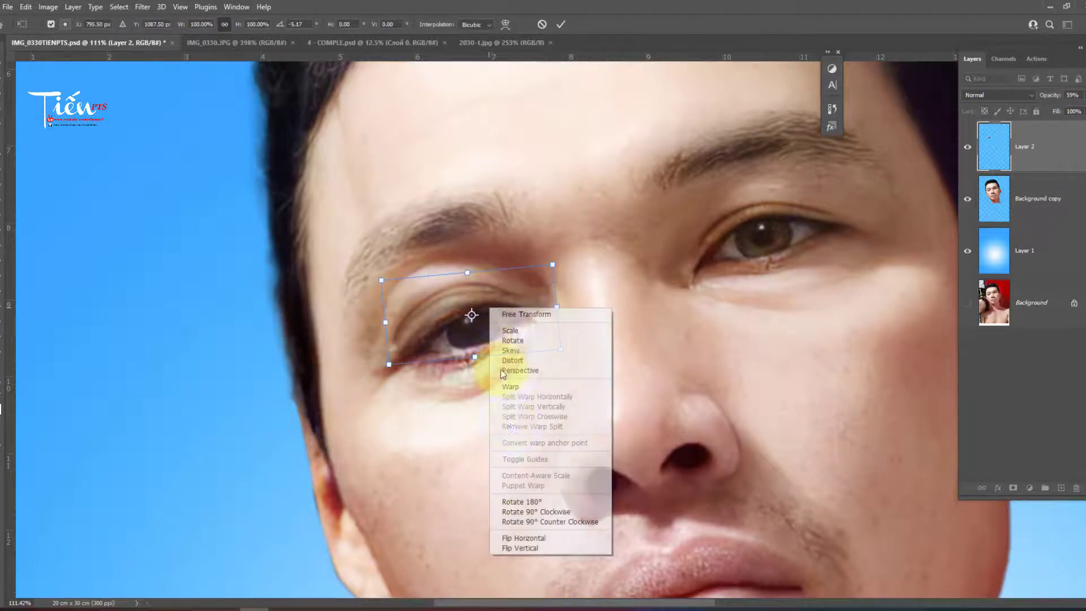
{"action": "left_click", "coordinate": [520, 538]}
{"action": "left_click_drag", "start_coordinate": [558, 291], "coordinate": [510, 300]}
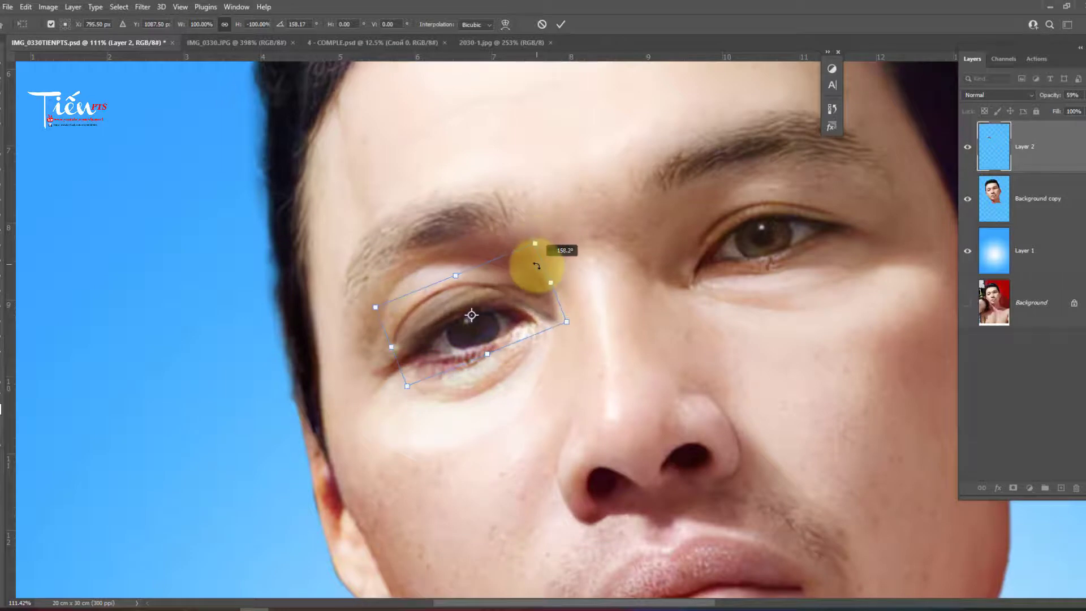
{"action": "mouse_move", "coordinate": [601, 294]}
{"action": "left_mouse_down"}
{"action": "mouse_move", "coordinate": [586, 285]}
{"action": "mouse_move", "coordinate": [533, 304]}
{"action": "left_mouse_up"}
{"action": "key", "text": "Return"}
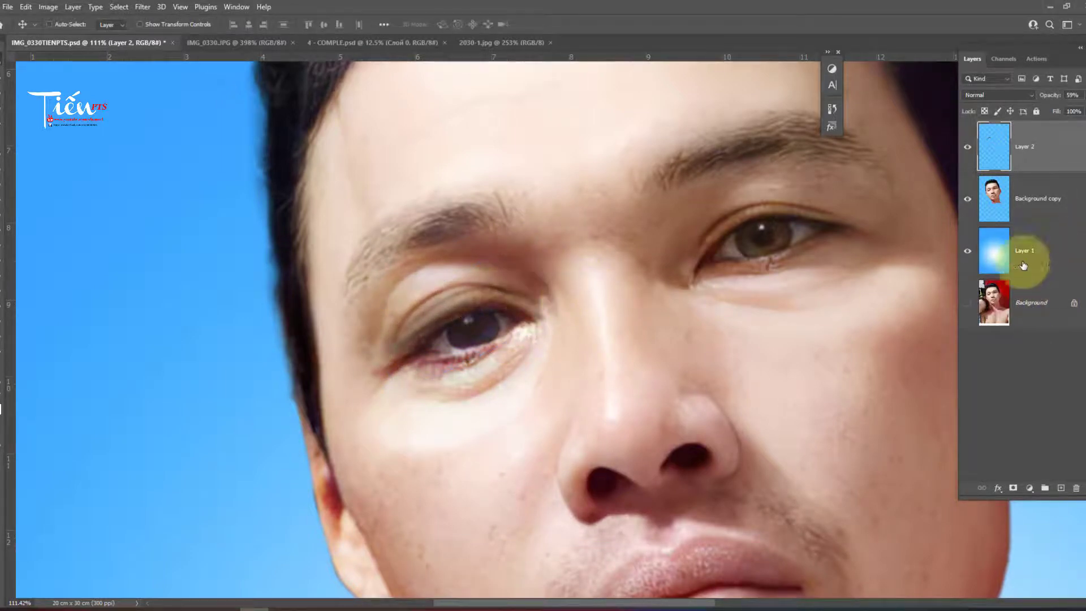
Step: On the head layer, clone over the skin beside the left eye's inner corner
{"action": "left_click", "coordinate": [1030, 198]}
{"action": "key", "text": "s"}
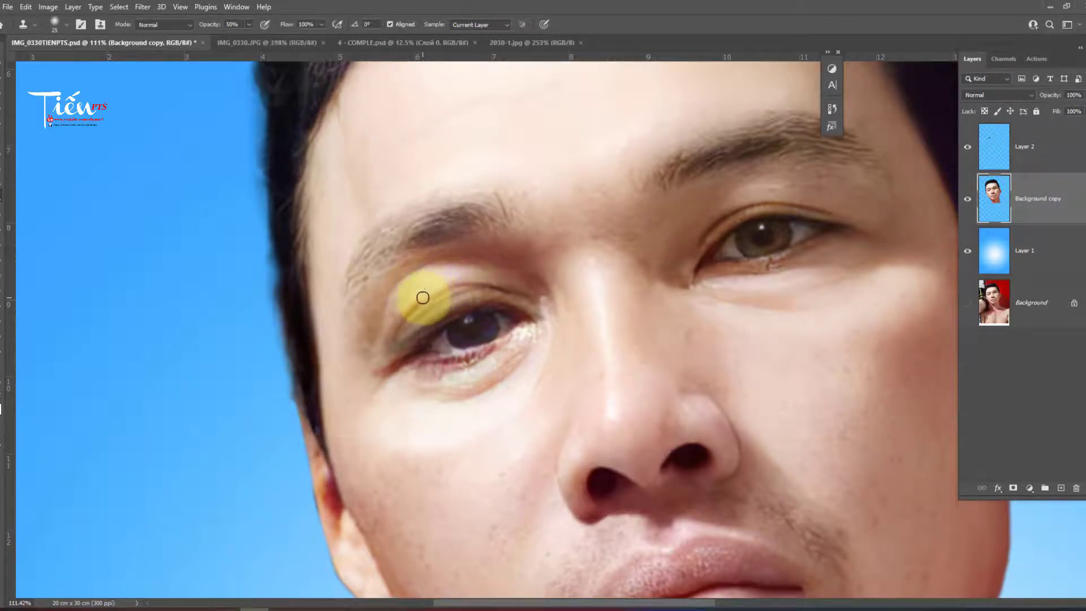
{"action": "mouse_move", "coordinate": [401, 316]}
{"action": "left_mouse_down"}
{"action": "mouse_move", "coordinate": [412, 294]}
{"action": "mouse_move", "coordinate": [514, 279]}
{"action": "mouse_move", "coordinate": [451, 274]}
{"action": "mouse_move", "coordinate": [407, 308]}
{"action": "left_mouse_up"}
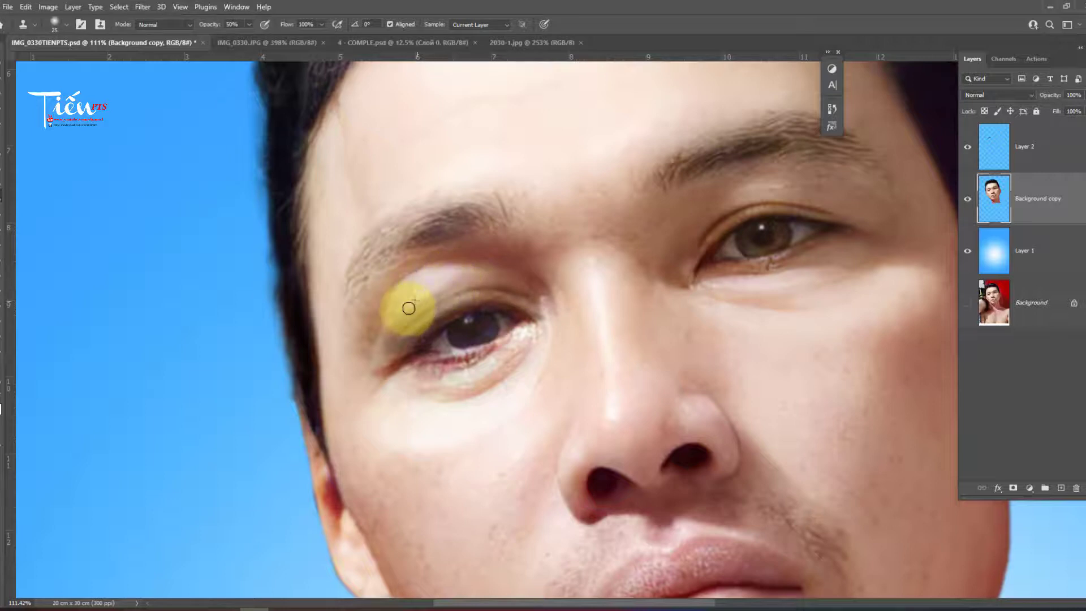
Step: Warp the eyelid copy layer to fit around the left eye, then bring up Curves
{"action": "key", "text": "v"}
{"action": "right_click", "coordinate": [447, 311]}
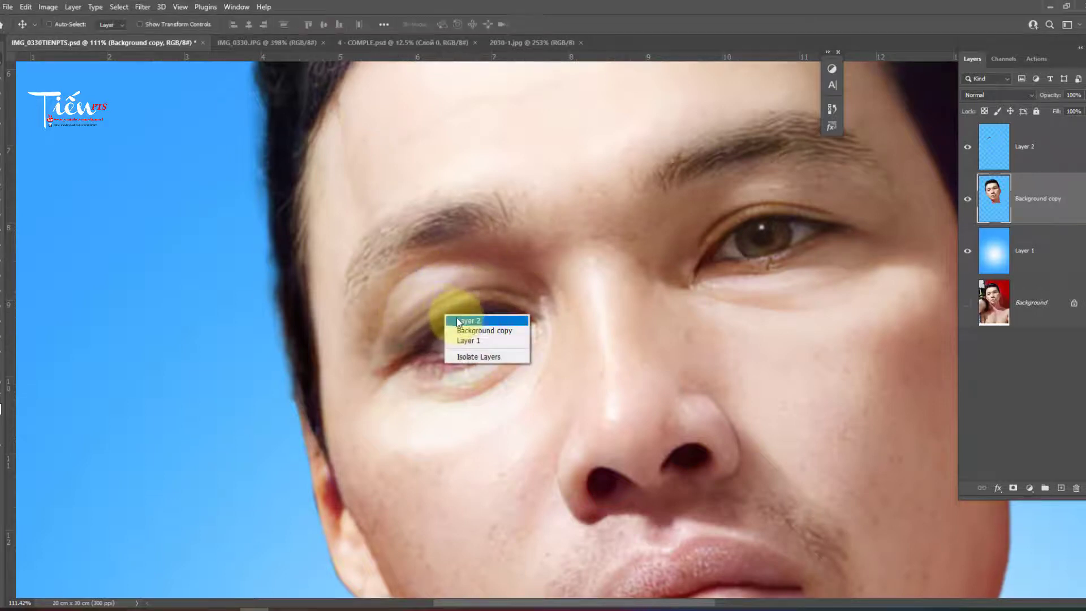
{"action": "left_click", "coordinate": [461, 315]}
{"action": "key", "text": "ctrl+t"}
{"action": "right_click", "coordinate": [395, 334]}
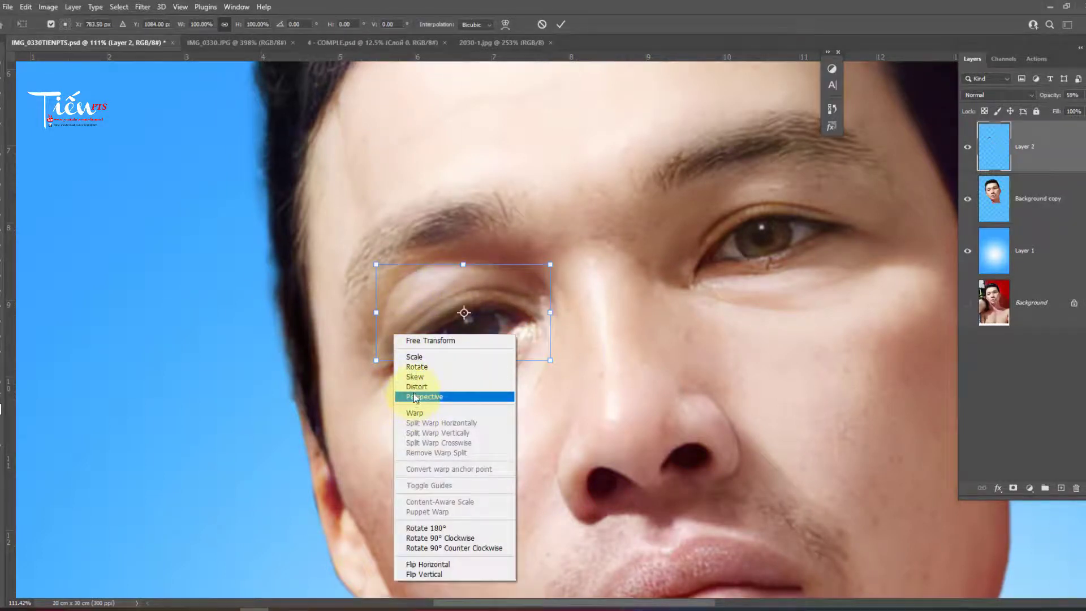
{"action": "left_click", "coordinate": [416, 413]}
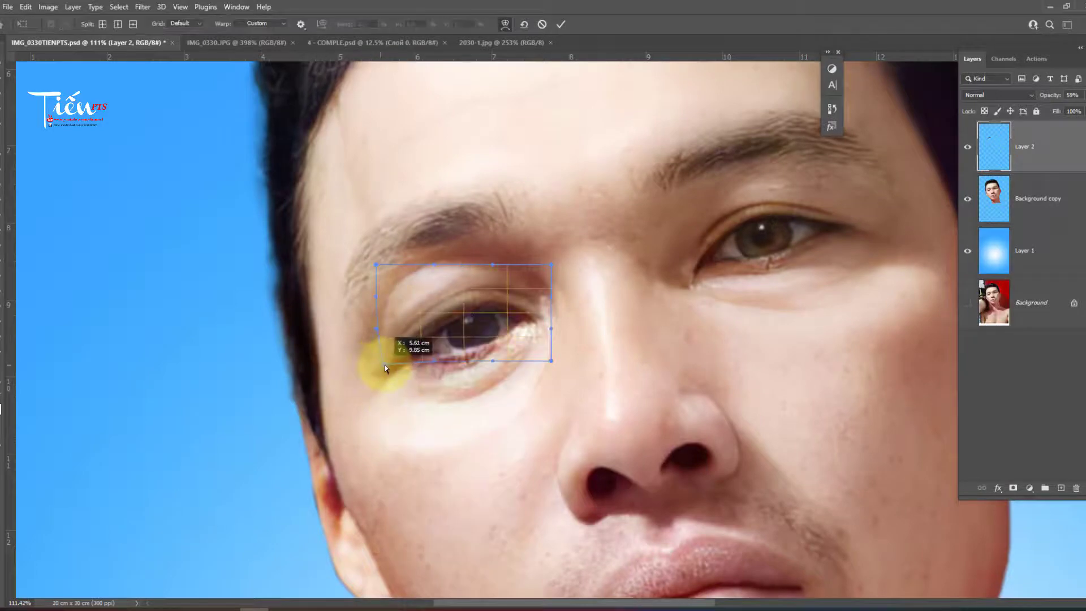
{"action": "left_click_drag", "start_coordinate": [385, 367], "coordinate": [411, 351]}
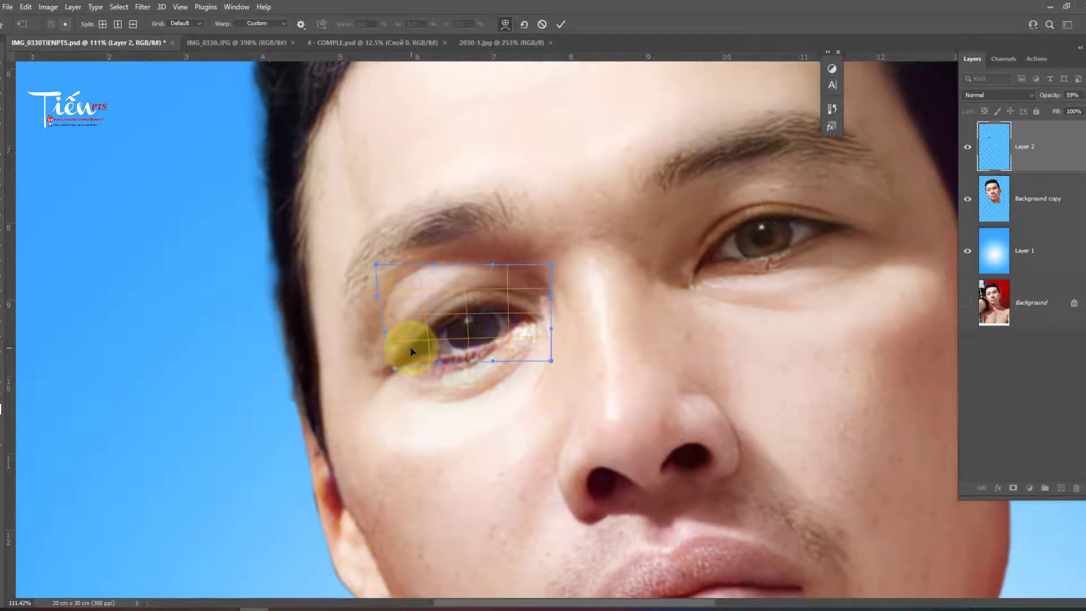
{"action": "left_click_drag", "start_coordinate": [553, 326], "coordinate": [500, 294]}
{"action": "key", "text": "Return"}
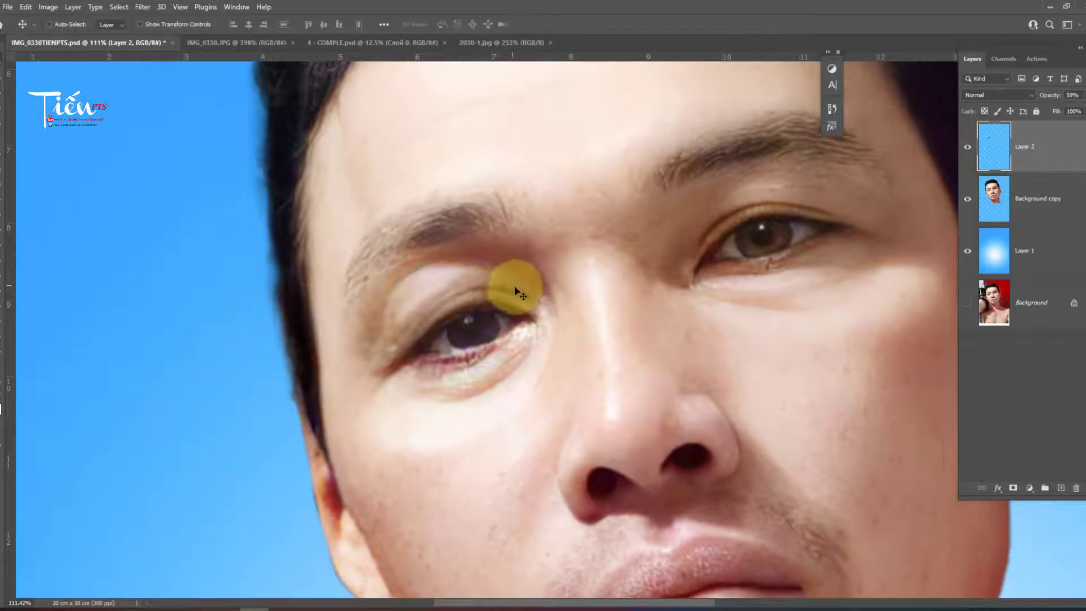
{"action": "key", "text": "ctrl+m"}
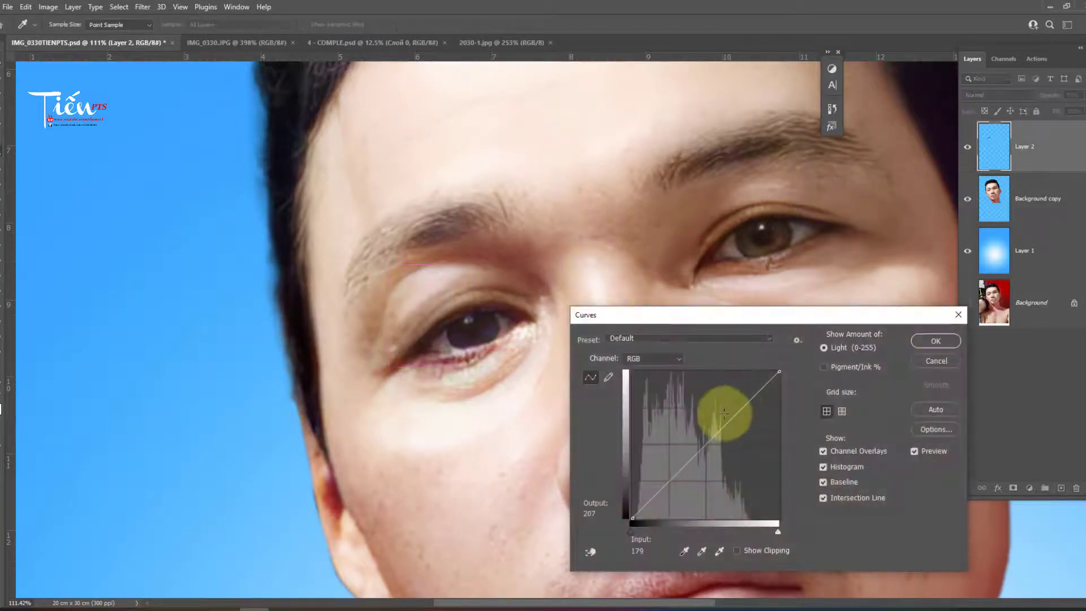
Step: Brighten the eyelid patch by raising the Curves midpoint
{"action": "left_click_drag", "start_coordinate": [710, 434], "coordinate": [704, 432]}
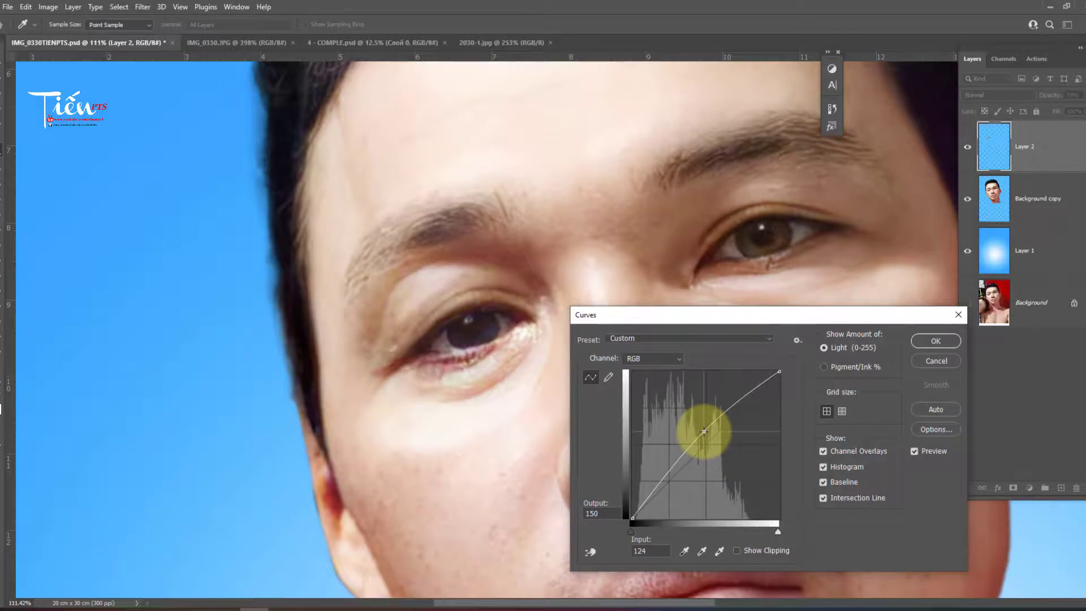
{"action": "key", "text": "Return"}
{"action": "scroll", "coordinate": [461, 283], "scroll_direction": "down", "scroll_amount": 1}
Step: Remove the eyelid patch layer (Layer 2), leaving three layers
{"action": "key", "text": "e"}
{"action": "scroll", "coordinate": [463, 278], "scroll_direction": "down", "scroll_amount": 3}
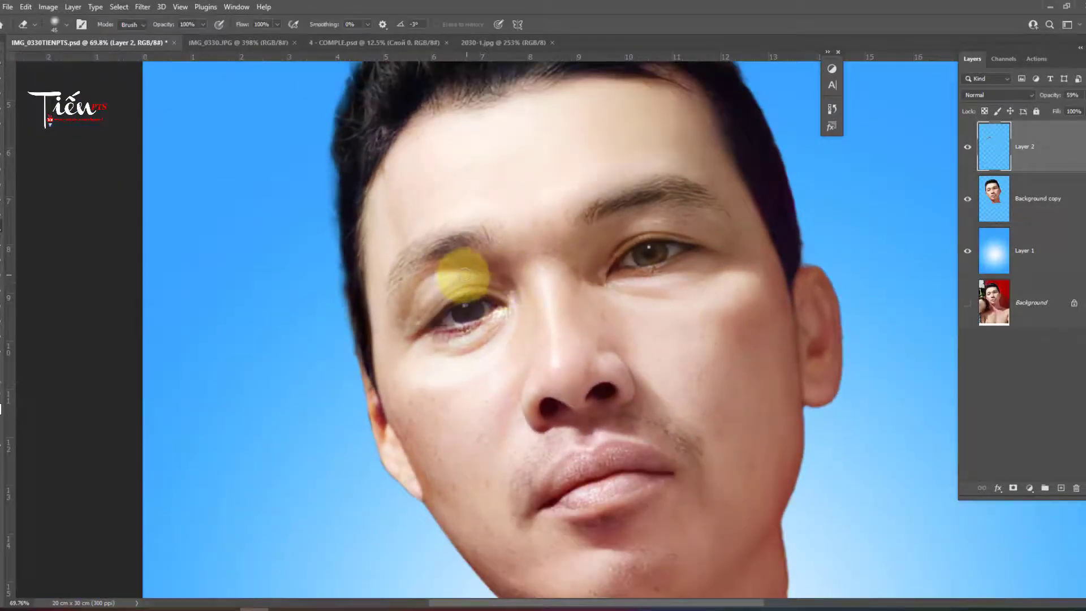
{"action": "scroll", "coordinate": [904, 214], "scroll_direction": "down", "scroll_amount": 2}
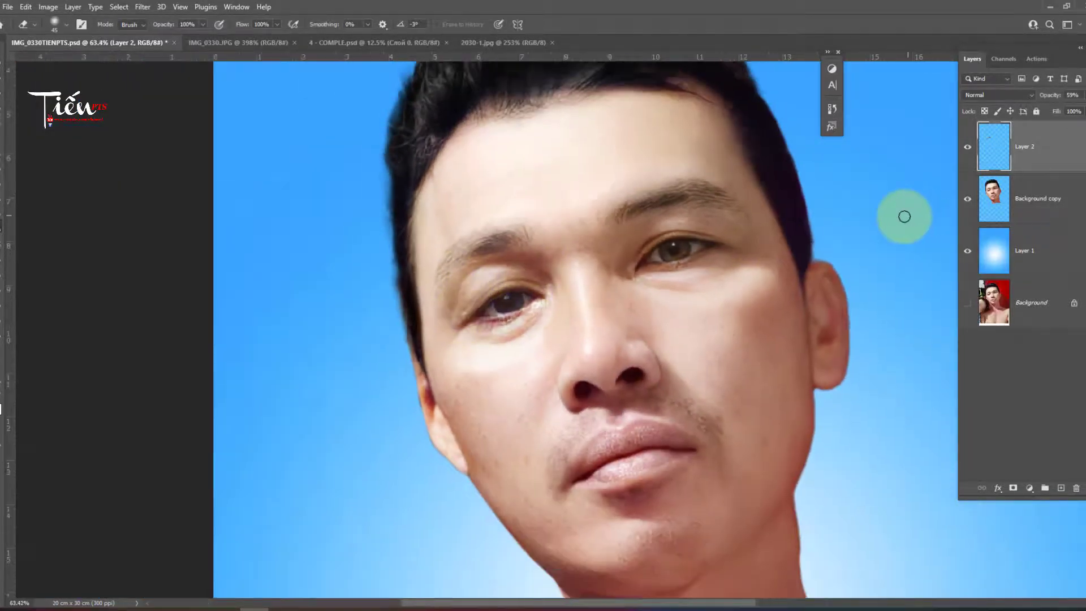
{"action": "scroll", "coordinate": [607, 224], "scroll_direction": "down", "scroll_amount": 2}
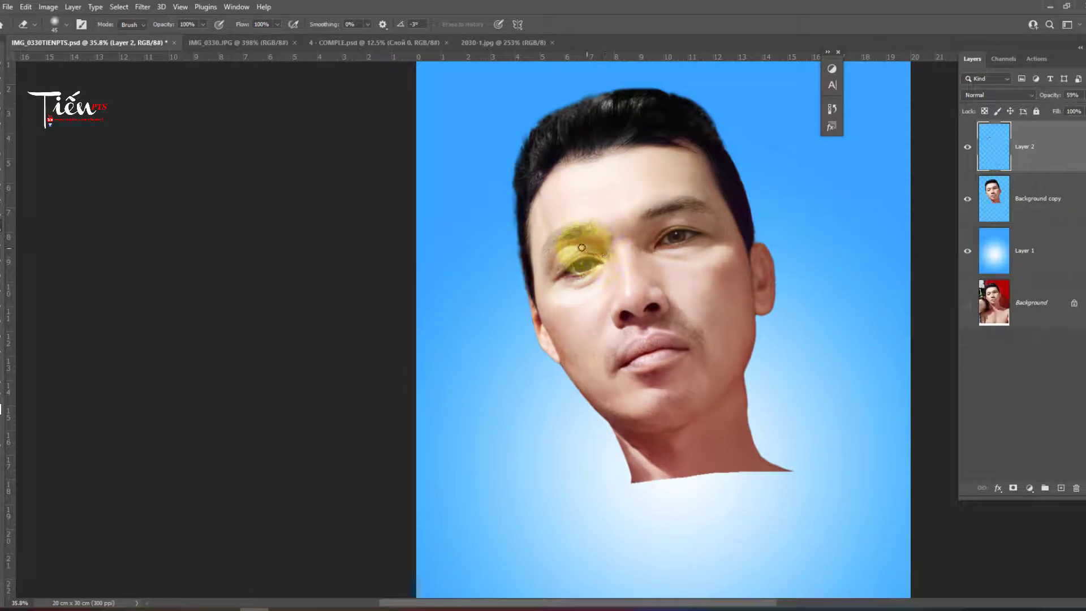
{"action": "scroll", "coordinate": [667, 272], "scroll_direction": "down", "scroll_amount": 1}
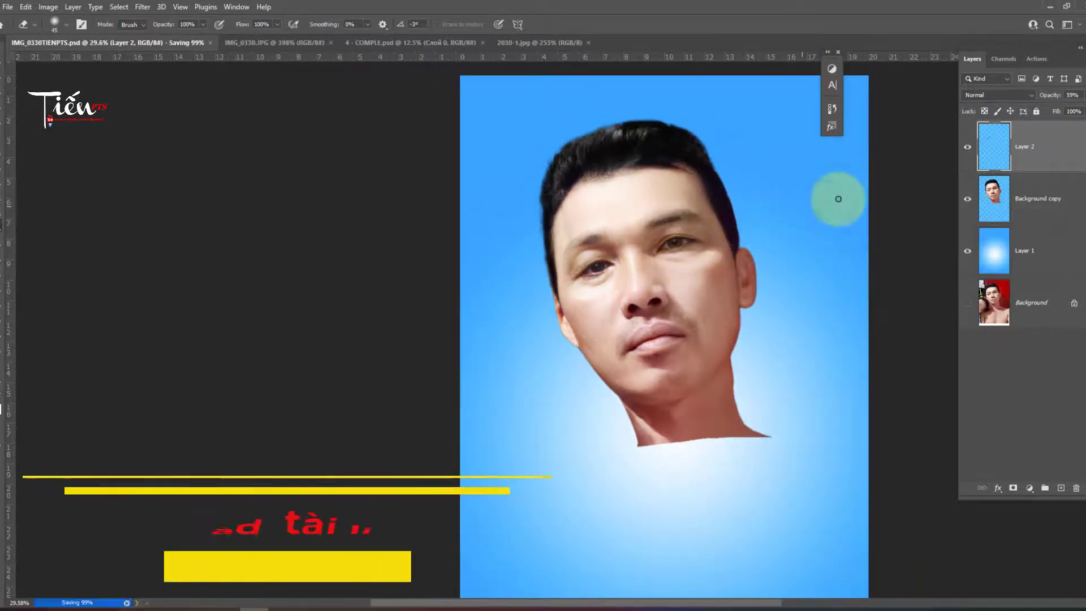
{"action": "key", "text": "Delete"}
{"action": "scroll", "coordinate": [690, 230], "scroll_direction": "down", "scroll_amount": 1}
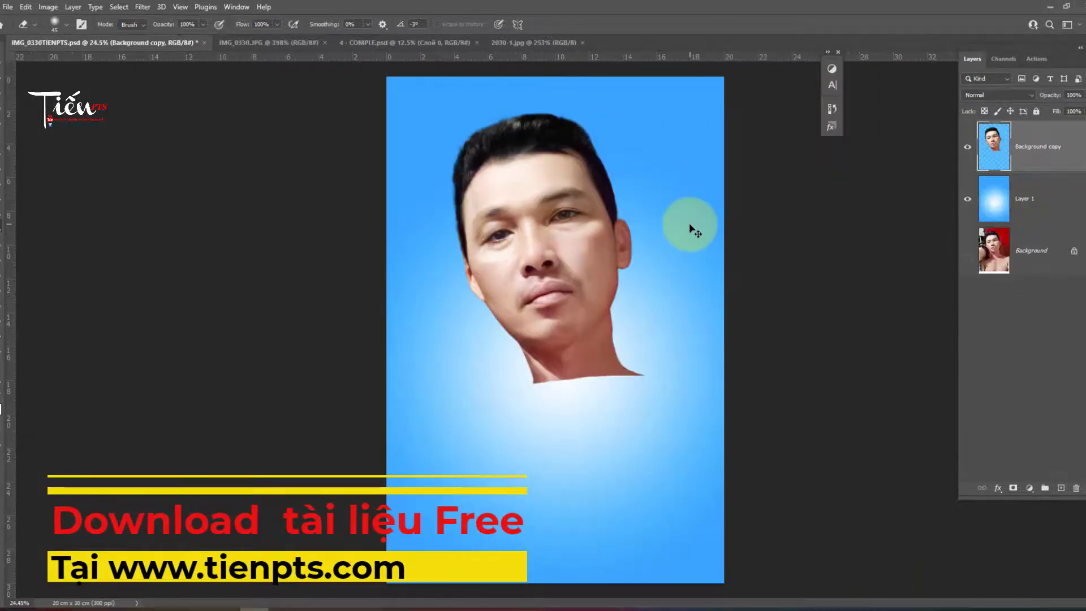
{"action": "scroll", "coordinate": [479, 176], "scroll_direction": "up", "scroll_amount": 2}
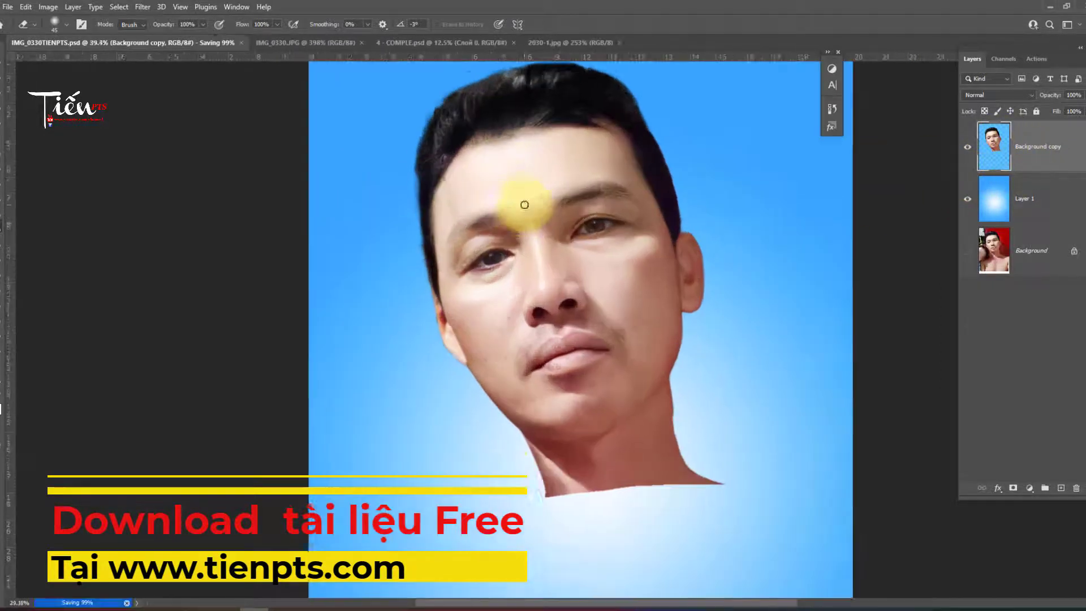
{"action": "scroll", "coordinate": [453, 209], "scroll_direction": "up", "scroll_amount": 1}
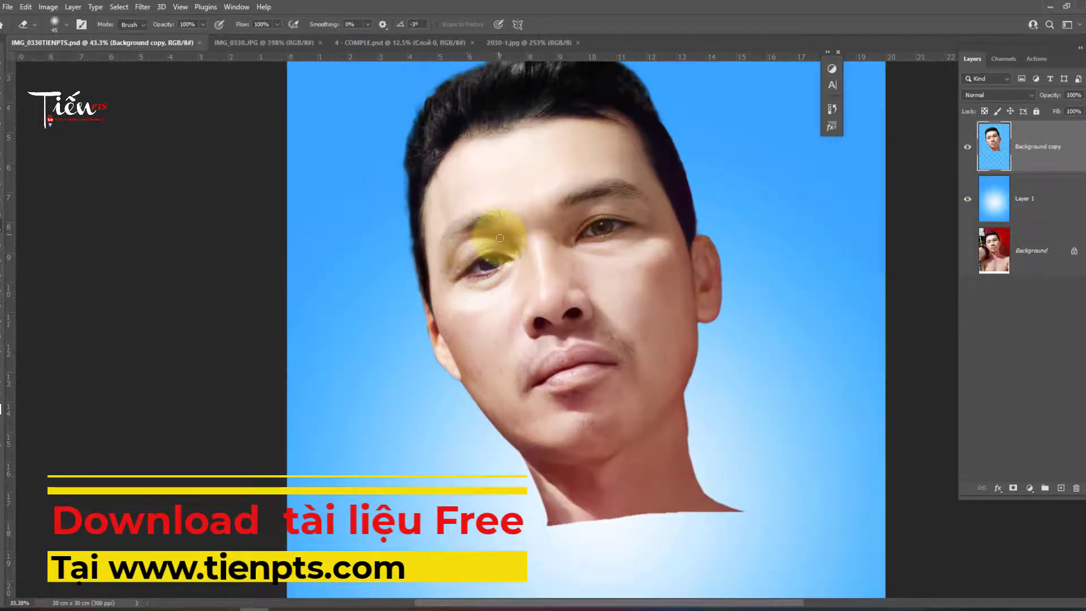
{"action": "scroll", "coordinate": [492, 240], "scroll_direction": "down", "scroll_amount": 2}
{"action": "scroll", "coordinate": [660, 209], "scroll_direction": "down", "scroll_amount": 1}
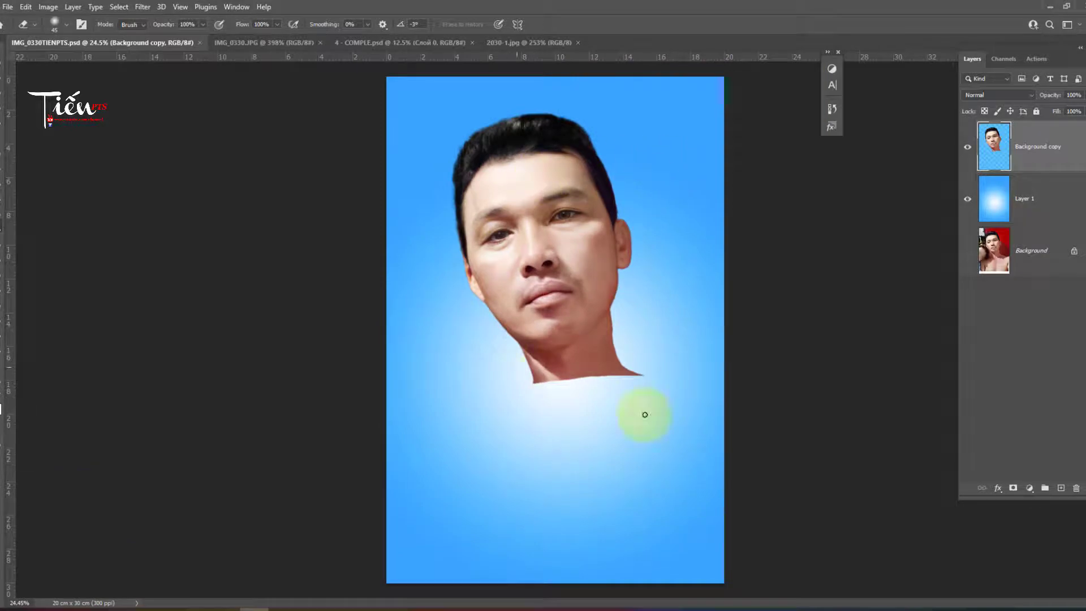
{"action": "scroll", "coordinate": [560, 396], "scroll_direction": "down", "scroll_amount": 1}
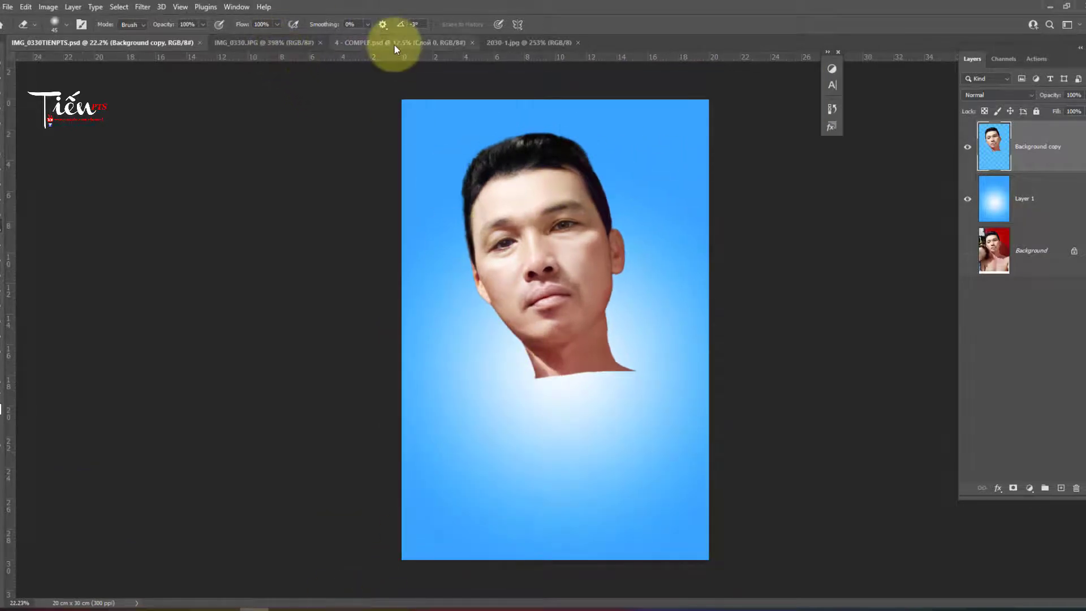
Step: Drag the blue suit layer from a floated COMPLE.psd window onto the portrait
{"action": "left_click_drag", "start_coordinate": [394, 43], "coordinate": [371, 136]}
{"action": "key", "text": "ctrl+minus"}
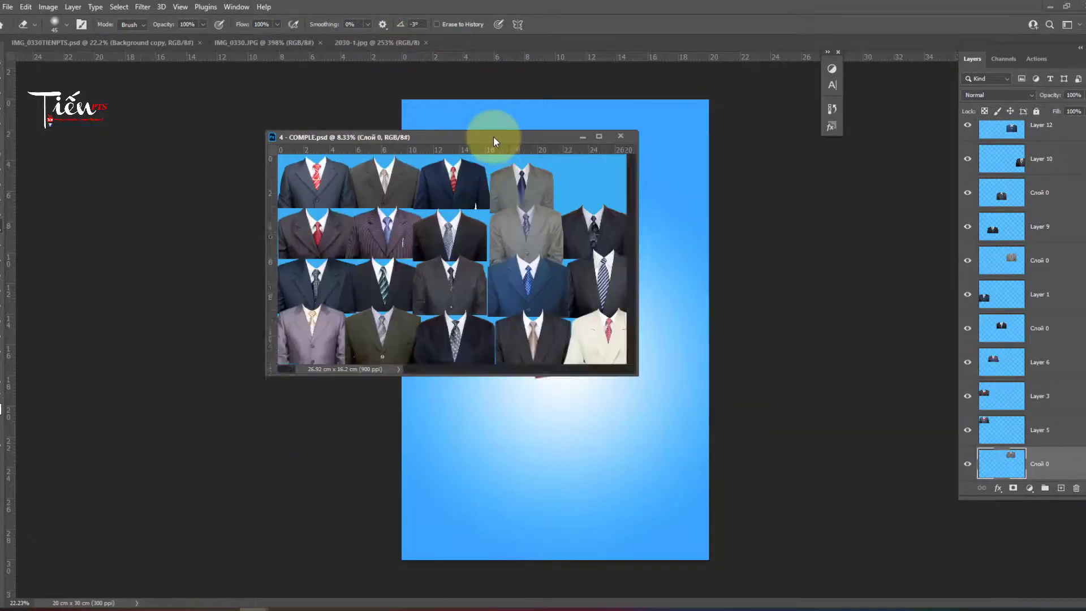
{"action": "left_click_drag", "start_coordinate": [504, 135], "coordinate": [243, 84]}
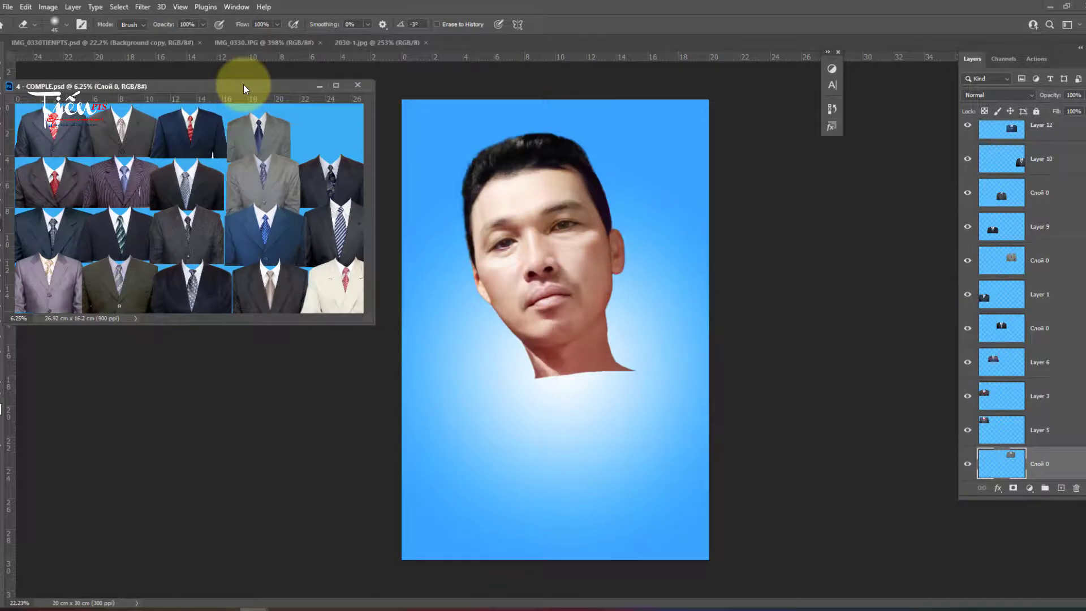
{"action": "key", "text": "v"}
{"action": "right_click", "coordinate": [277, 243]}
{"action": "left_click", "coordinate": [299, 252]}
{"action": "mouse_move", "coordinate": [270, 260]}
{"action": "left_mouse_down"}
{"action": "mouse_move", "coordinate": [257, 274]}
{"action": "mouse_move", "coordinate": [614, 436]}
{"action": "mouse_move", "coordinate": [578, 471]}
{"action": "left_mouse_up"}
Step: Enlarge and slightly tilt the suit so it sits under the man's neck
{"action": "key", "text": "ctrl+t"}
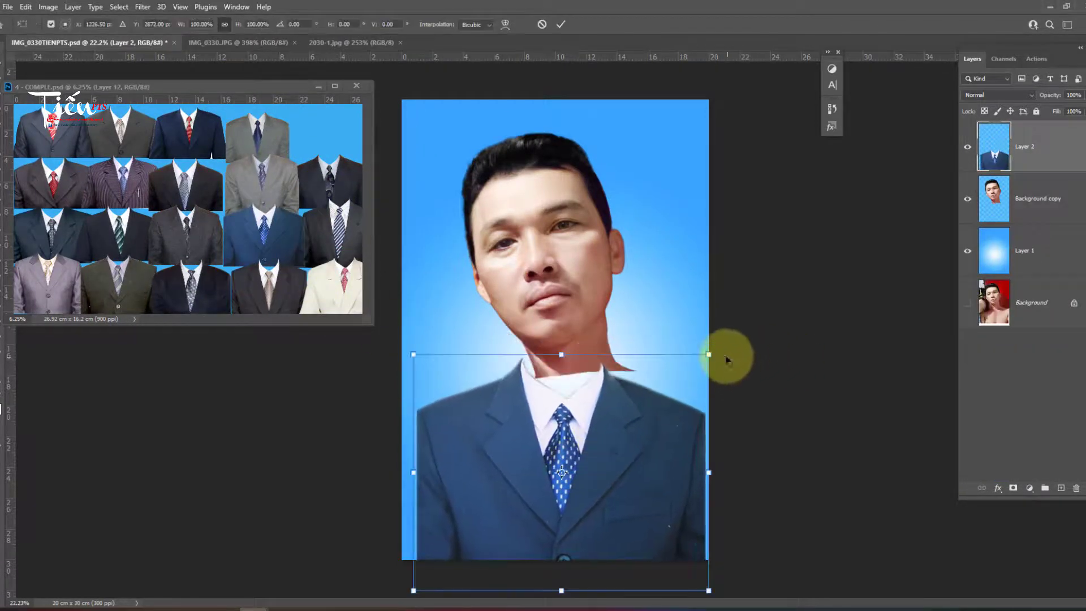
{"action": "left_click_drag", "start_coordinate": [709, 351], "coordinate": [726, 334]}
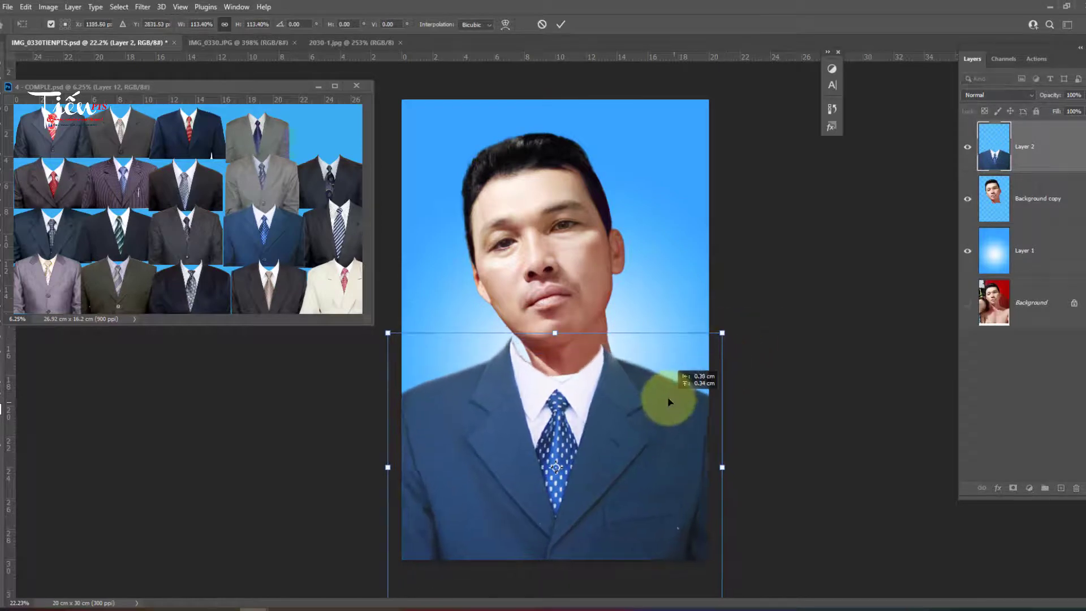
{"action": "left_click_drag", "start_coordinate": [673, 391], "coordinate": [681, 390]}
{"action": "left_click_drag", "start_coordinate": [818, 360], "coordinate": [669, 419]}
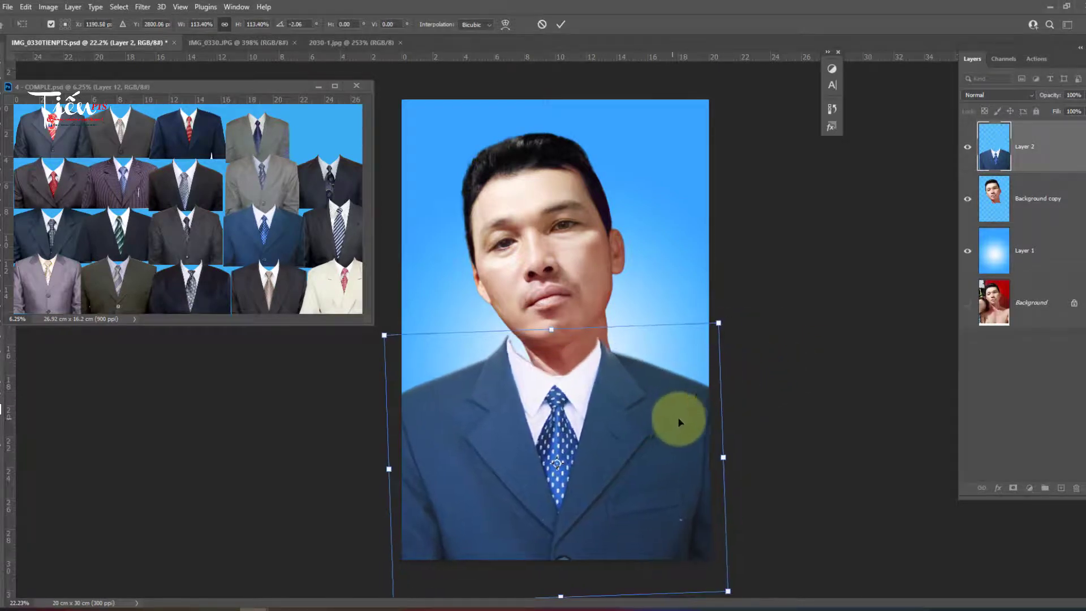
{"action": "key", "text": "Return"}
{"action": "left_click_drag", "start_coordinate": [643, 382], "coordinate": [643, 398]}
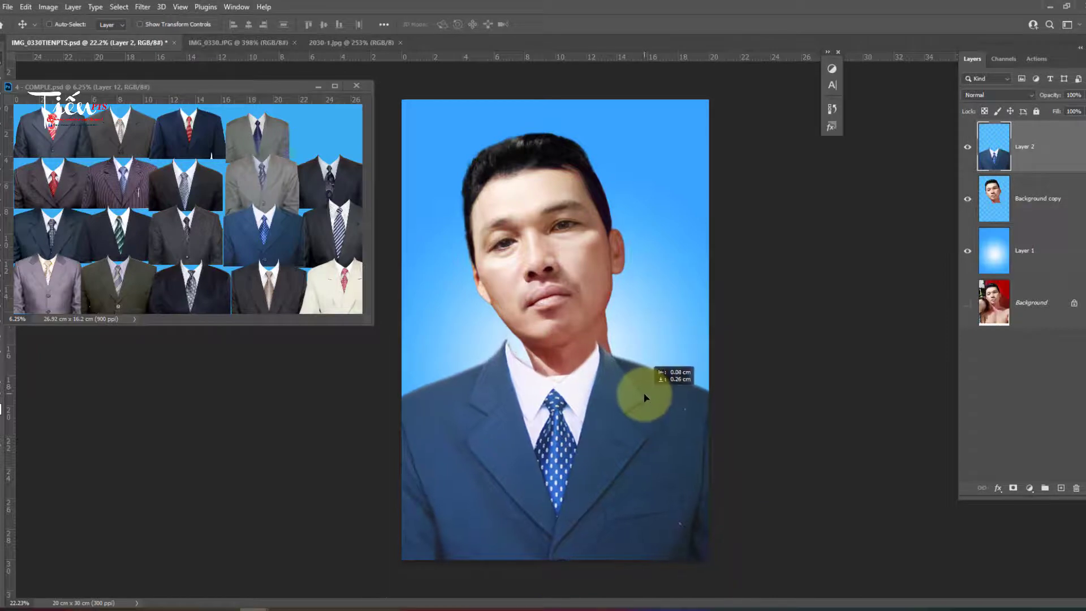
{"action": "left_click_drag", "start_coordinate": [277, 156], "coordinate": [566, 289]}
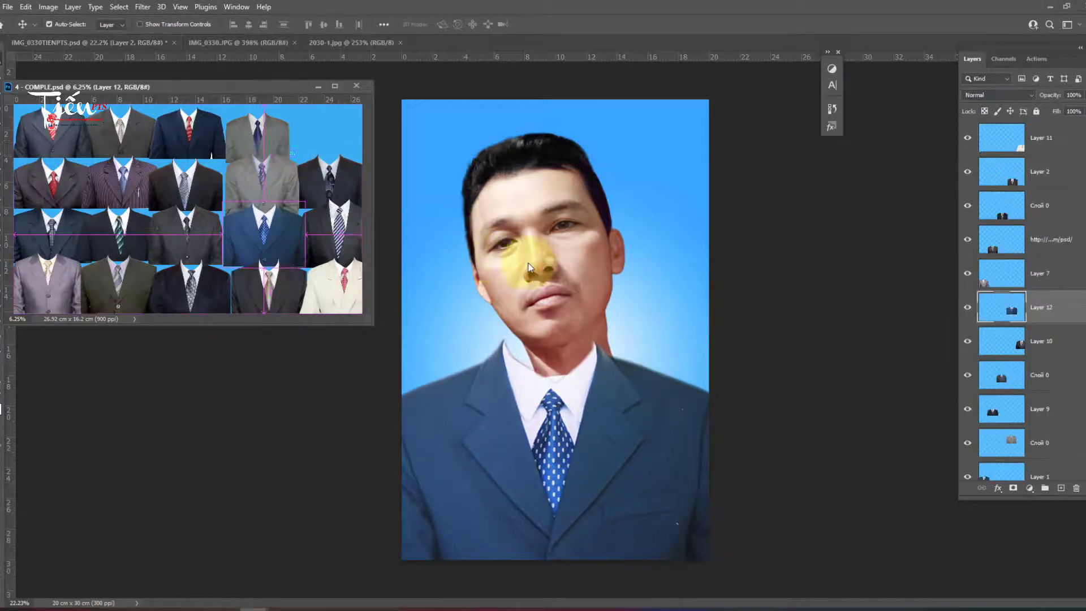
Step: Rotate the face layer toward upright and move it down onto the suit
{"action": "left_click", "coordinate": [574, 292]}
{"action": "key", "text": "ctrl+t"}
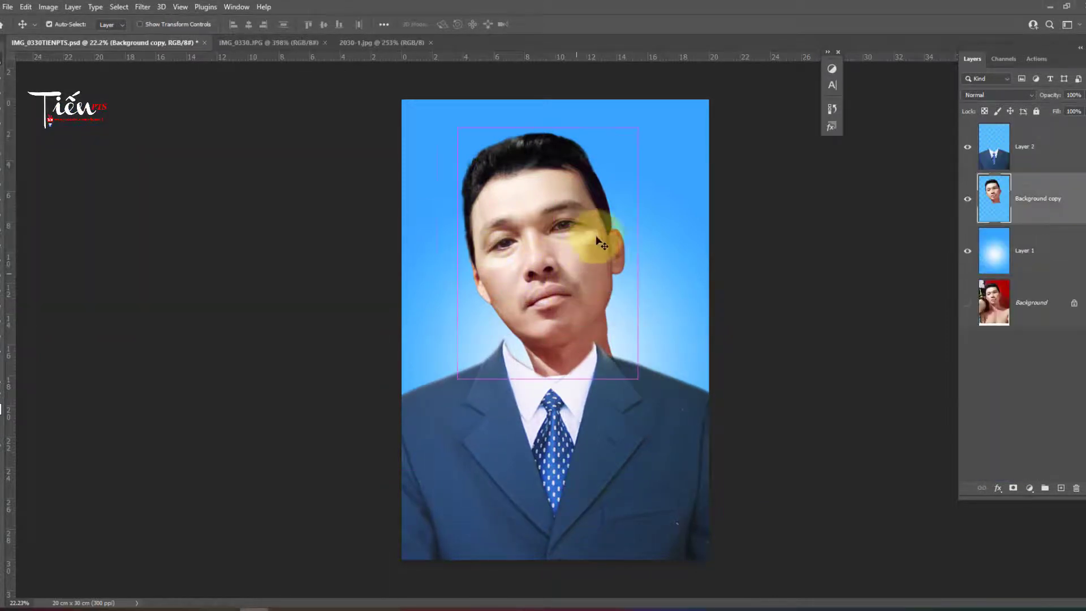
{"action": "mouse_move", "coordinate": [654, 164]}
{"action": "left_mouse_down"}
{"action": "mouse_move", "coordinate": [655, 130]}
{"action": "mouse_move", "coordinate": [656, 149]}
{"action": "left_mouse_up"}
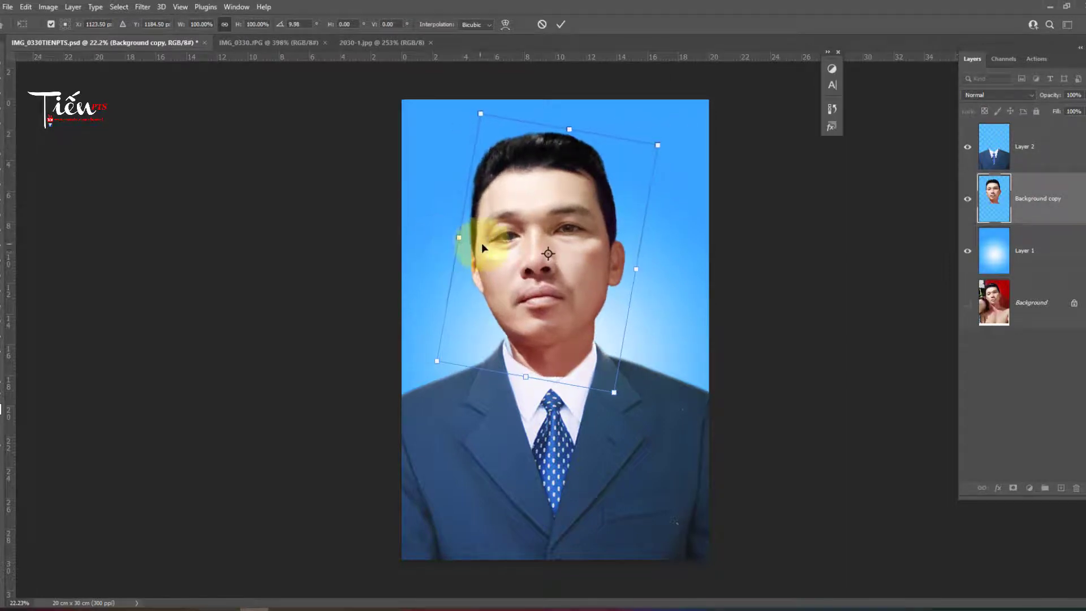
{"action": "left_click_drag", "start_coordinate": [509, 260], "coordinate": [510, 266]}
{"action": "left_click_drag", "start_coordinate": [605, 113], "coordinate": [648, 237]}
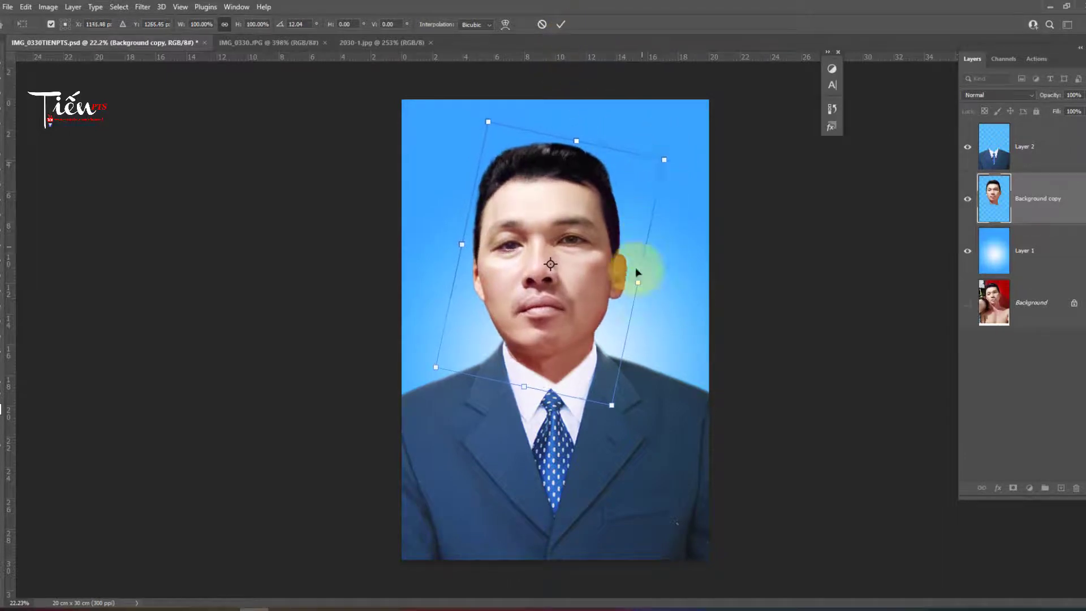
{"action": "key", "text": "Return"}
Step: Widen the suit layer slightly
{"action": "left_click", "coordinate": [622, 438], "text": "ctrl"}
{"action": "key", "text": "ctrl+t"}
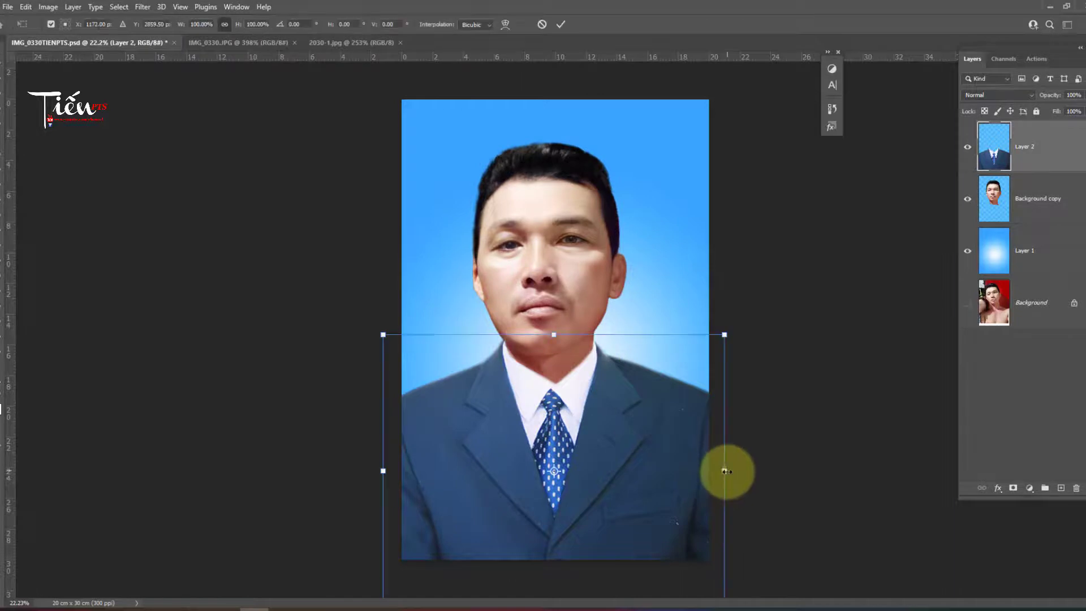
{"action": "left_click_drag", "start_coordinate": [725, 472], "coordinate": [729, 472]}
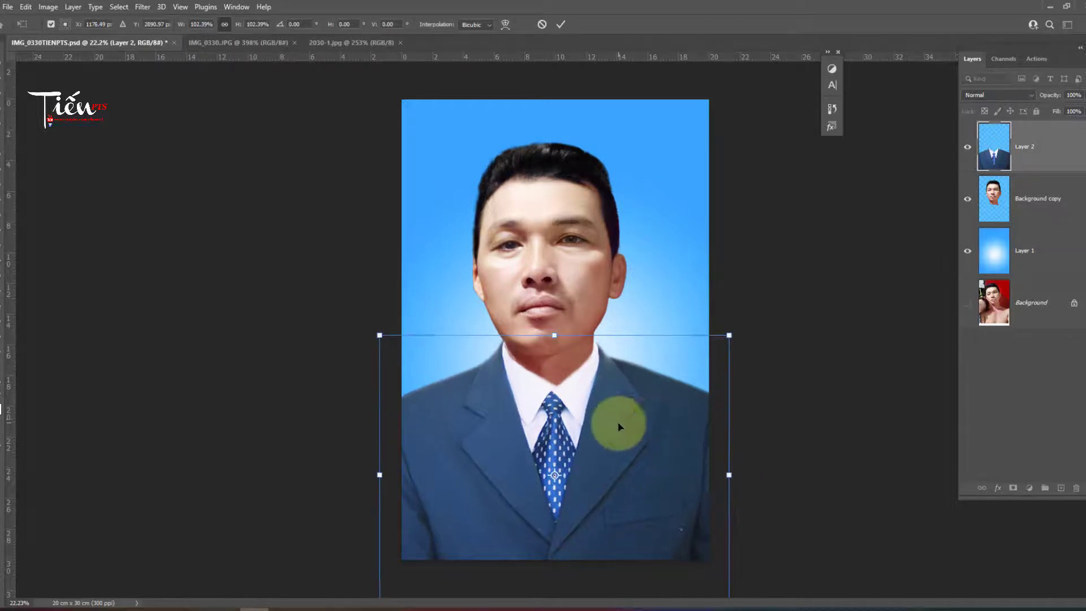
{"action": "key", "text": "Return"}
Step: Level the face slightly, nudge it right, save, and fine-tune its position on the neck
{"action": "left_click", "coordinate": [618, 273], "text": "ctrl"}
{"action": "key", "text": "ctrl+t"}
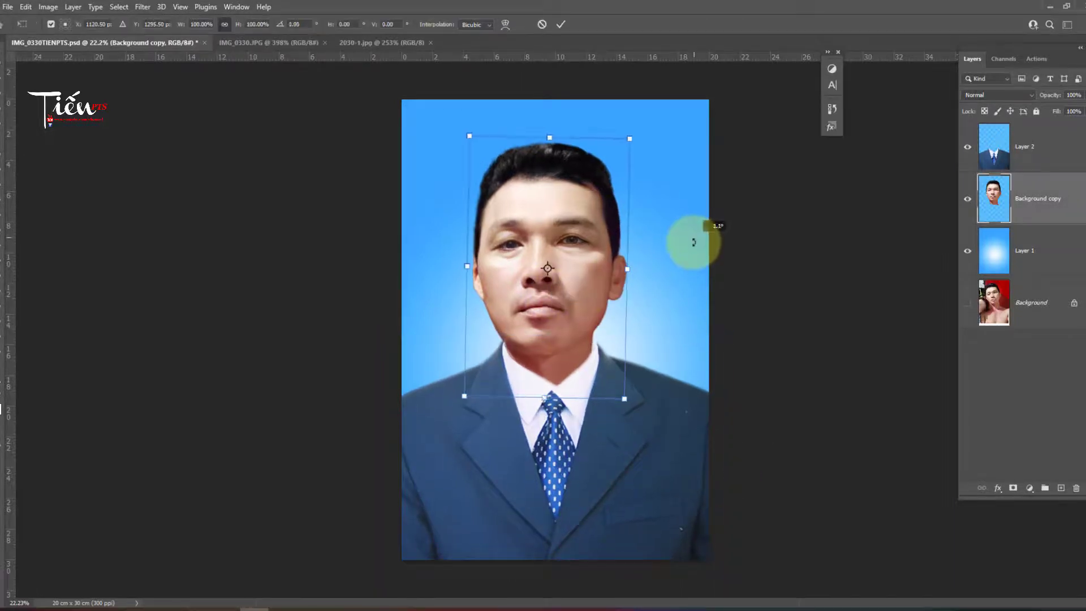
{"action": "left_click_drag", "start_coordinate": [696, 238], "coordinate": [690, 244]}
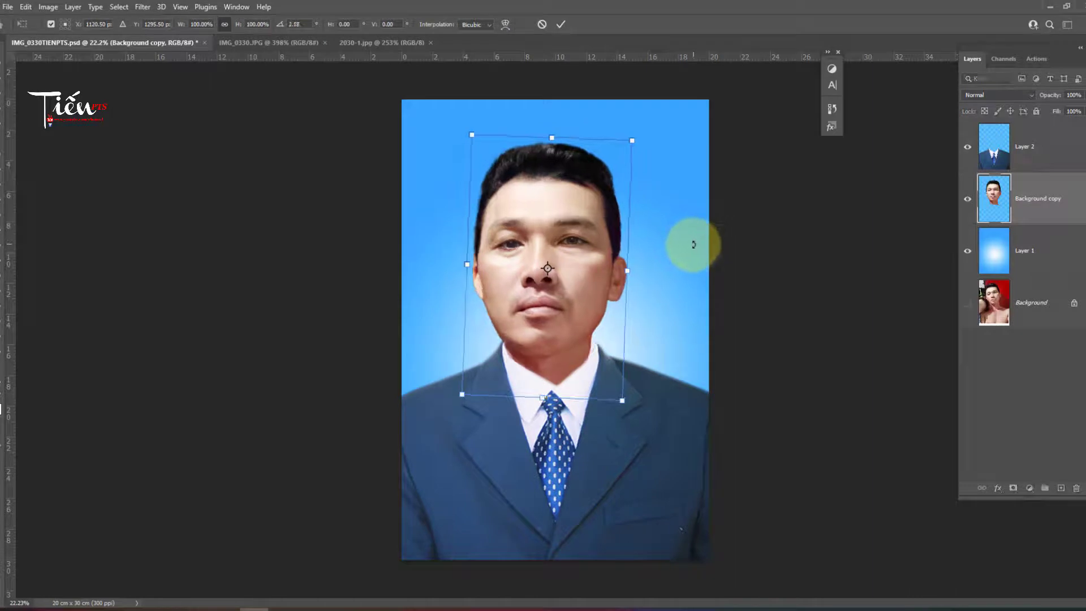
{"action": "key", "text": "Right"}
{"action": "key", "text": "Right"}
{"action": "key", "text": "Right"}
{"action": "key", "text": "Right"}
{"action": "key", "text": "Right"}
{"action": "key", "text": "Right"}
{"action": "key", "text": "Right"}
{"action": "key", "text": "Right"}
{"action": "key", "text": "Right"}
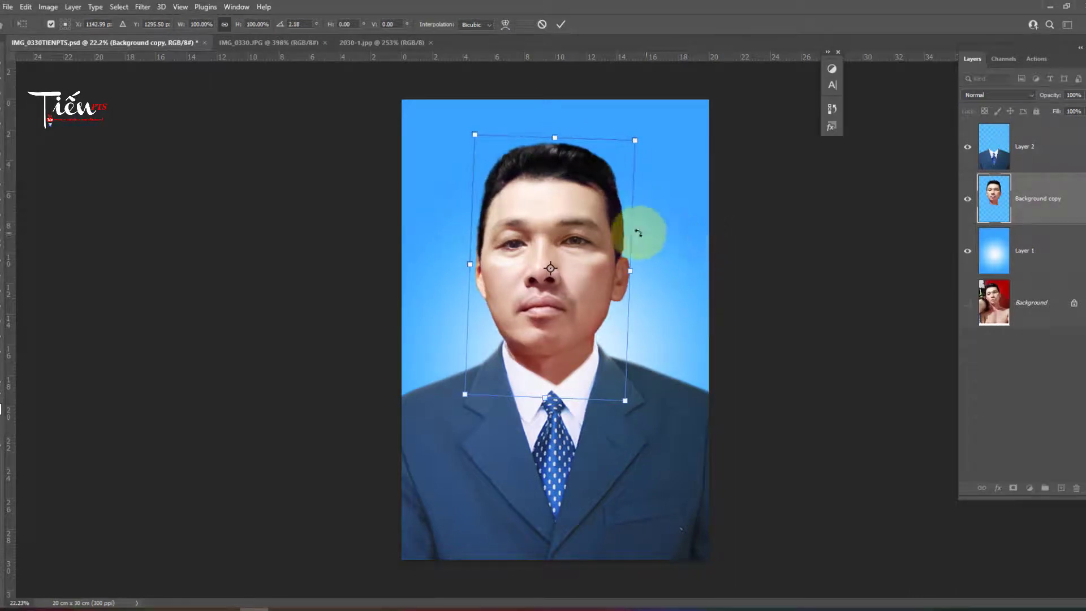
{"action": "key", "text": "Return"}
{"action": "scroll", "coordinate": [594, 232], "scroll_direction": "up", "scroll_amount": 2}
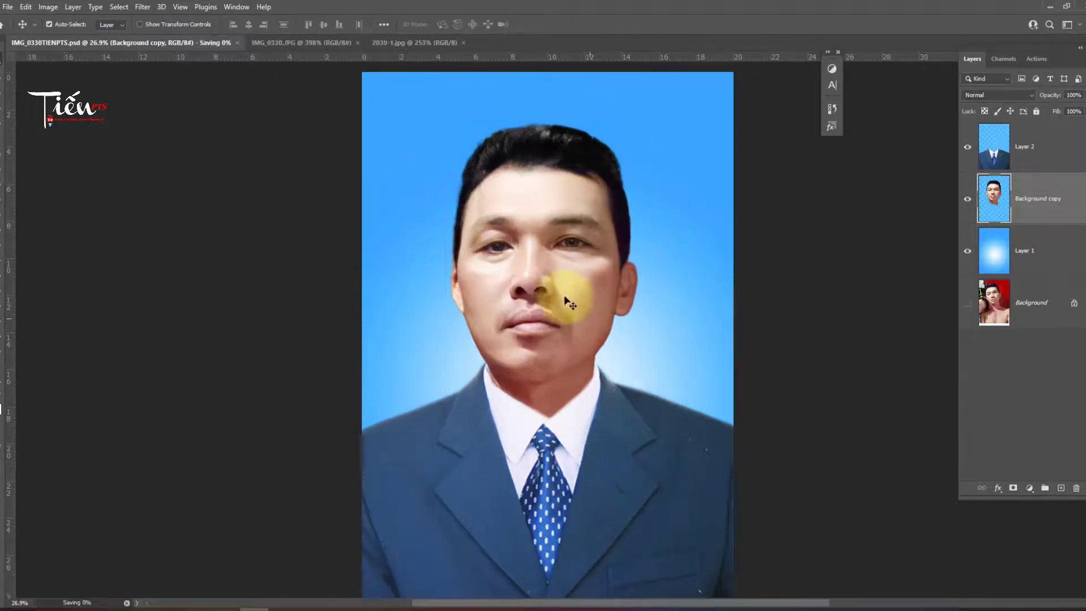
{"action": "key", "text": "ctrl+s"}
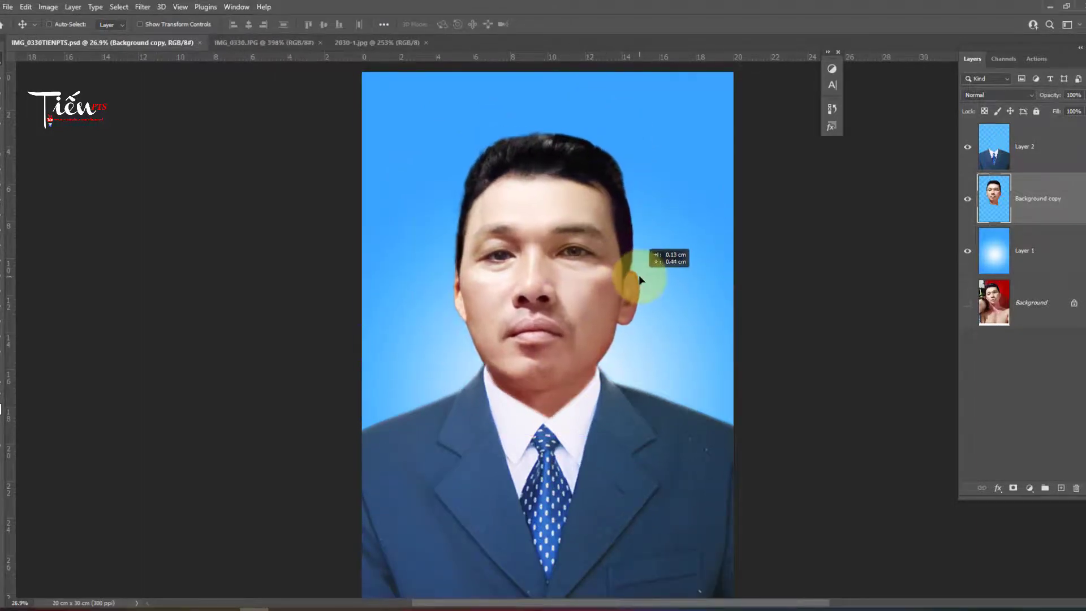
{"action": "left_click_drag", "start_coordinate": [641, 274], "coordinate": [643, 290]}
Step: Brighten a feathered lasso selection of the right cheek with Levels
{"action": "scroll", "coordinate": [582, 322], "scroll_direction": "down", "scroll_amount": 2}
{"action": "key", "text": "l"}
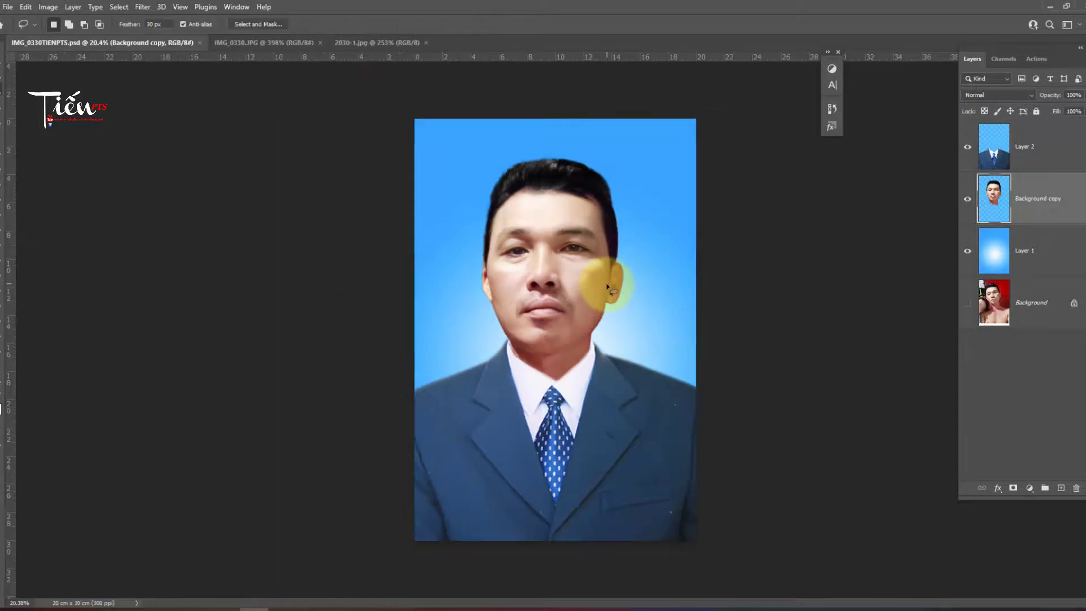
{"action": "mouse_move", "coordinate": [592, 299]}
{"action": "left_mouse_down"}
{"action": "mouse_move", "coordinate": [556, 321]}
{"action": "mouse_move", "coordinate": [608, 265]}
{"action": "left_mouse_up"}
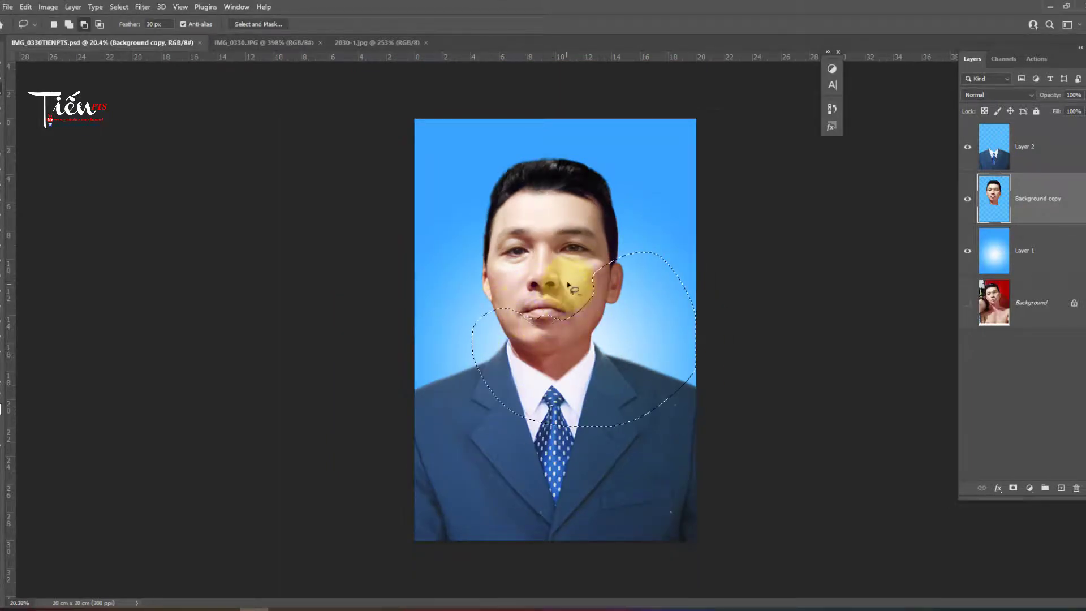
{"action": "key", "text": "shift+F6"}
{"action": "key", "text": "Return"}
{"action": "key", "text": "ctrl+l"}
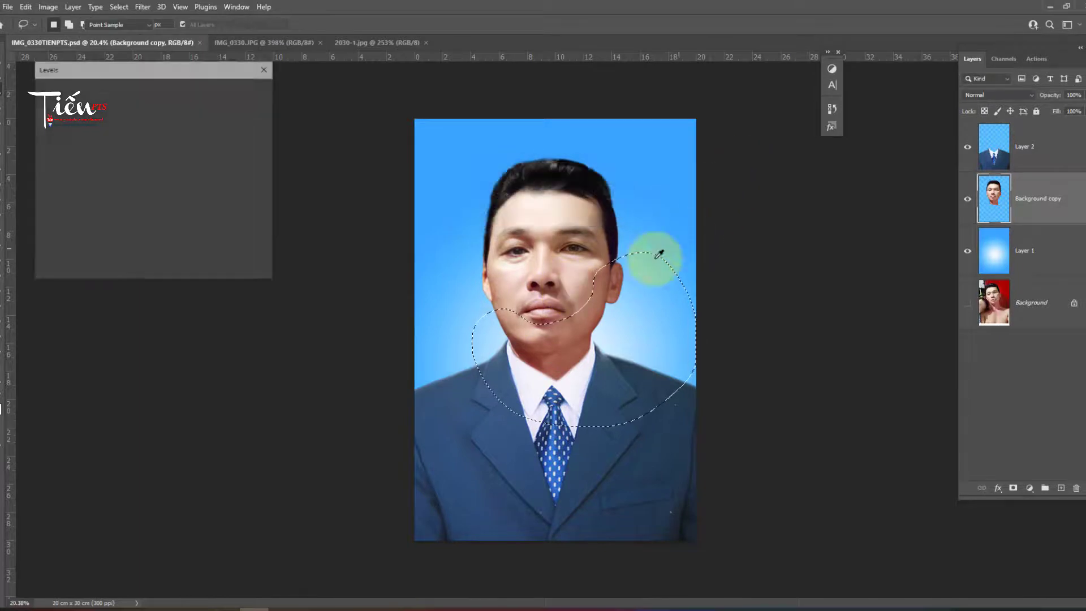
{"action": "left_click_drag", "start_coordinate": [112, 202], "coordinate": [110, 202]}
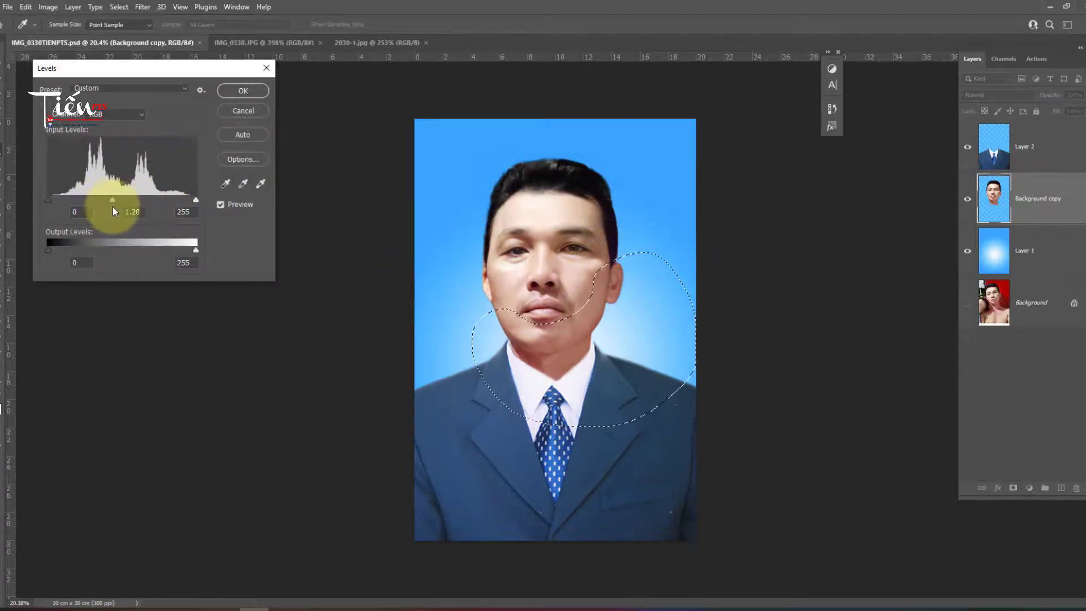
{"action": "left_click_drag", "start_coordinate": [113, 207], "coordinate": [119, 206]}
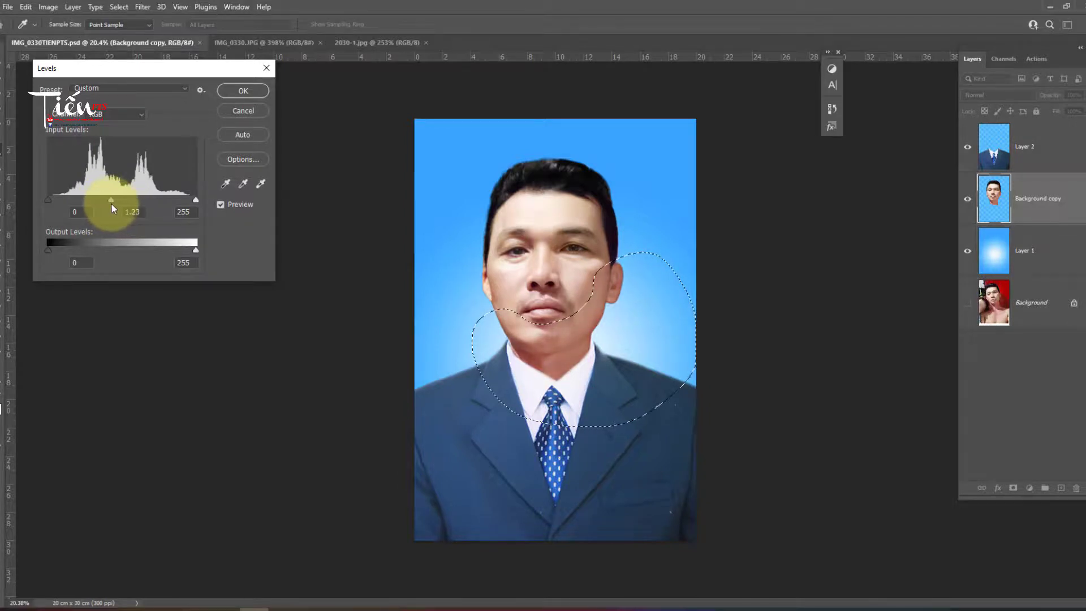
{"action": "key", "text": "Return"}
Step: Apply a Levels adjustment to a lassoed chin patch and deselect
{"action": "scroll", "coordinate": [419, 235], "scroll_direction": "up", "scroll_amount": 3}
{"action": "mouse_move", "coordinate": [486, 383]}
{"action": "left_mouse_down"}
{"action": "mouse_move", "coordinate": [540, 366]}
{"action": "mouse_move", "coordinate": [492, 357]}
{"action": "left_mouse_up"}
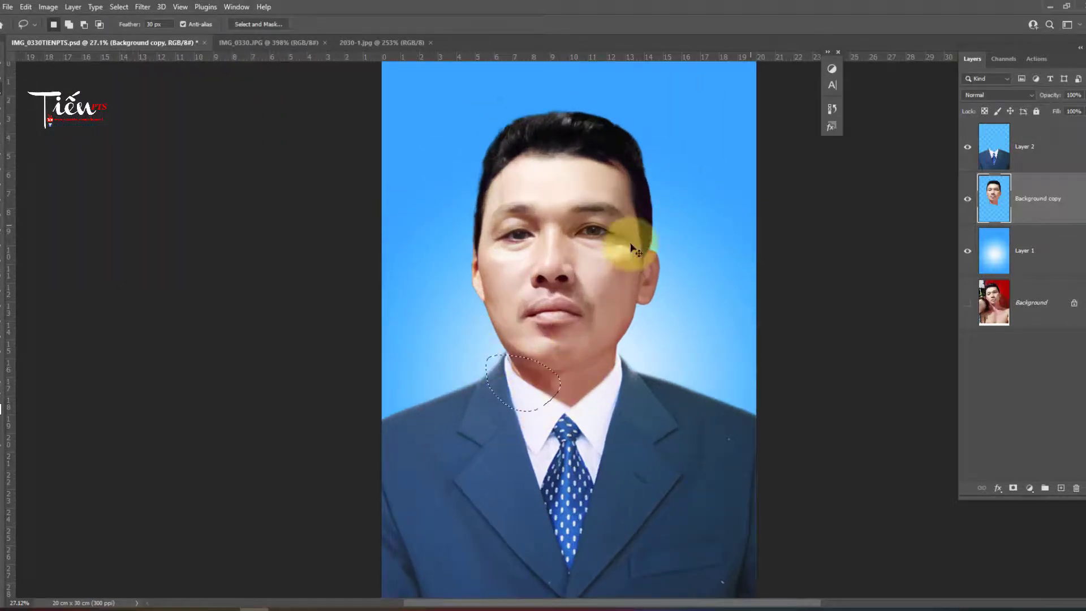
{"action": "key", "text": "ctrl+l"}
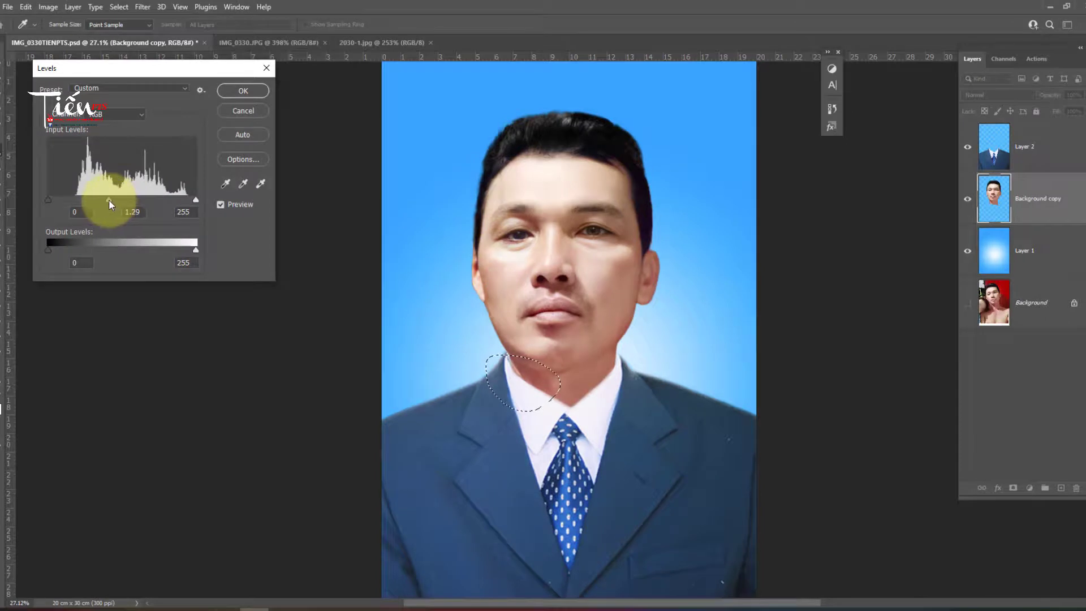
{"action": "key", "text": "Return"}
{"action": "key", "text": "ctrl+d"}
Step: Darken the whole face layer's midtones slightly with Levels
{"action": "scroll", "coordinate": [453, 155], "scroll_direction": "down", "scroll_amount": 1}
{"action": "key", "text": "ctrl+m"}
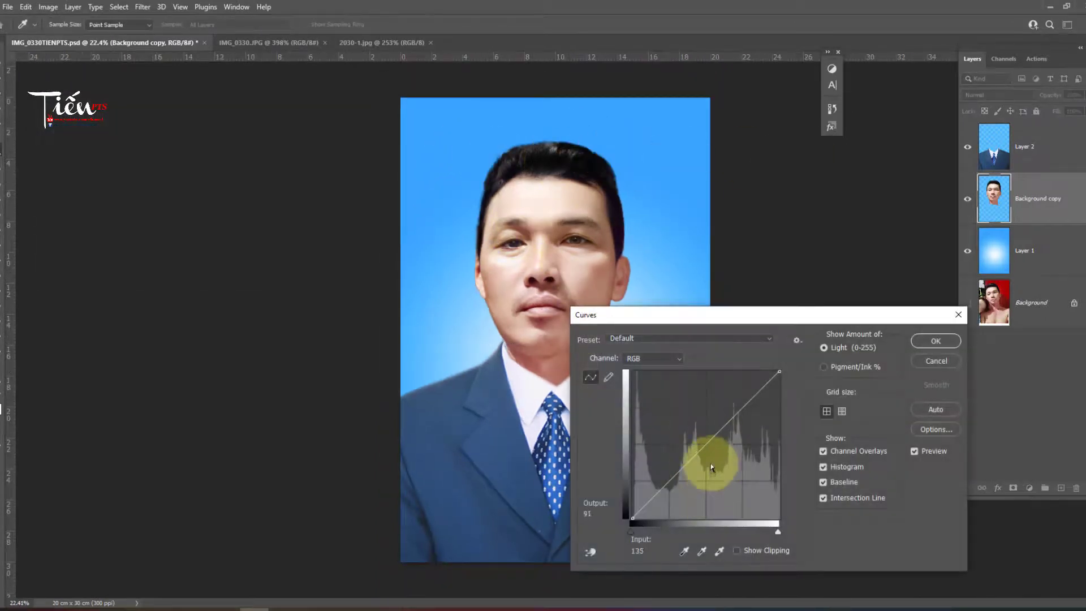
{"action": "key", "text": "Escape"}
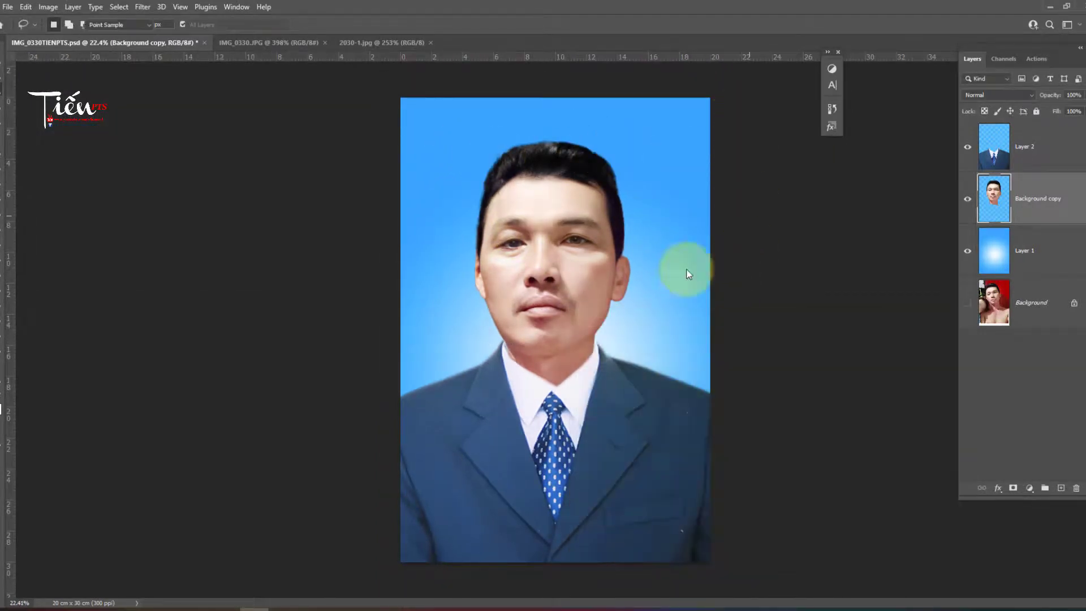
{"action": "key", "text": "ctrl+l"}
{"action": "left_click_drag", "start_coordinate": [124, 199], "coordinate": [124, 199]}
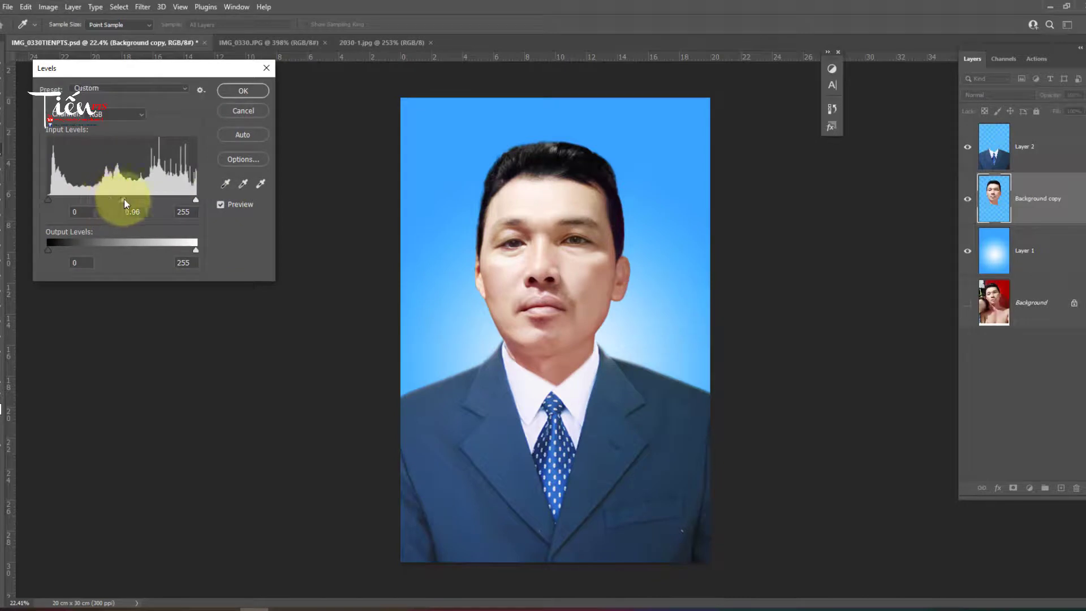
{"action": "key", "text": "Return"}
Step: Darken the selected forehead area with Levels
{"action": "key", "text": "ctrl+0"}
{"action": "key", "text": "l"}
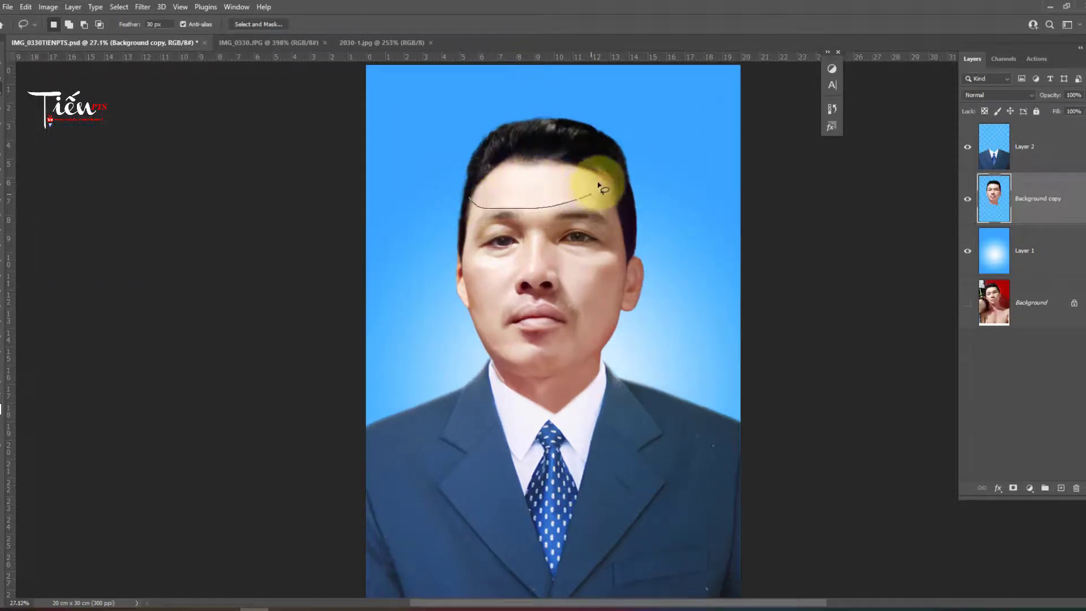
{"action": "key", "text": "ctrl+l"}
{"action": "left_click_drag", "start_coordinate": [121, 199], "coordinate": [137, 201]}
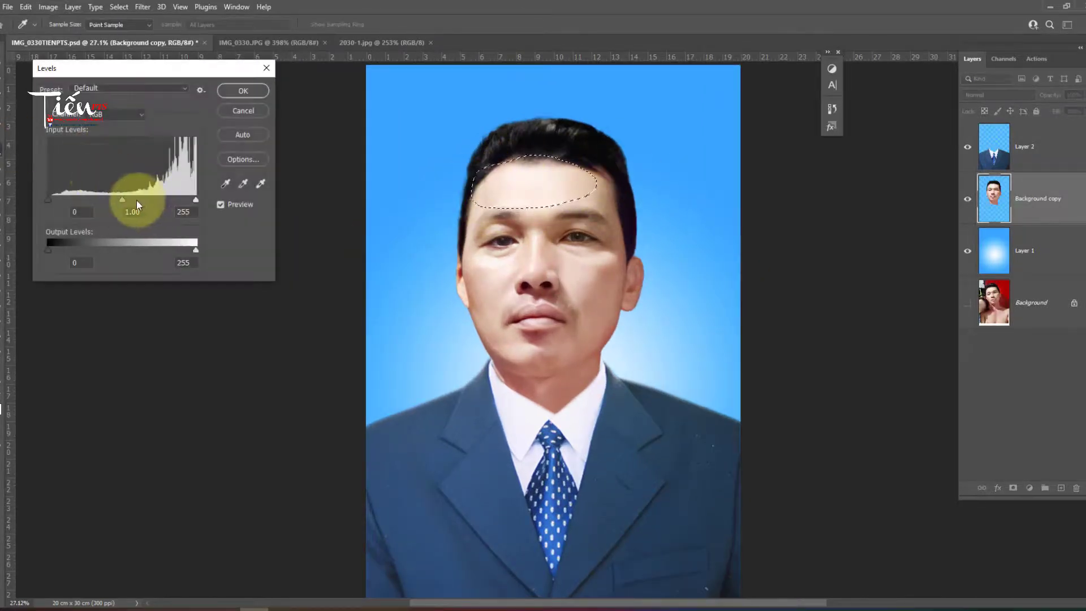
{"action": "key", "text": "Return"}
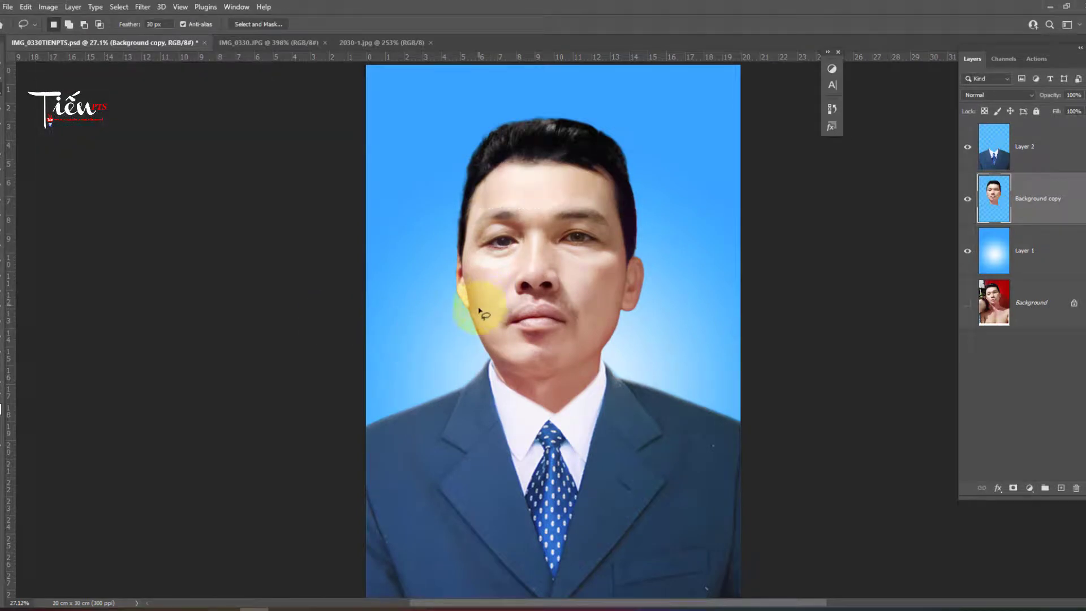
Step: Adjust Levels on a lassoed patch of the other cheek and deselect
{"action": "left_click_drag", "start_coordinate": [529, 274], "coordinate": [452, 283]}
{"action": "key", "text": "ctrl+l"}
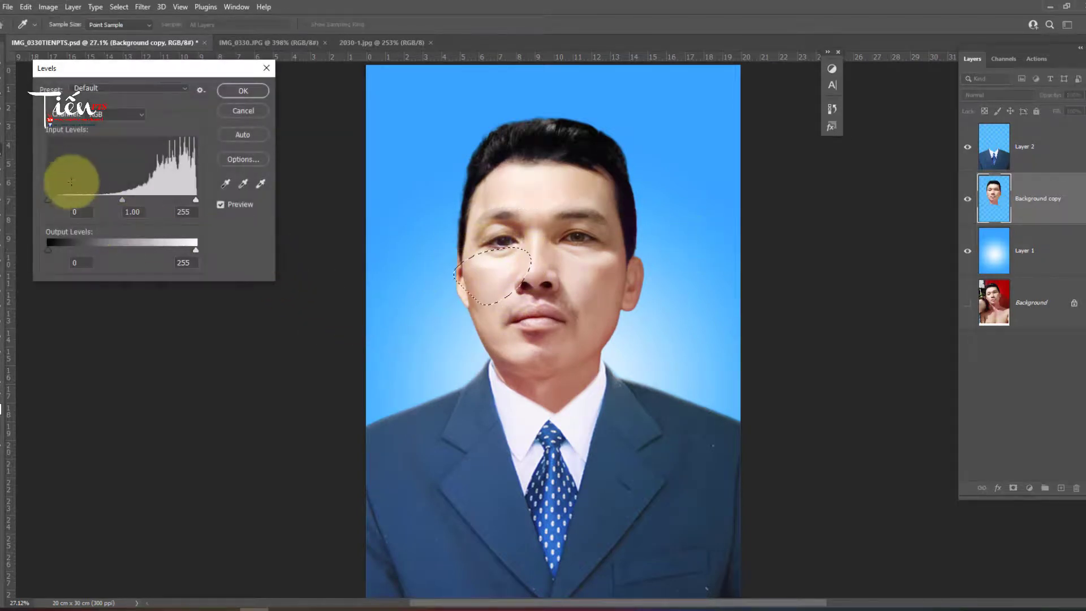
{"action": "key", "text": "Return"}
{"action": "key", "text": "ctrl+d"}
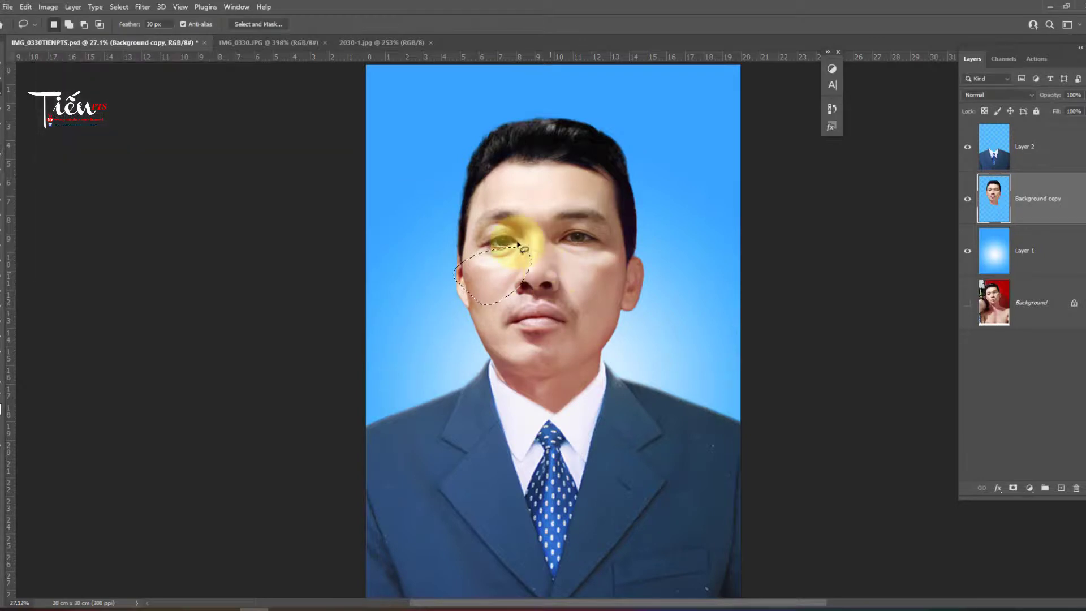
{"action": "scroll", "coordinate": [509, 243], "scroll_direction": "up", "scroll_amount": 2}
{"action": "key", "text": "v"}
{"action": "key", "text": "b"}
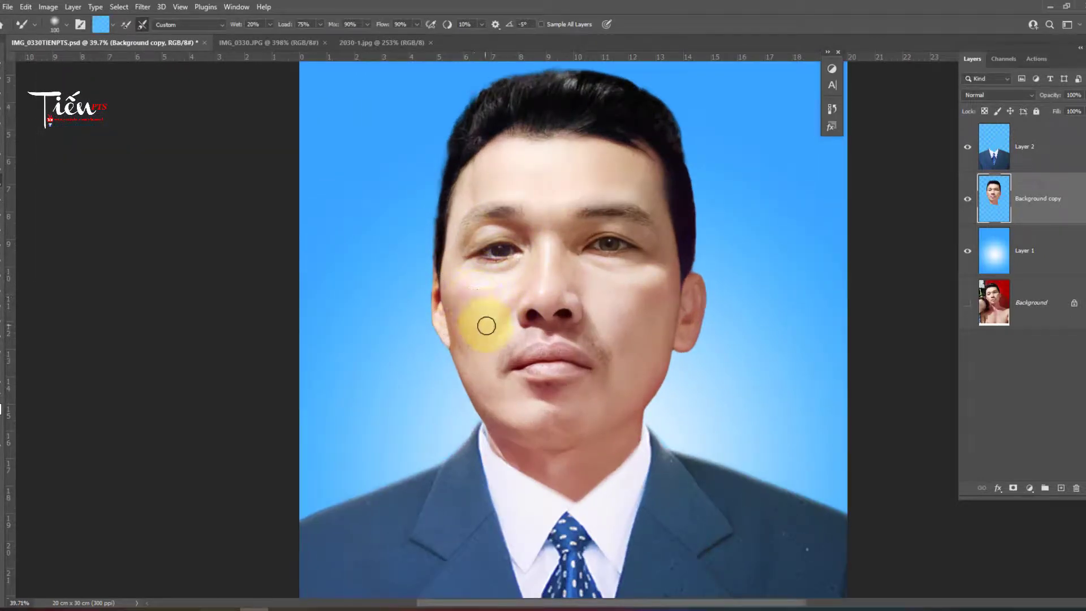
Step: Blend the skin from the right cheek down toward the mouth and chin with the Mixer Brush
{"action": "left_click", "coordinate": [650, 318]}
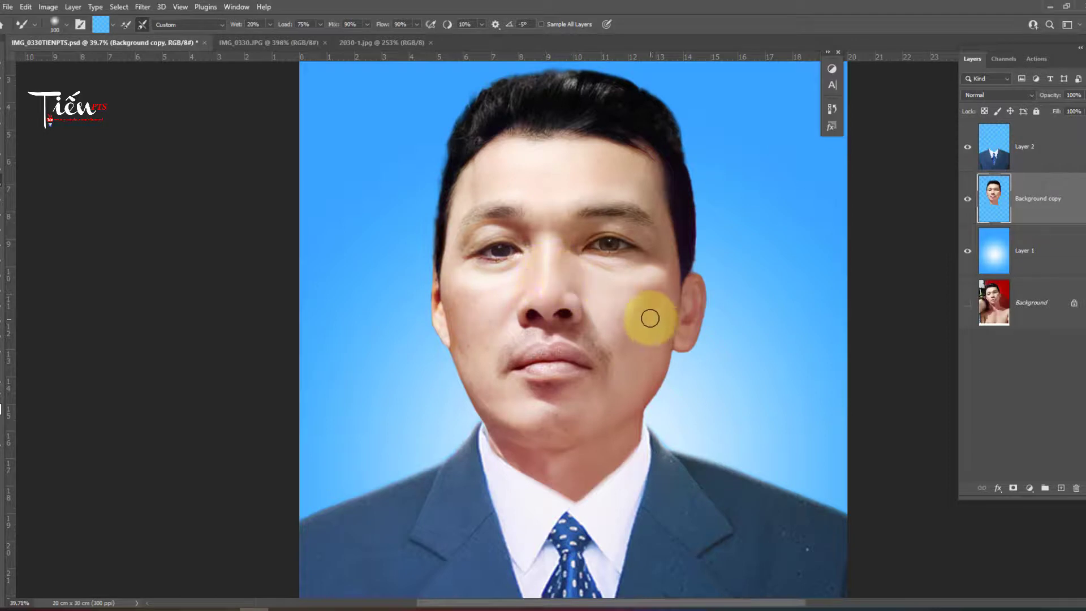
{"action": "mouse_move", "coordinate": [632, 292]}
{"action": "left_mouse_down"}
{"action": "mouse_move", "coordinate": [649, 291]}
{"action": "mouse_move", "coordinate": [616, 351]}
{"action": "mouse_move", "coordinate": [553, 331]}
{"action": "mouse_move", "coordinate": [571, 402]}
{"action": "mouse_move", "coordinate": [585, 393]}
{"action": "mouse_move", "coordinate": [558, 393]}
{"action": "mouse_move", "coordinate": [554, 429]}
{"action": "mouse_move", "coordinate": [541, 412]}
{"action": "mouse_move", "coordinate": [516, 468]}
{"action": "left_mouse_up"}
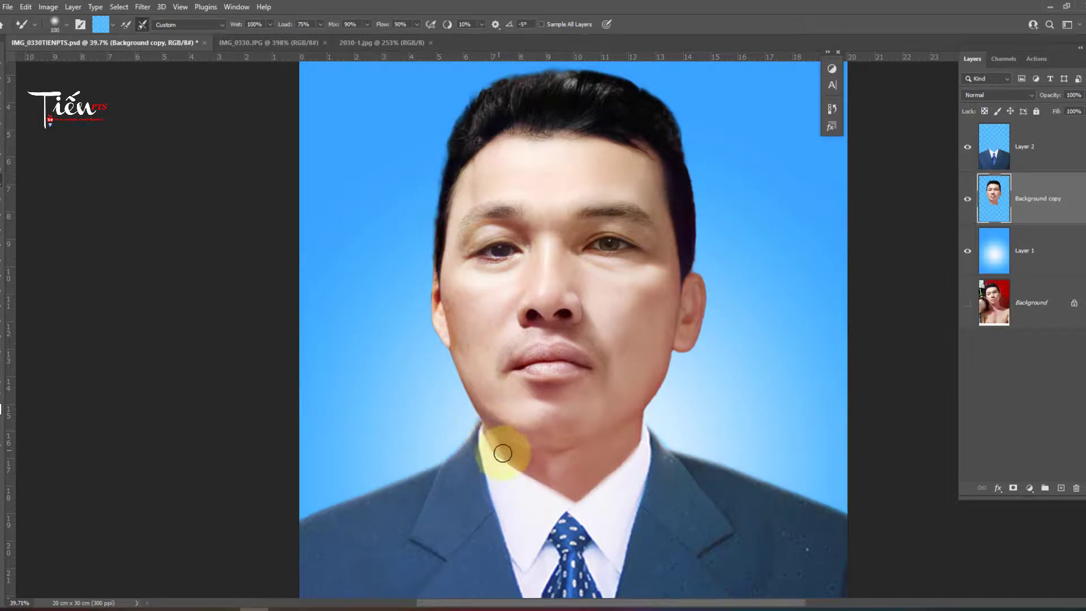
{"action": "scroll", "coordinate": [592, 416], "scroll_direction": "down", "scroll_amount": 1}
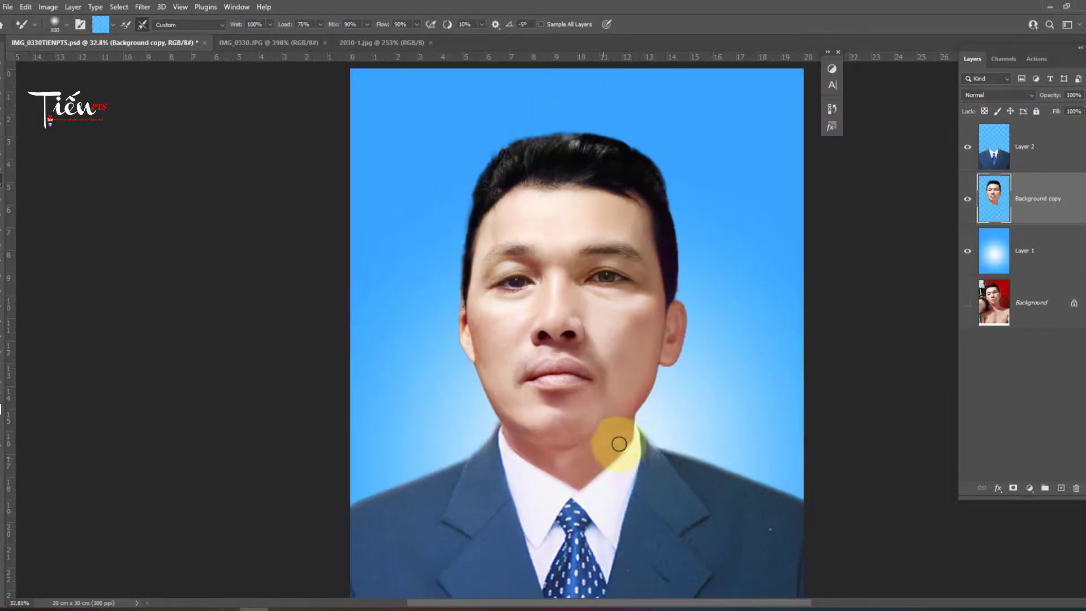
{"action": "scroll", "coordinate": [551, 364], "scroll_direction": "up", "scroll_amount": 1}
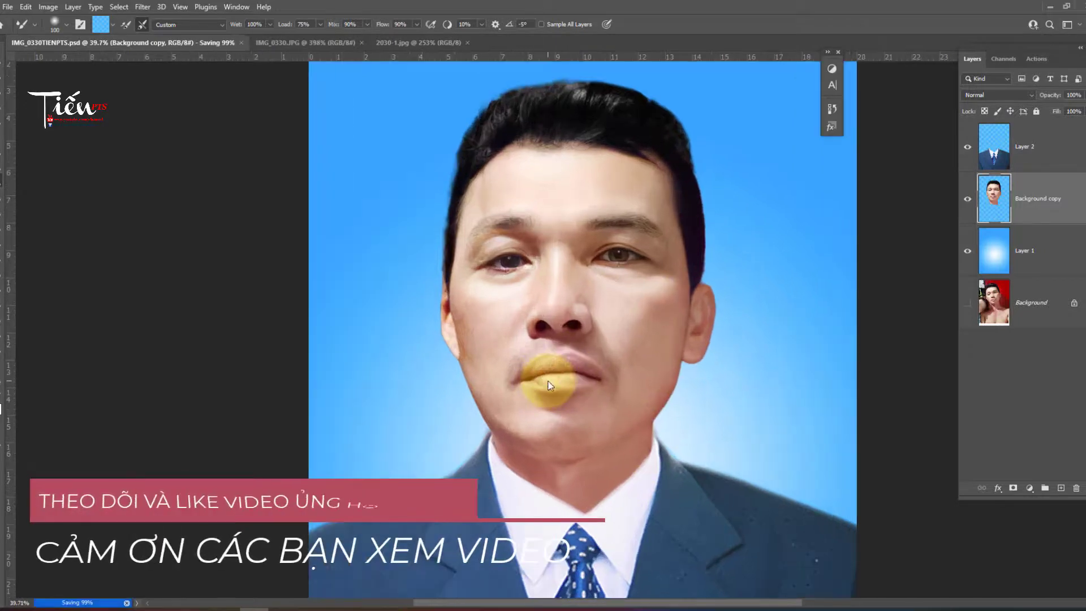
{"action": "scroll", "coordinate": [509, 339], "scroll_direction": "down", "scroll_amount": 1}
{"action": "scroll", "coordinate": [680, 297], "scroll_direction": "up", "scroll_amount": 4}
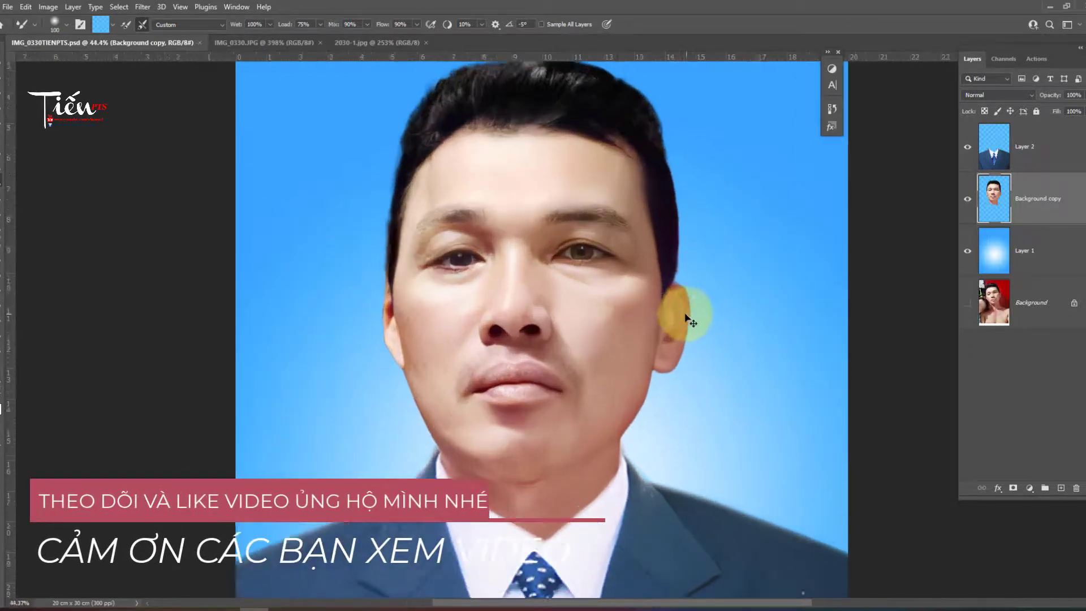
Step: Select the right-side ear, feather it 5 pixels, and copy it to a new layer
{"action": "key", "text": "j"}
{"action": "left_click_drag", "start_coordinate": [702, 274], "coordinate": [696, 265]}
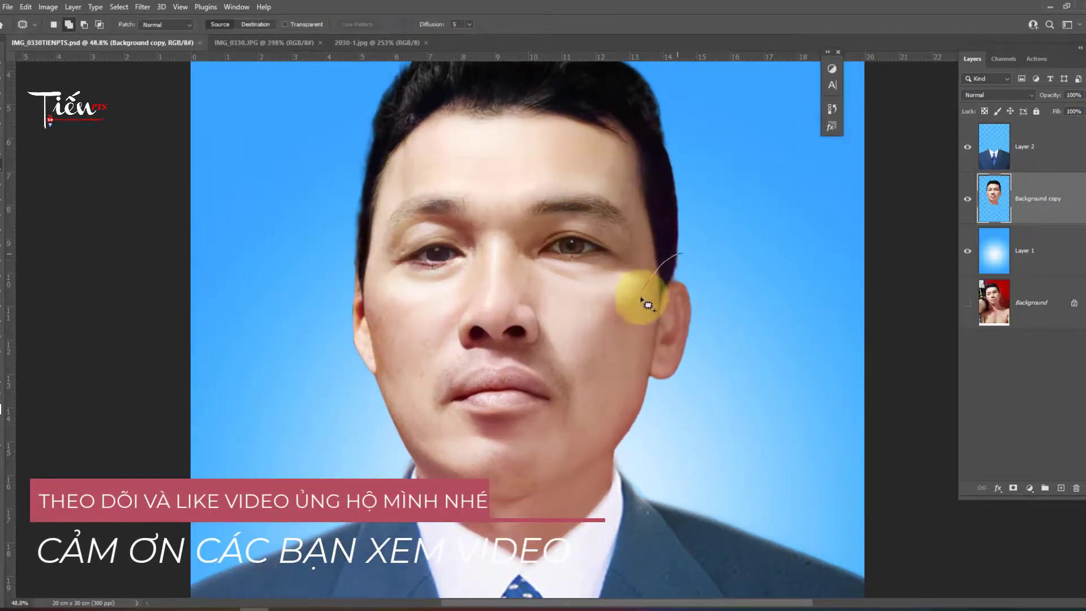
{"action": "key", "text": "shift+F6"}
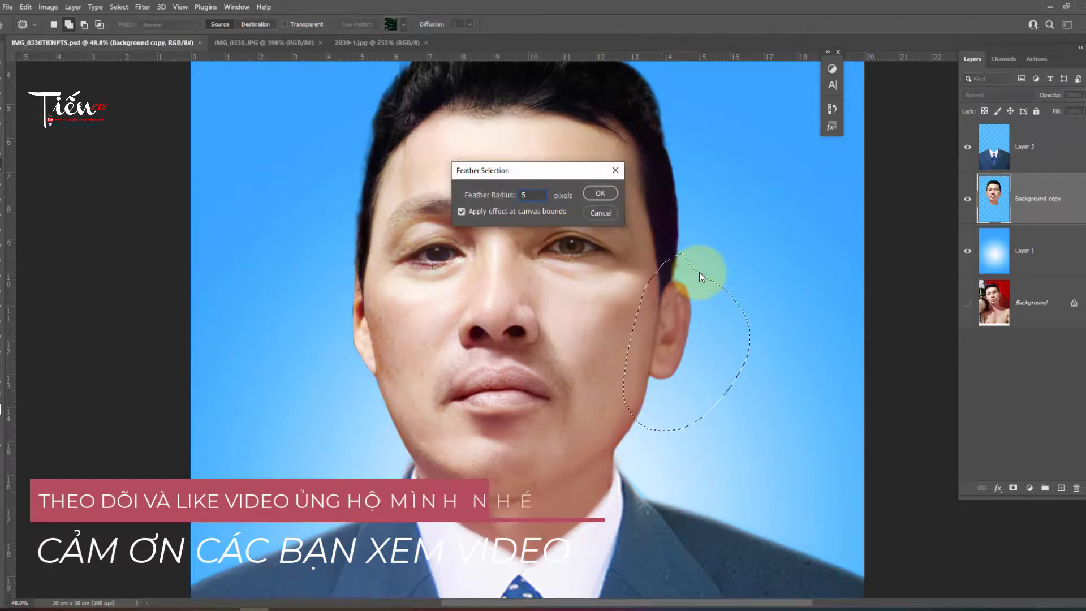
{"action": "key", "text": "Return"}
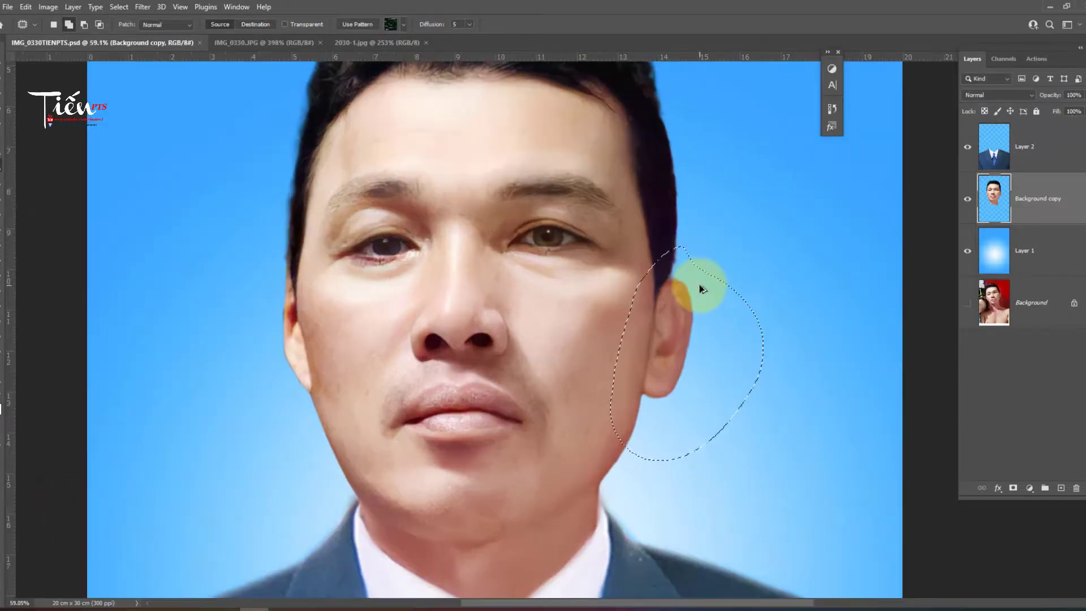
{"action": "scroll", "coordinate": [698, 318], "scroll_direction": "up", "scroll_amount": 3}
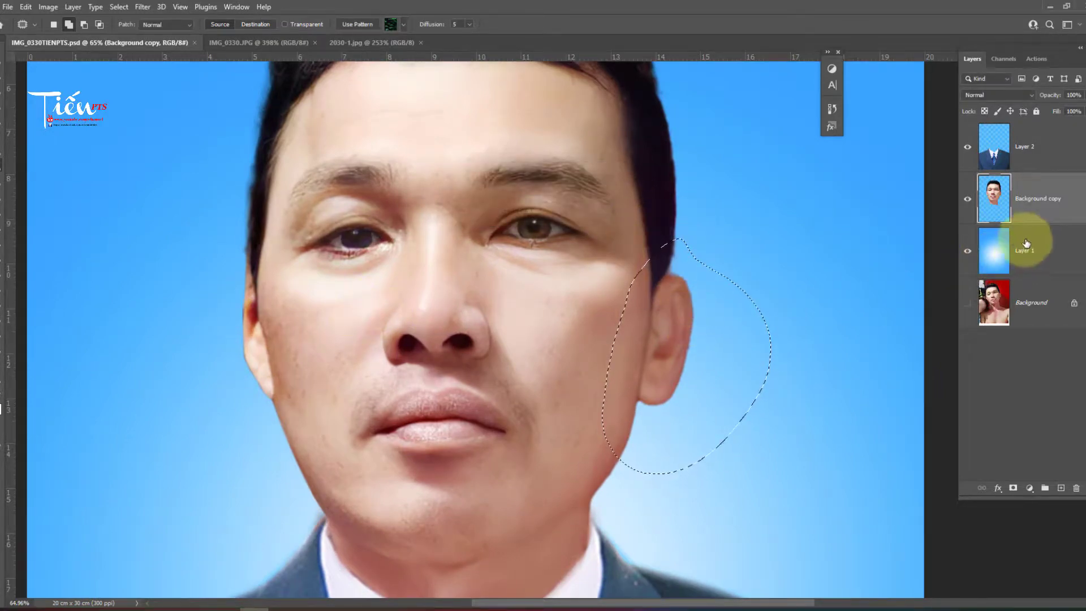
{"action": "key", "text": "ctrl+j"}
Step: Move the ear copy to the left side of the head and flip it horizontally
{"action": "key", "text": "v"}
{"action": "left_click_drag", "start_coordinate": [677, 341], "coordinate": [311, 343]}
{"action": "key", "text": "ctrl+t"}
{"action": "right_click", "coordinate": [299, 342]}
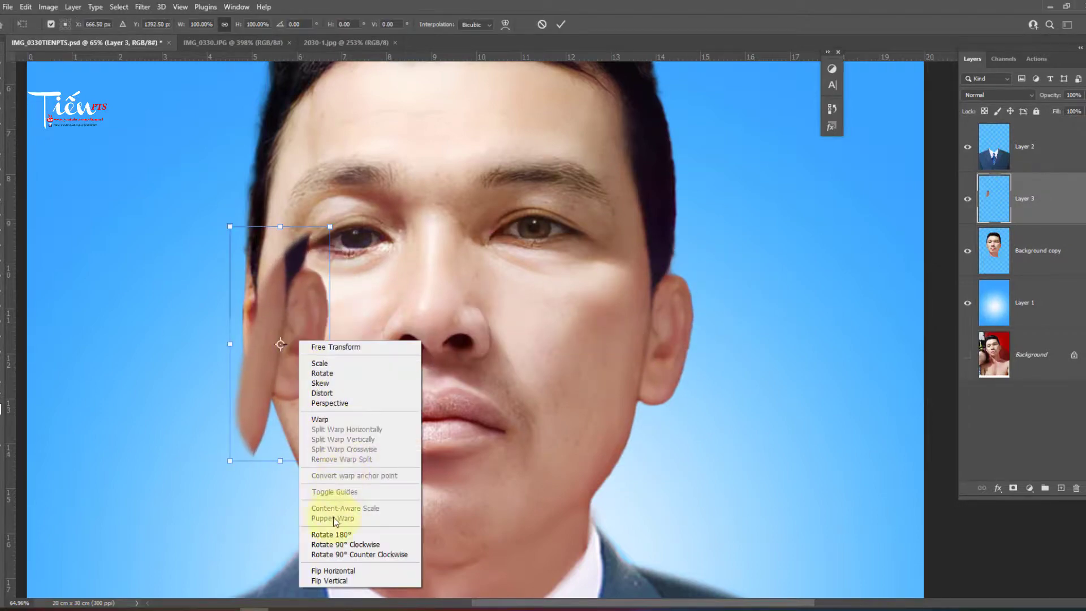
{"action": "left_click", "coordinate": [329, 571]}
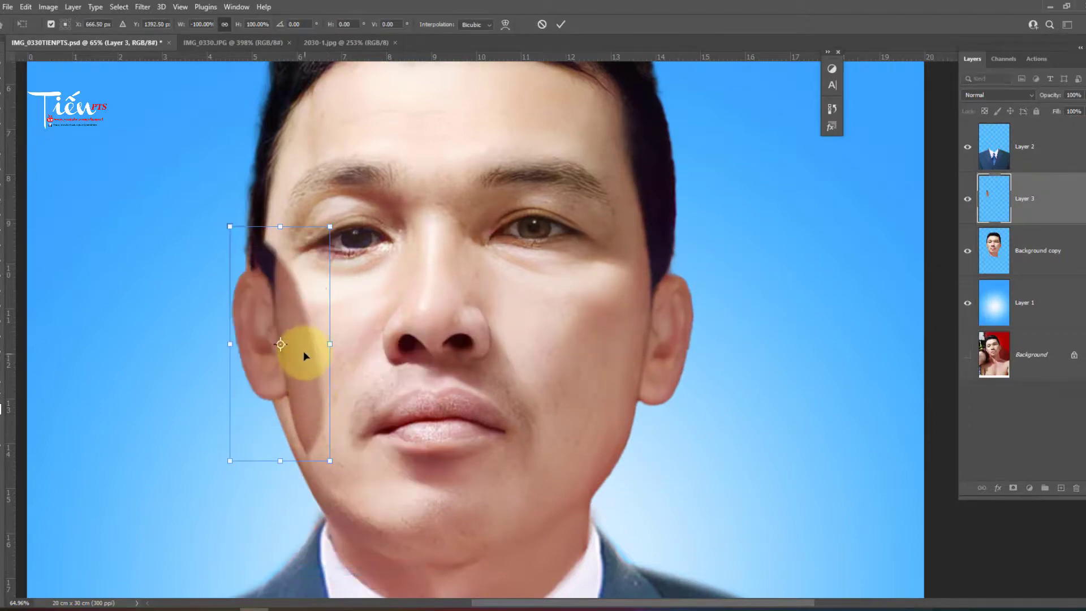
{"action": "key", "text": "Return"}
{"action": "left_click_drag", "start_coordinate": [303, 351], "coordinate": [254, 346]}
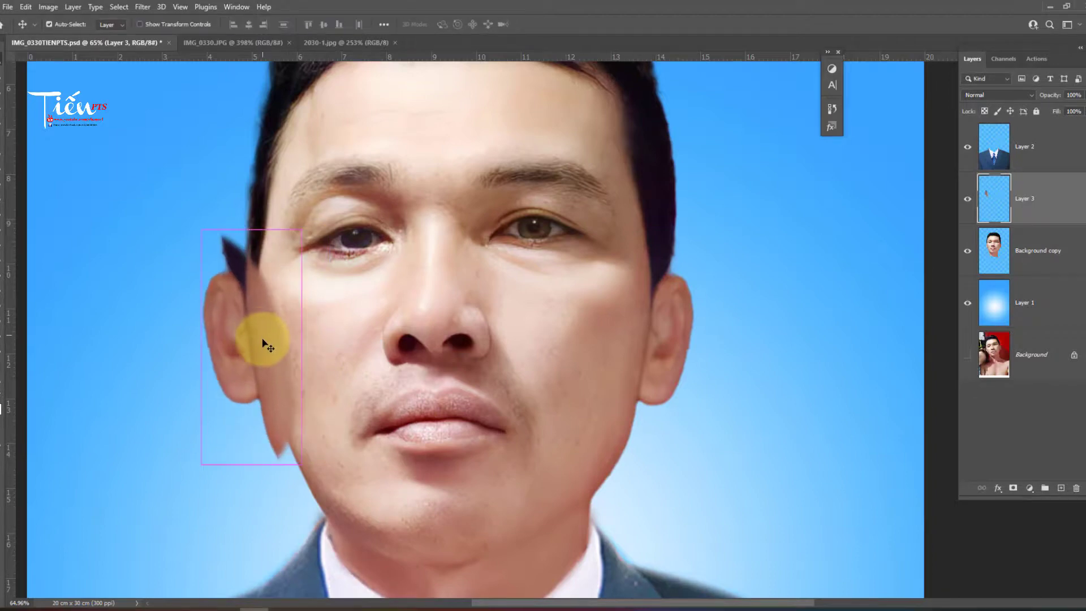
Step: Apply a Shadows/Highlights adjustment and move the ear layer beneath the face layer
{"action": "key", "text": "alt+i"}
{"action": "key", "text": "j"}
{"action": "key", "text": "w"}
{"action": "key", "text": "Return"}
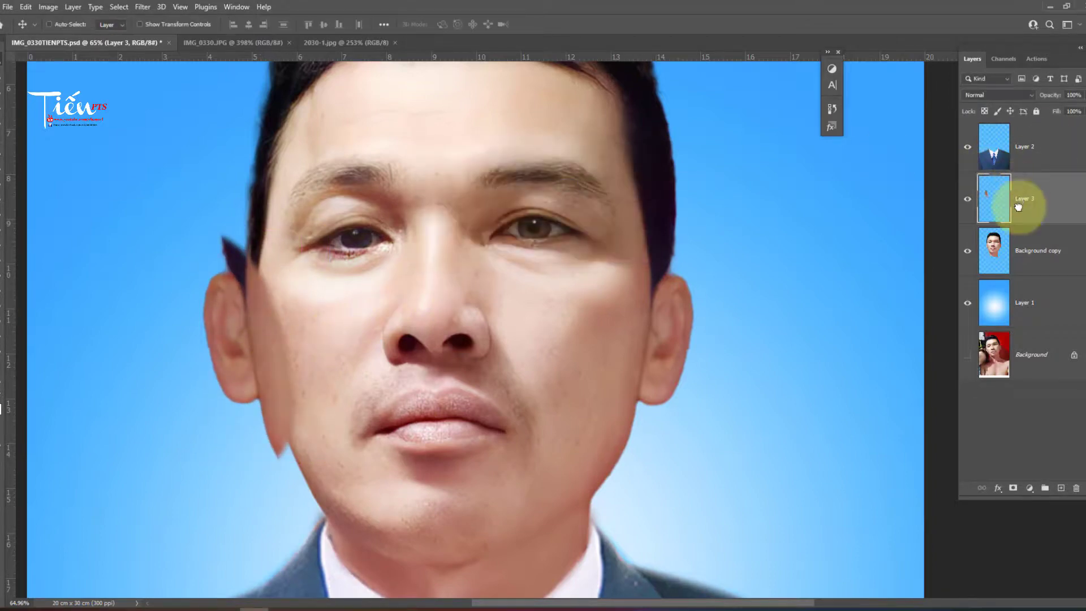
{"action": "left_click_drag", "start_coordinate": [1018, 206], "coordinate": [1023, 266]}
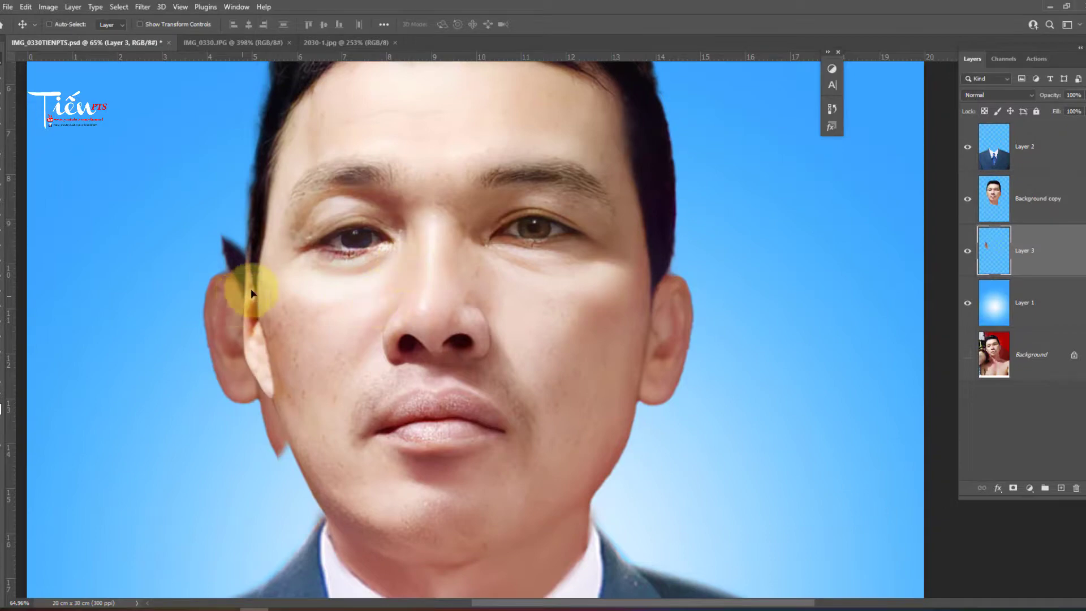
Step: Nudge the mirrored ear piece into place beside the cheek
{"action": "left_click_drag", "start_coordinate": [240, 278], "coordinate": [262, 292]}
{"action": "right_click", "coordinate": [273, 348]}
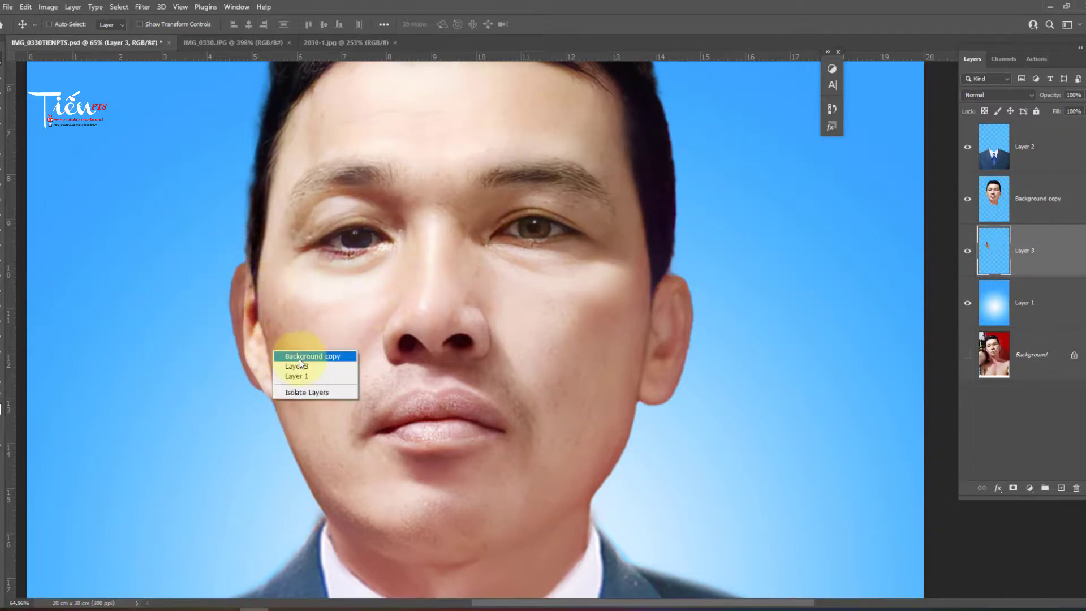
{"action": "left_click", "coordinate": [300, 357]}
{"action": "scroll", "coordinate": [286, 315], "scroll_direction": "down", "scroll_amount": 2}
{"action": "right_click", "coordinate": [252, 265]}
{"action": "left_click", "coordinate": [260, 270]}
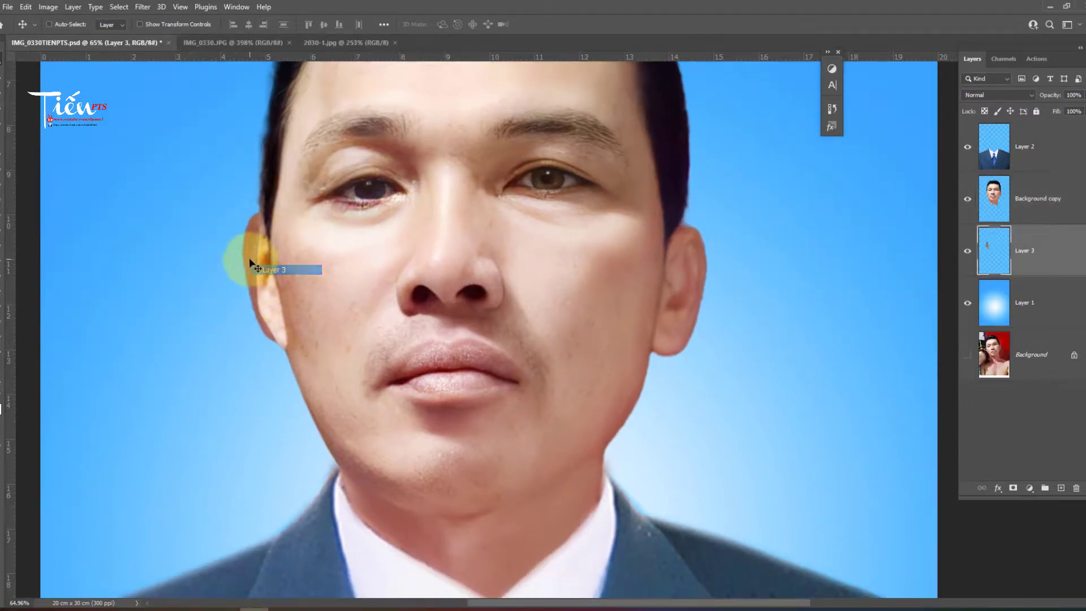
{"action": "left_click_drag", "start_coordinate": [248, 273], "coordinate": [248, 267]}
Step: Erase the Background copy face edge over the new earlobe
{"action": "right_click", "coordinate": [311, 278]}
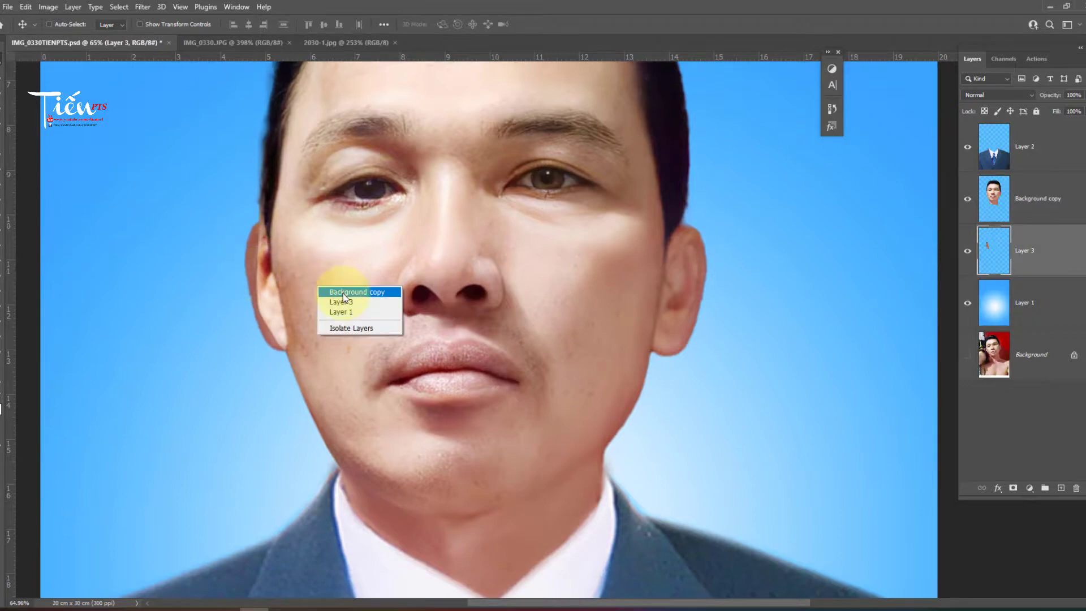
{"action": "left_click", "coordinate": [334, 286]}
{"action": "key", "text": "e"}
{"action": "mouse_move", "coordinate": [264, 309]}
{"action": "left_mouse_down"}
{"action": "mouse_move", "coordinate": [278, 333]}
{"action": "mouse_move", "coordinate": [262, 272]}
{"action": "mouse_move", "coordinate": [269, 322]}
{"action": "left_mouse_up"}
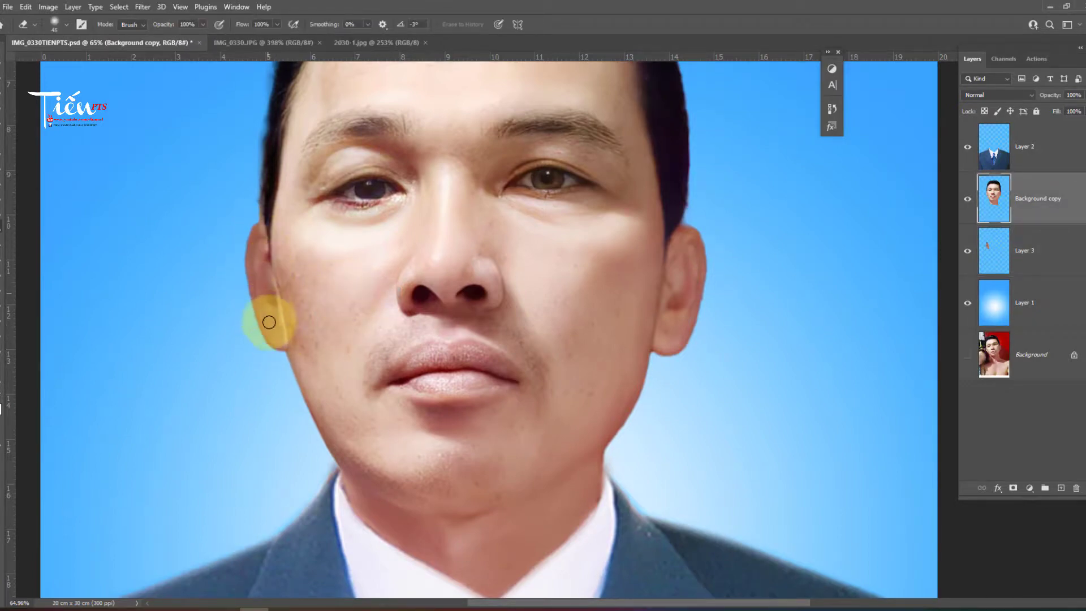
Step: Brighten the ear layer with a Curves midtone lift, then reselect the head layer
{"action": "left_click", "coordinate": [1035, 253]}
{"action": "key", "text": "ctrl+m"}
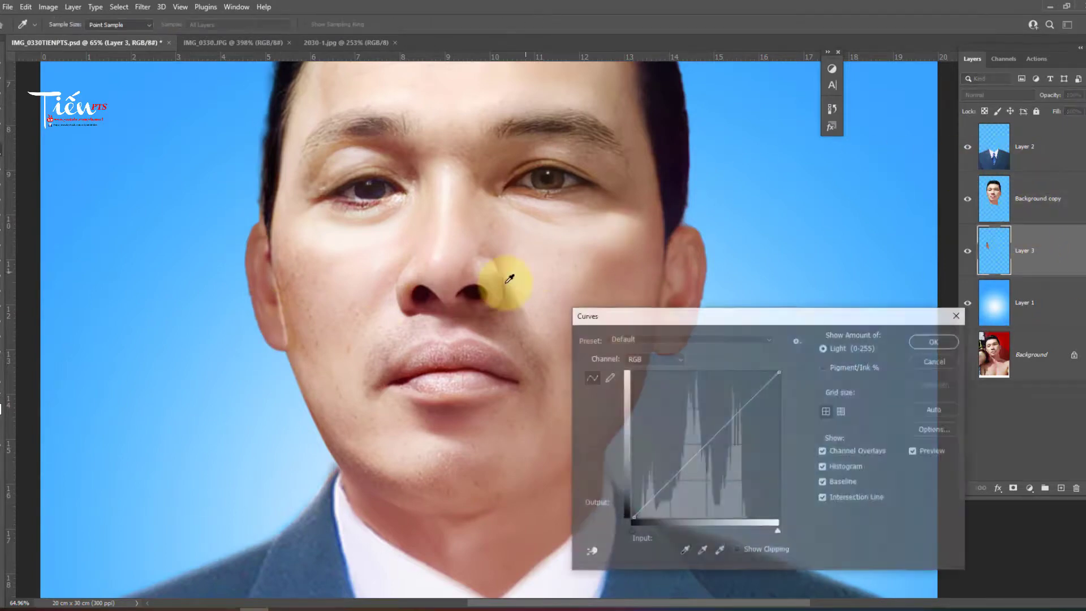
{"action": "left_click_drag", "start_coordinate": [747, 467], "coordinate": [693, 434]}
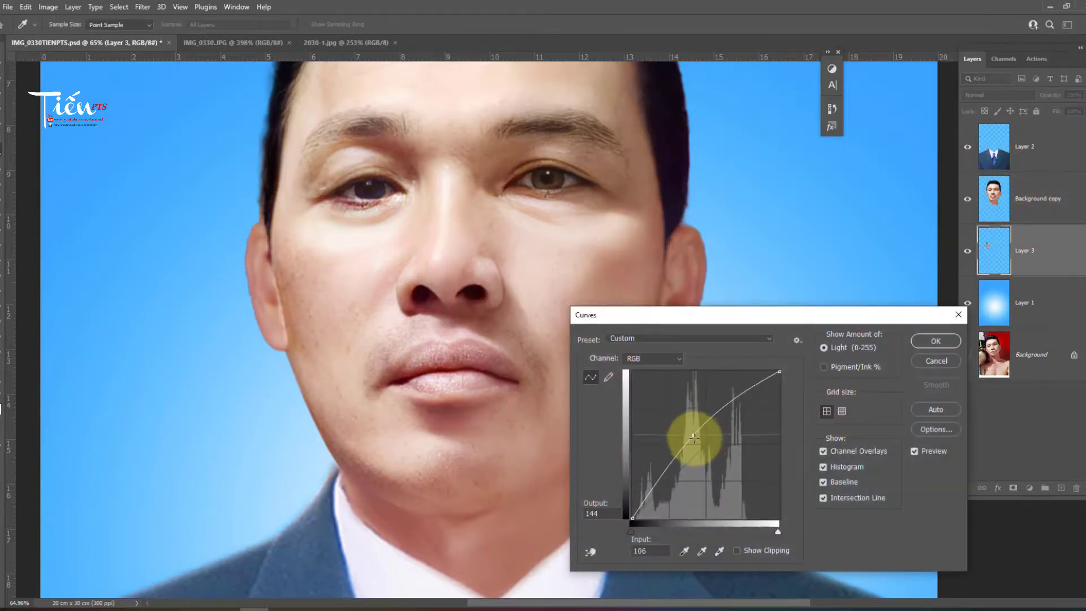
{"action": "key", "text": "Return"}
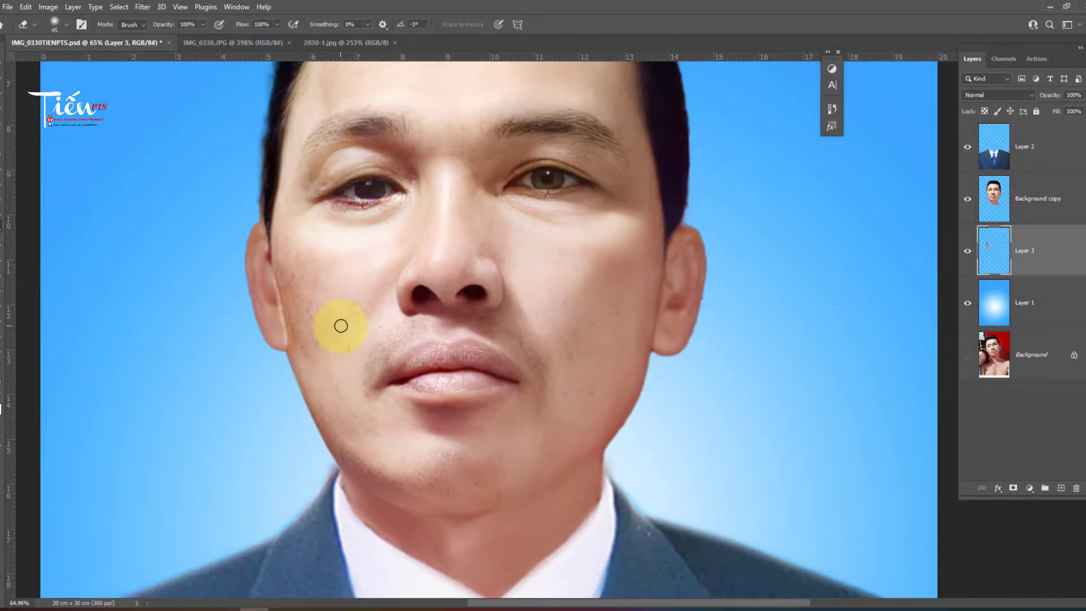
{"action": "left_click", "coordinate": [1030, 201]}
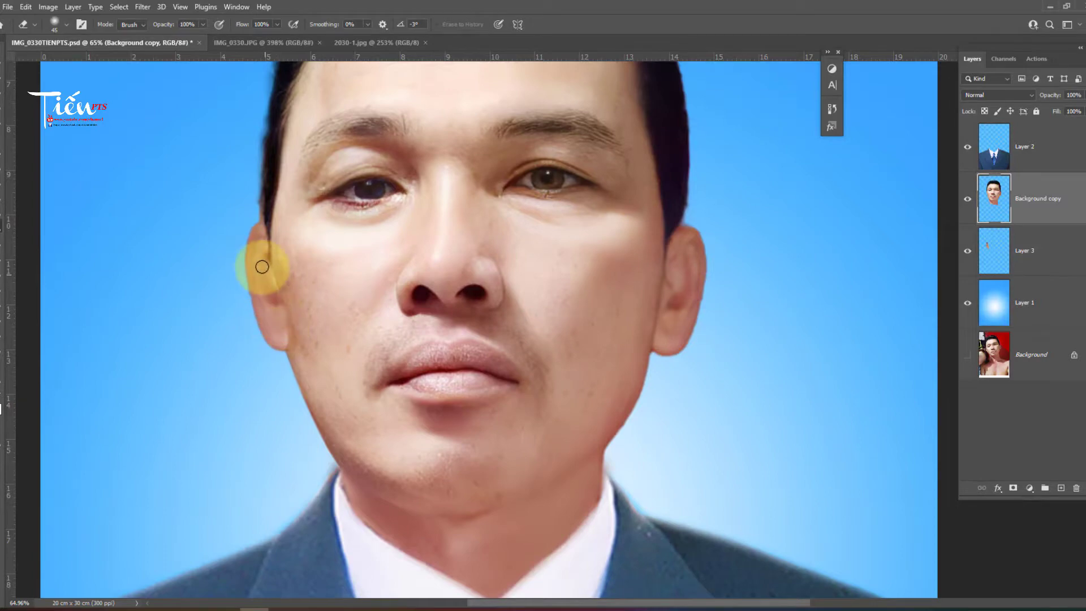
Step: Commit a transform on the ear layer and save the document
{"action": "scroll", "coordinate": [272, 324], "scroll_direction": "down", "scroll_amount": 3}
{"action": "key", "text": "v"}
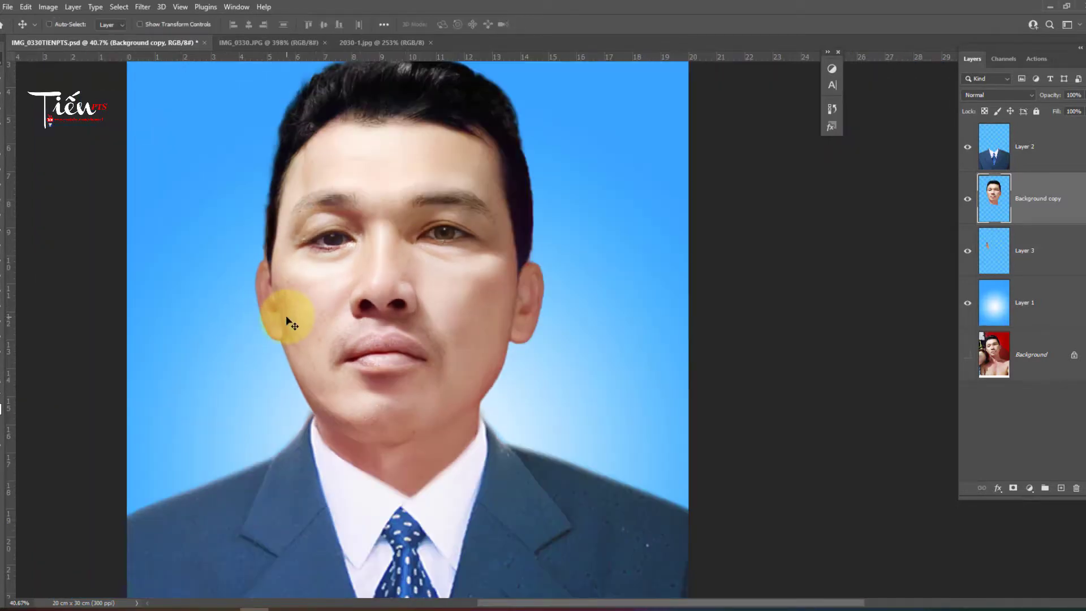
{"action": "left_click", "coordinate": [1012, 254]}
{"action": "scroll", "coordinate": [487, 210], "scroll_direction": "down", "scroll_amount": 1}
{"action": "scroll", "coordinate": [487, 211], "scroll_direction": "down", "scroll_amount": 1}
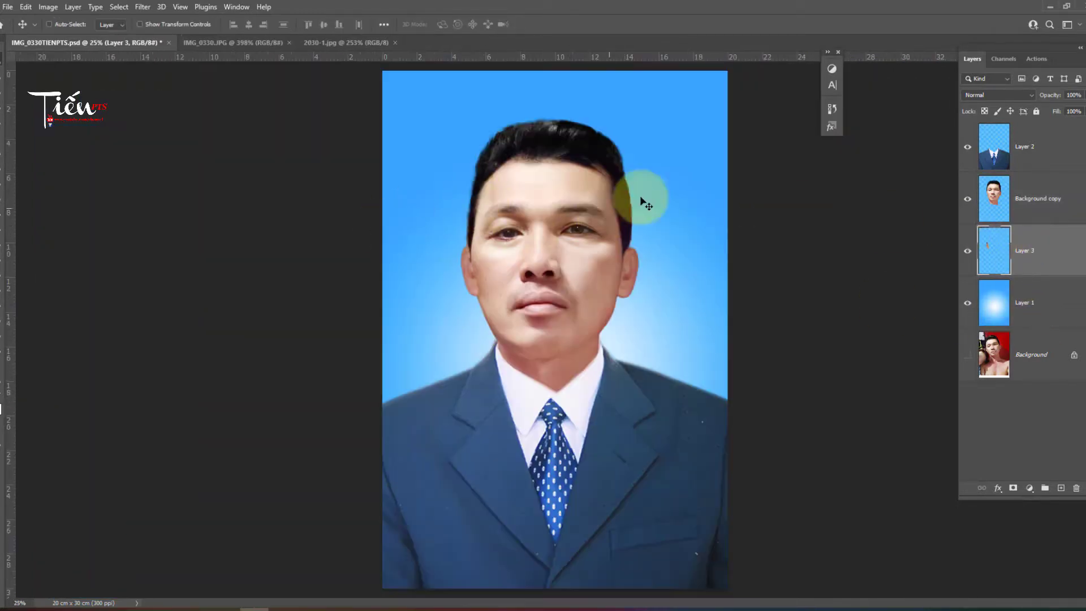
{"action": "key", "text": "ctrl+t"}
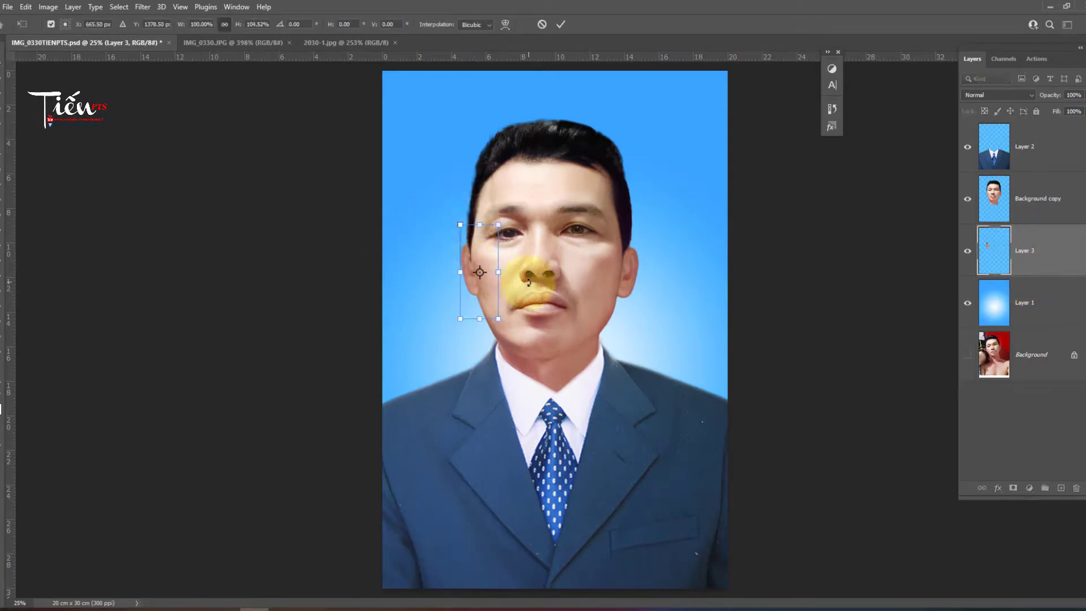
{"action": "key", "text": "Return"}
{"action": "key", "text": "ctrl+s"}
Step: Merge the ear into the head layer and shrink the head to about 96%
{"action": "key", "text": "ctrl+minus"}
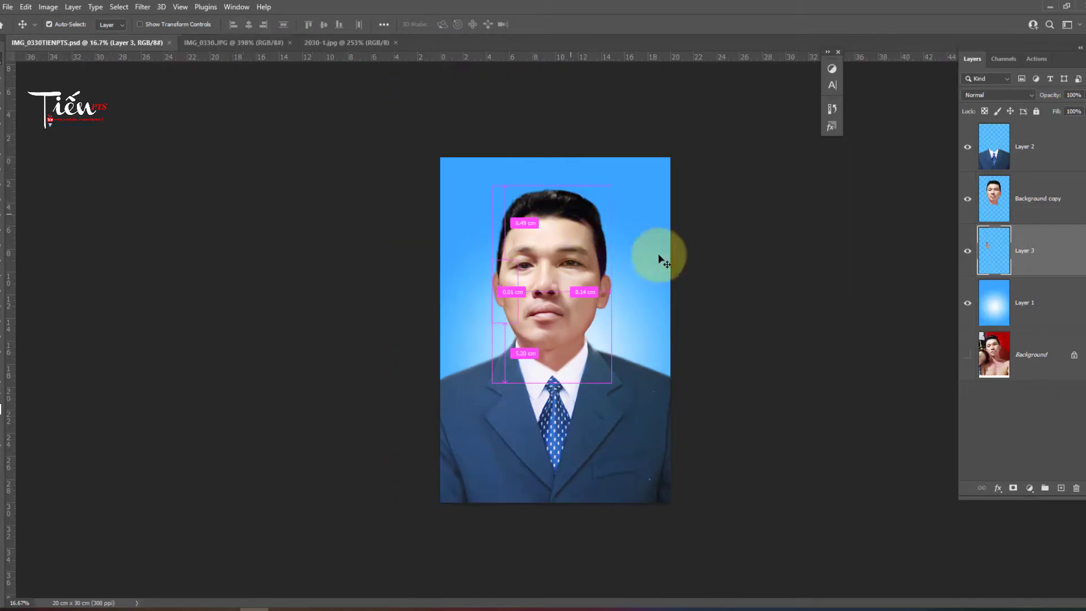
{"action": "left_click", "coordinate": [1022, 197], "text": "shift"}
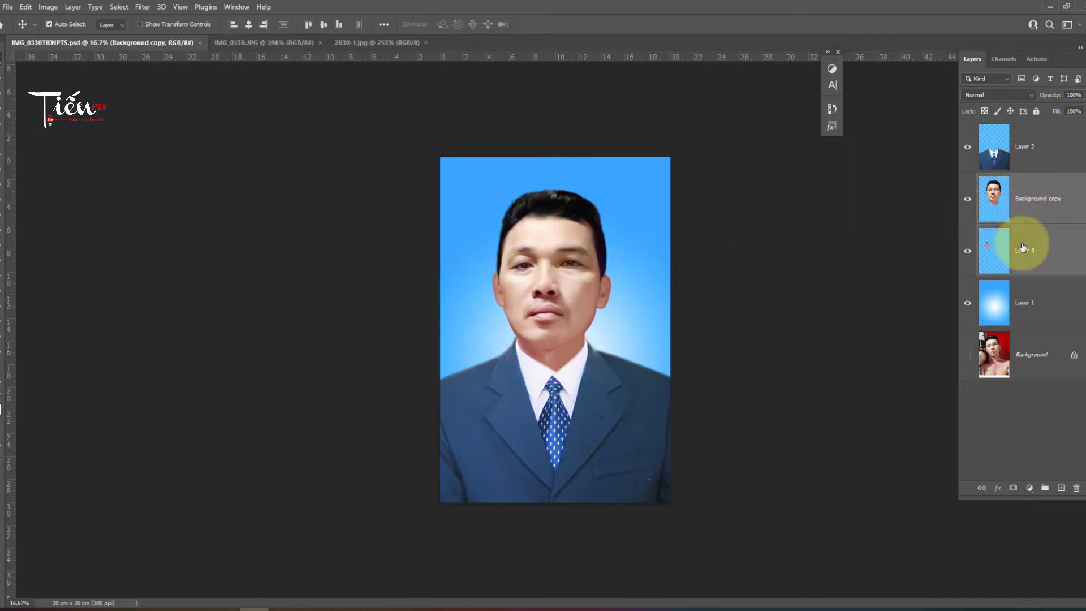
{"action": "key", "text": "ctrl+e"}
{"action": "scroll", "coordinate": [556, 250], "scroll_direction": "down", "scroll_amount": 1}
{"action": "key", "text": "ctrl+t"}
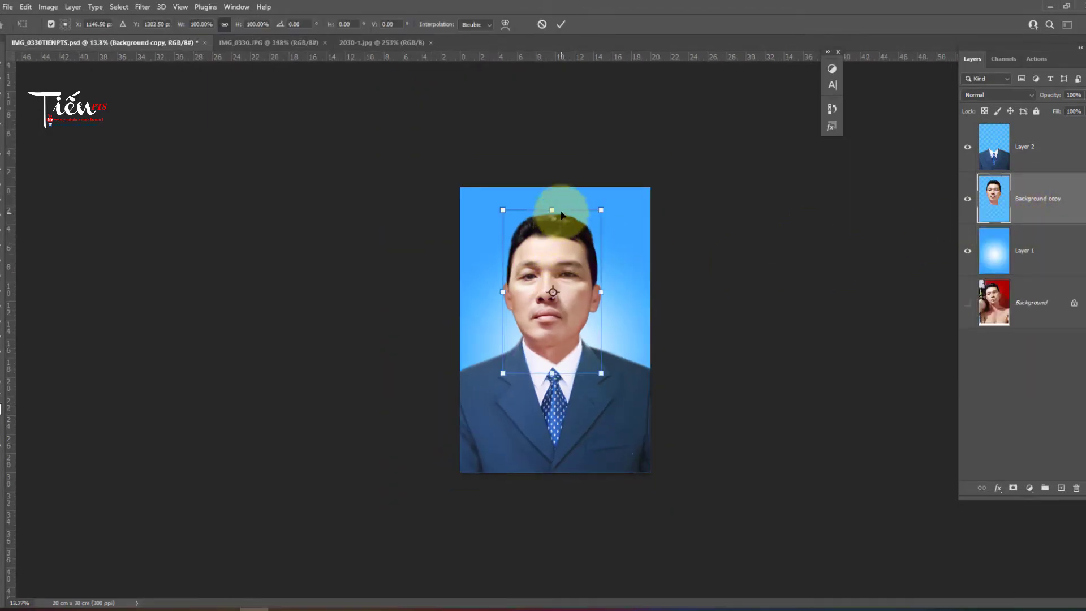
{"action": "left_click_drag", "start_coordinate": [558, 207], "coordinate": [556, 213]}
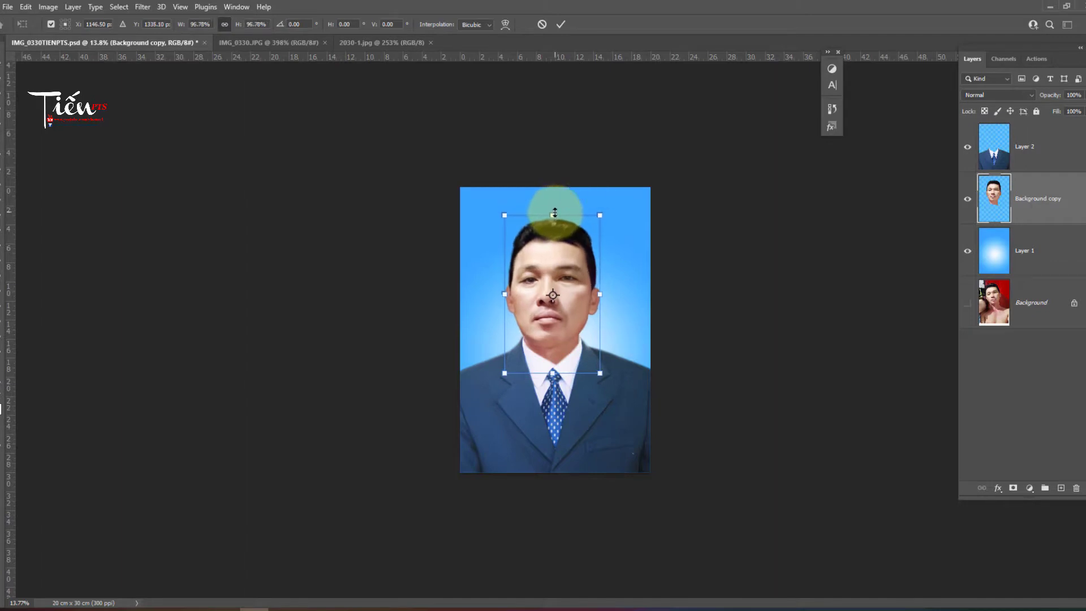
{"action": "key", "text": "Return"}
Step: Select the suit layer, Layer 2, and close Levels without changes
{"action": "right_click", "coordinate": [569, 390]}
{"action": "left_click", "coordinate": [599, 408]}
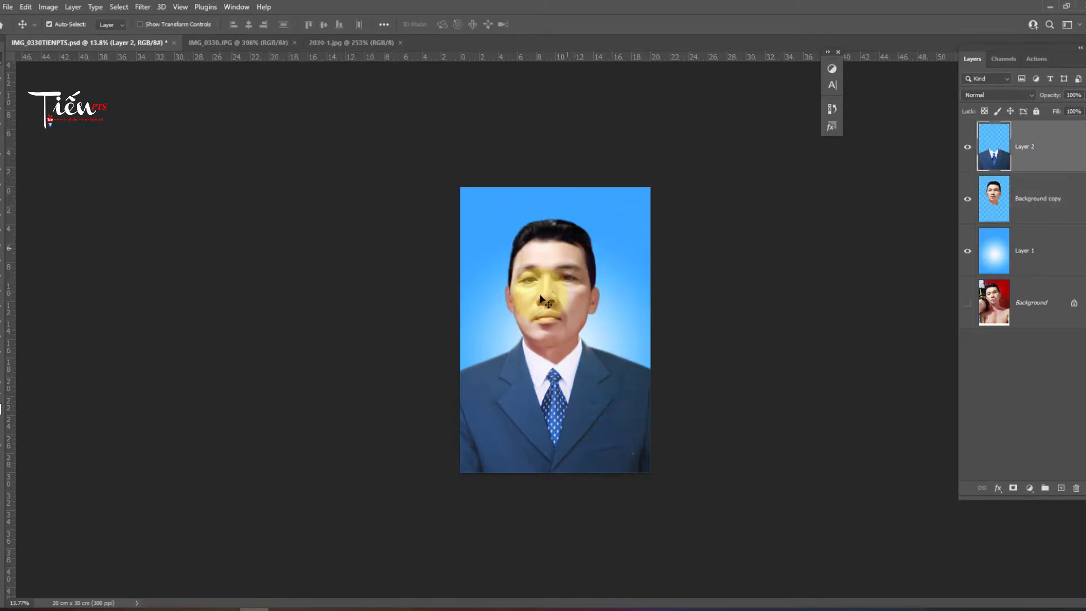
{"action": "key", "text": "ctrl+l"}
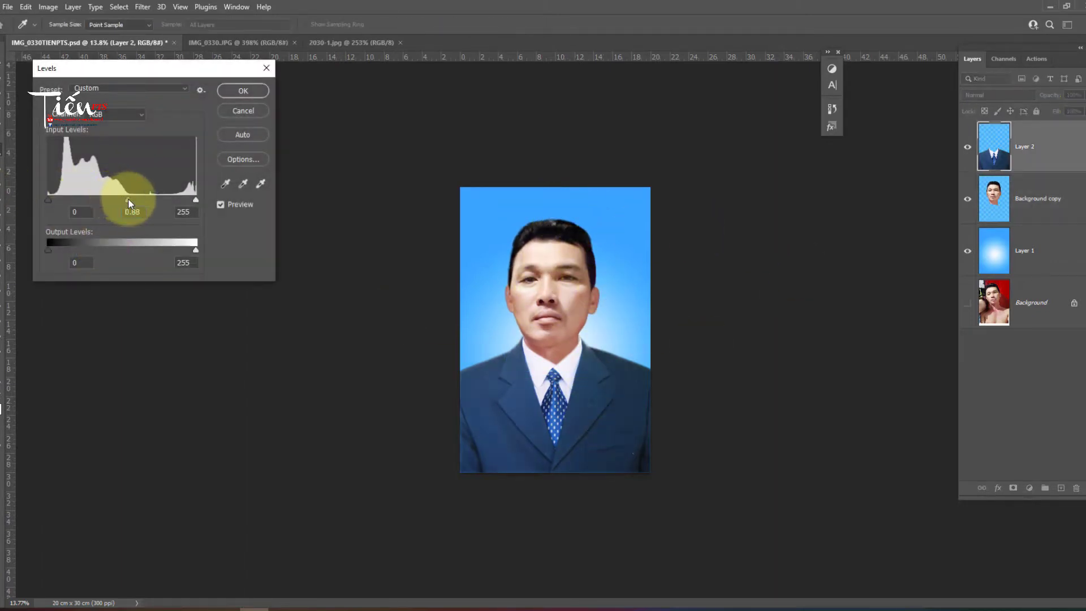
{"action": "key", "text": "Return"}
Step: Shrink the Background copy head slightly more and save
{"action": "left_click", "coordinate": [1023, 204]}
{"action": "key", "text": "ctrl+t"}
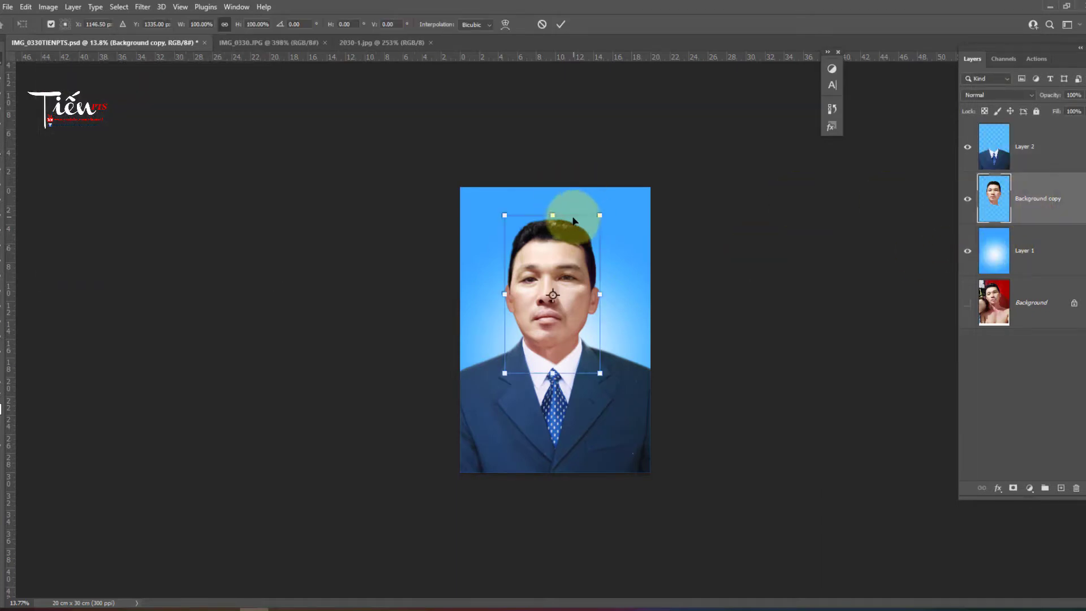
{"action": "left_click_drag", "start_coordinate": [549, 216], "coordinate": [550, 217]}
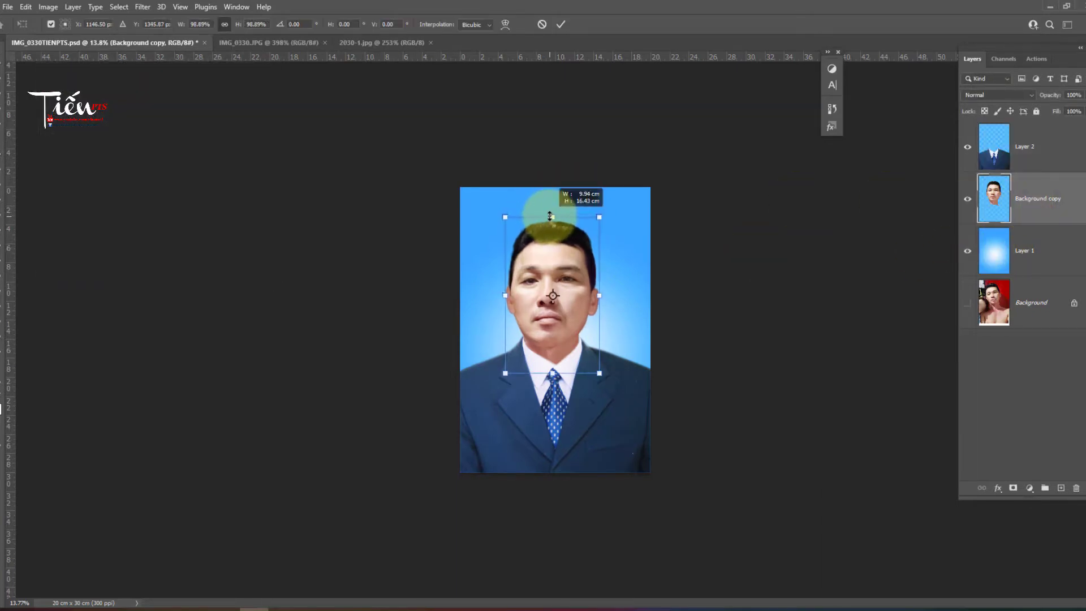
{"action": "key", "text": "Return"}
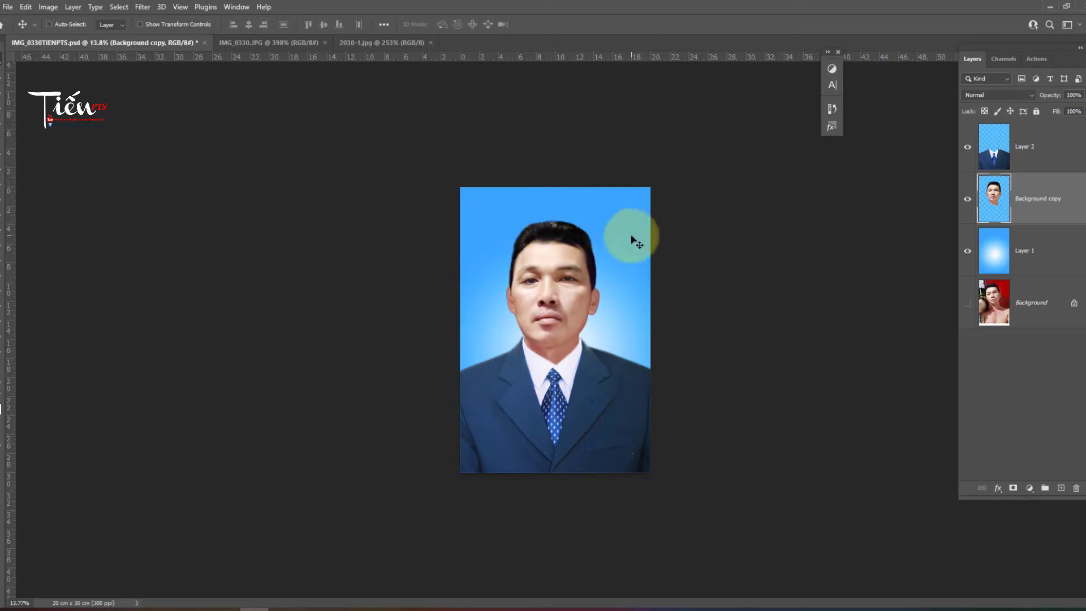
{"action": "key", "text": "ctrl+s"}
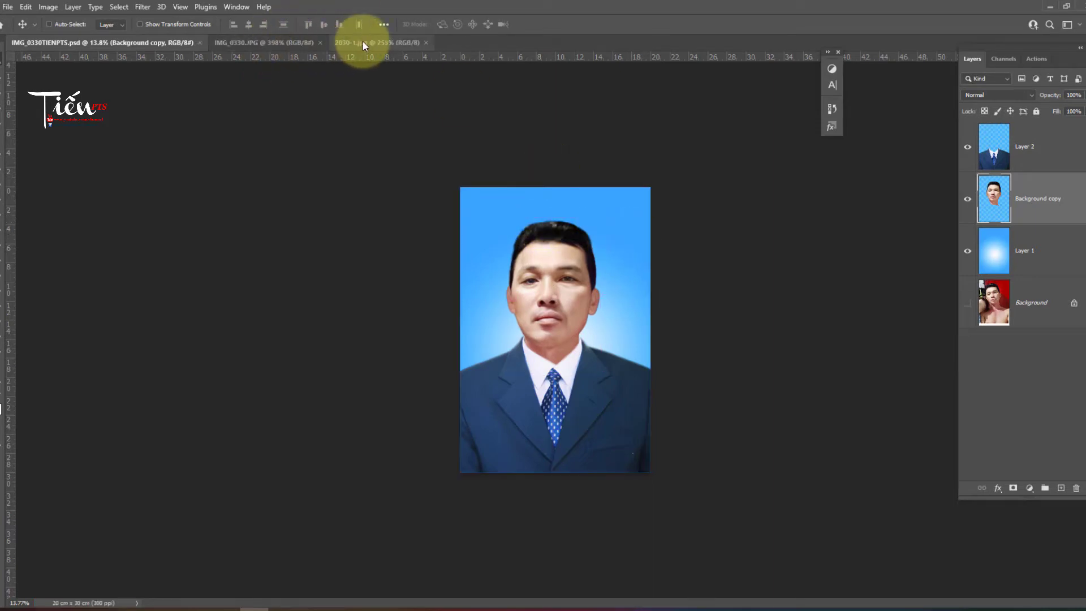
Step: Float the original 2030-1.jpg photo in an enlarged window beside the portrait
{"action": "left_click_drag", "start_coordinate": [362, 42], "coordinate": [299, 108]}
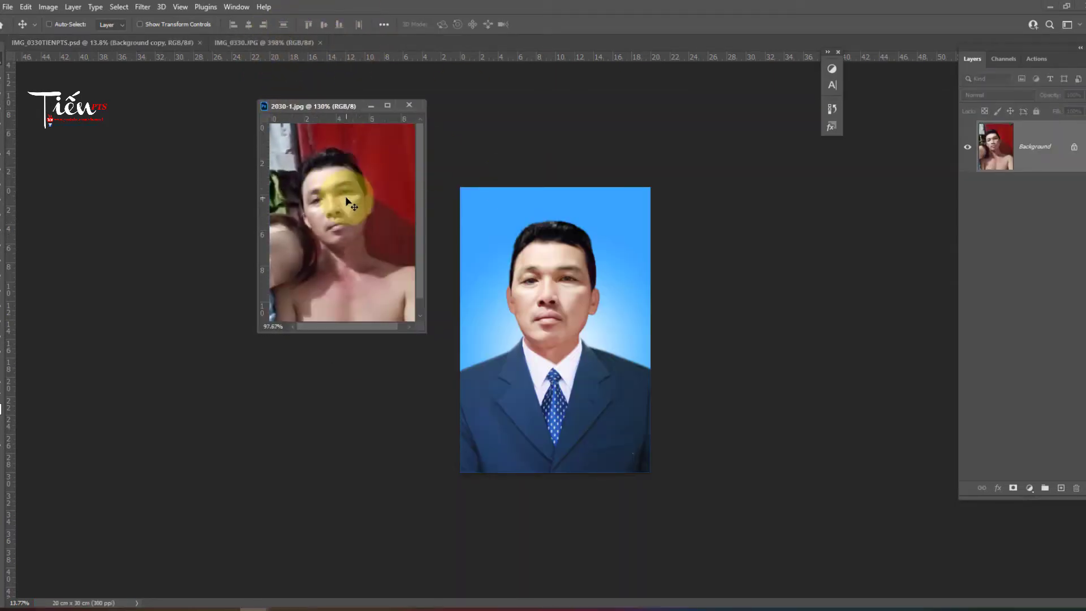
{"action": "scroll", "coordinate": [347, 202], "scroll_direction": "down", "scroll_amount": 3}
{"action": "left_click_drag", "start_coordinate": [340, 107], "coordinate": [325, 199]}
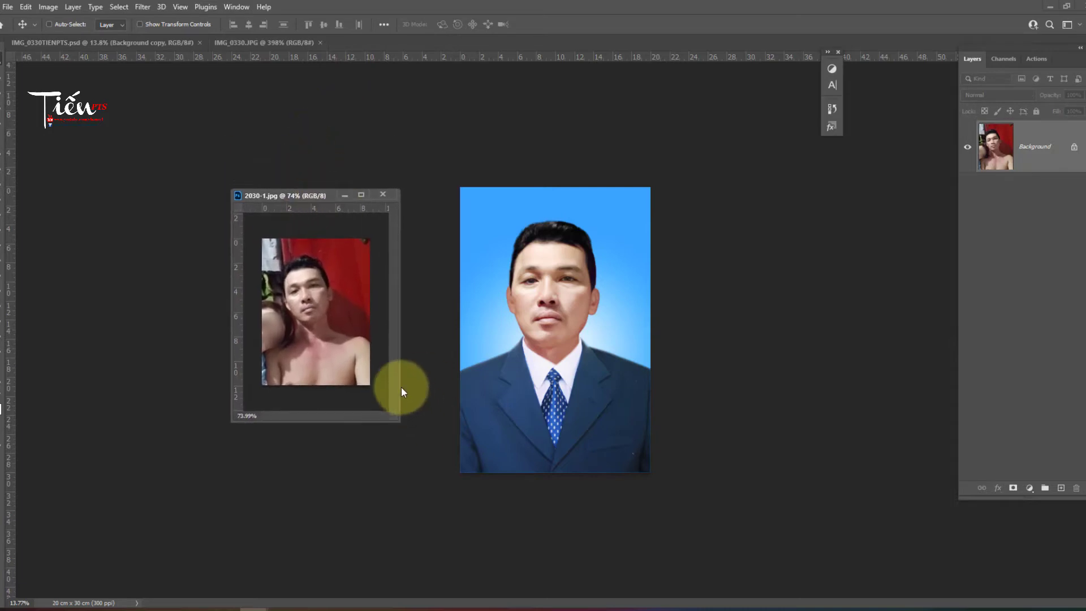
{"action": "left_click_drag", "start_coordinate": [399, 193], "coordinate": [461, 142]}
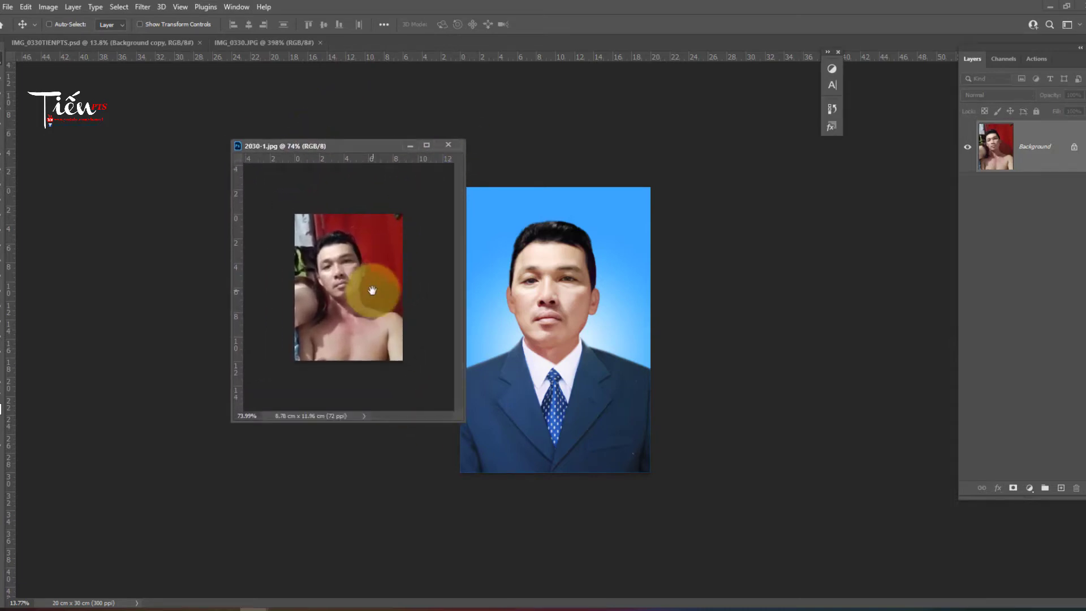
Step: Give the Background copy head saturation +11 and a slight Curves brightening
{"action": "left_click", "coordinate": [579, 354]}
{"action": "scroll", "coordinate": [591, 360], "scroll_direction": "up", "scroll_amount": 1}
{"action": "scroll", "coordinate": [592, 361], "scroll_direction": "up", "scroll_amount": 1}
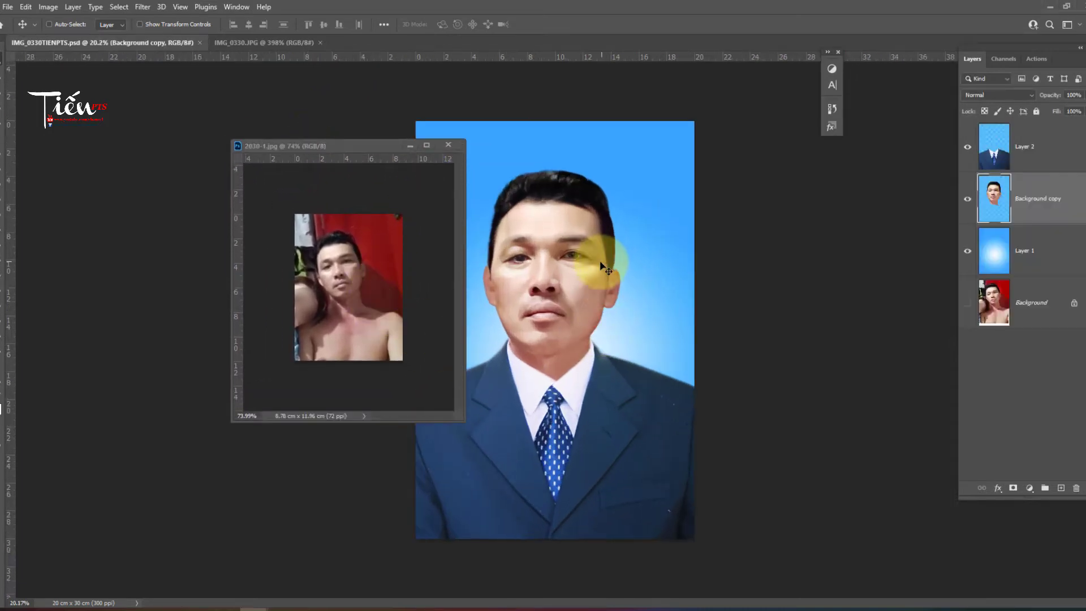
{"action": "right_click", "coordinate": [551, 306]}
{"action": "left_click", "coordinate": [556, 310]}
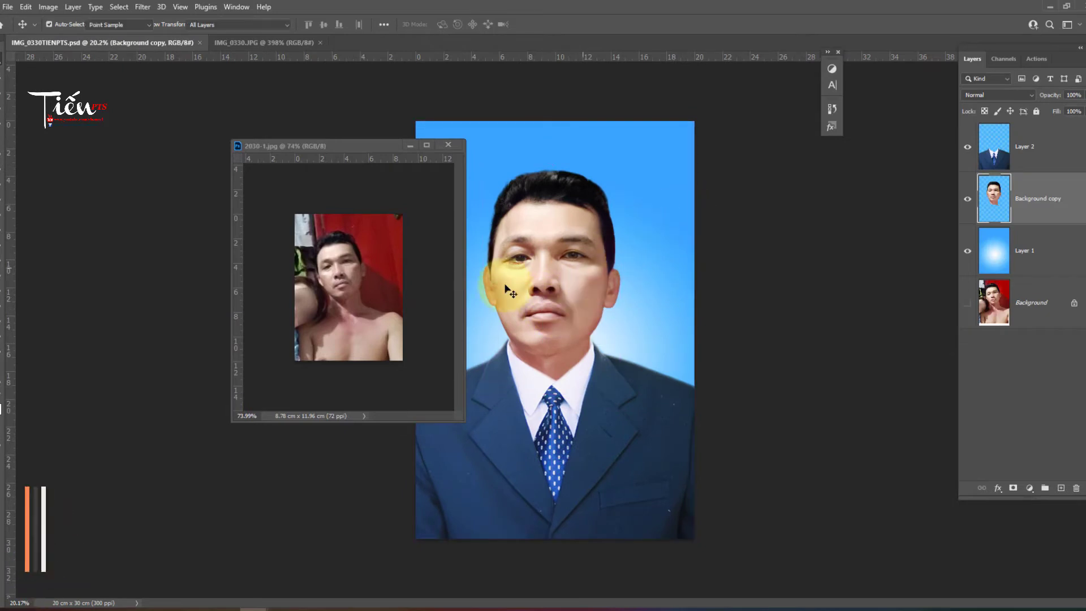
{"action": "key", "text": "ctrl+u"}
{"action": "left_click", "coordinate": [740, 173]}
{"action": "key", "text": "Return"}
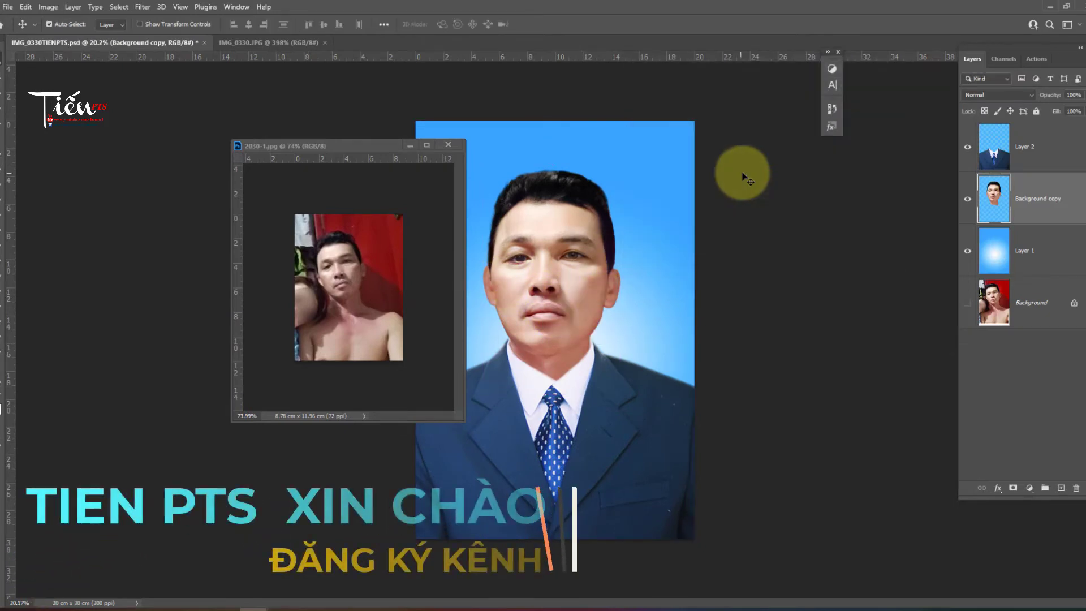
{"action": "key", "text": "ctrl+m"}
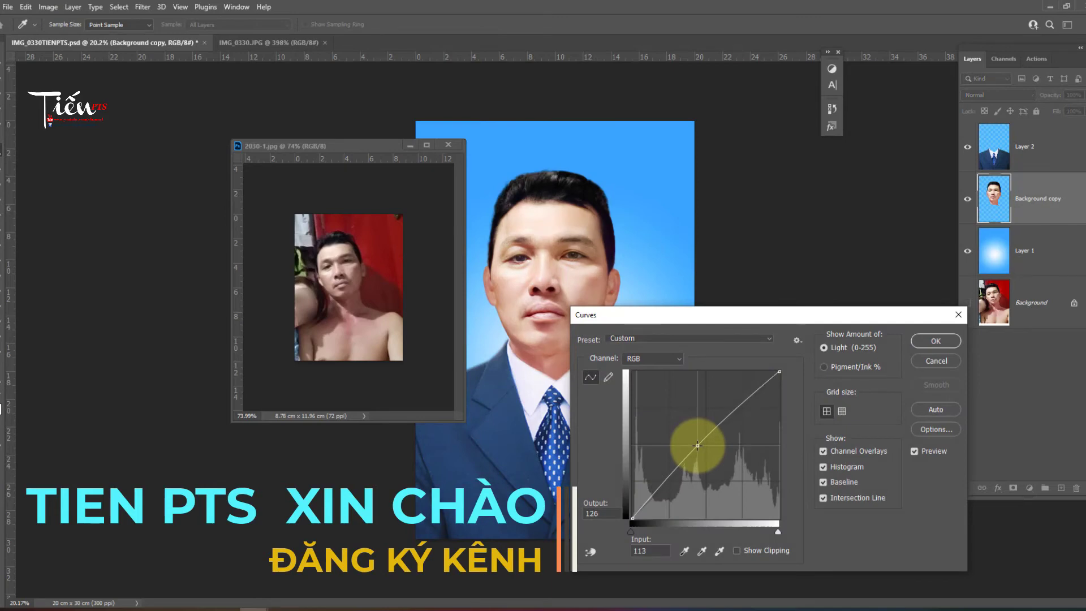
{"action": "key", "text": "Return"}
Step: Move the original photo window further left and refocus the retouched portrait
{"action": "left_click_drag", "start_coordinate": [364, 146], "coordinate": [302, 181]}
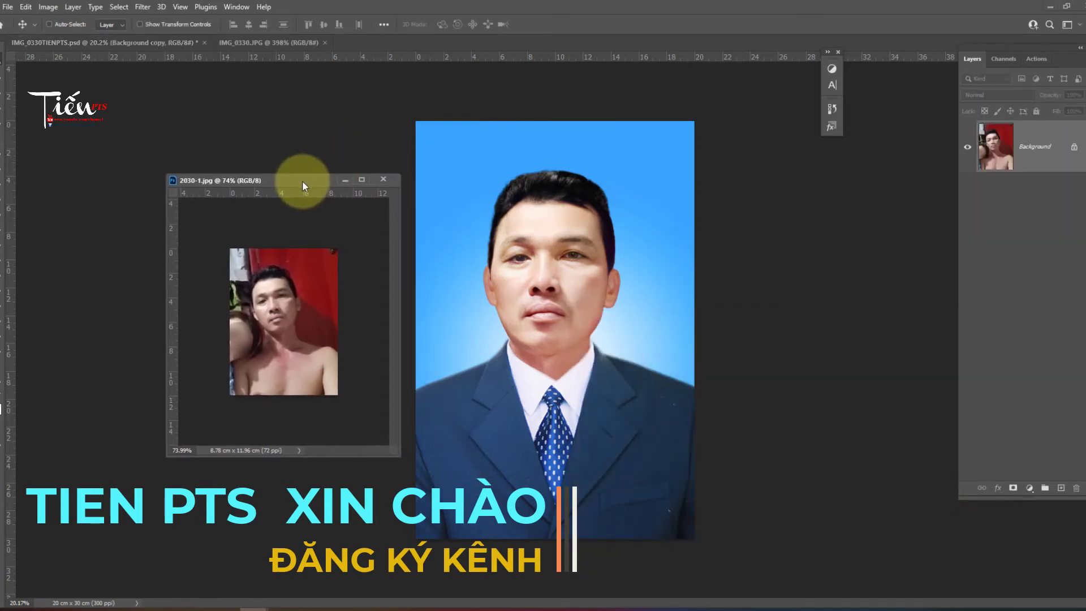
{"action": "left_click", "coordinate": [724, 318]}
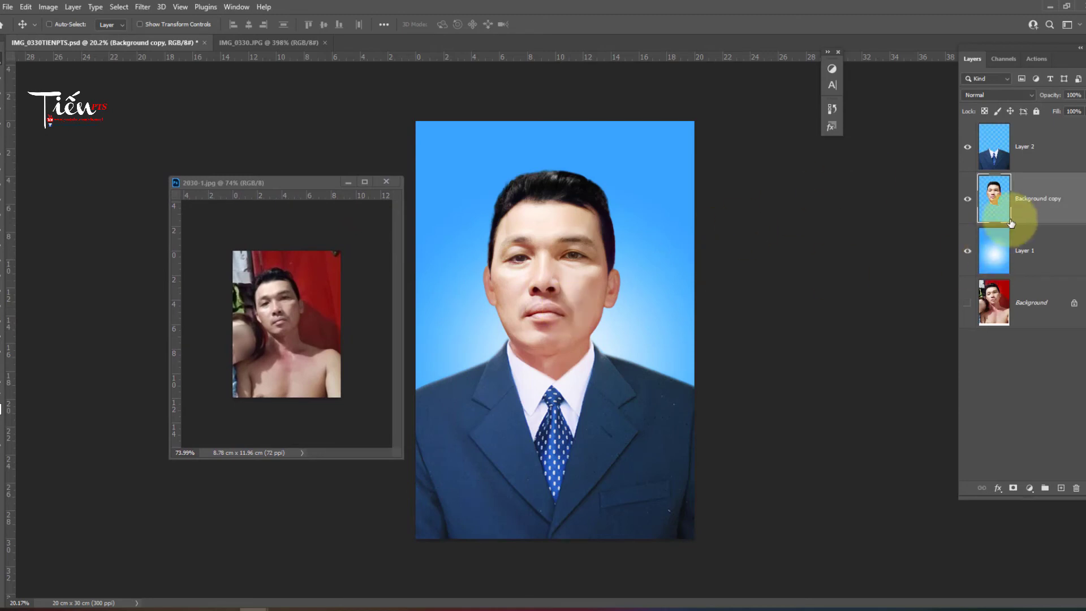
{"action": "scroll", "coordinate": [625, 315], "scroll_direction": "up", "scroll_amount": 1}
{"action": "scroll", "coordinate": [625, 315], "scroll_direction": "down", "scroll_amount": 1}
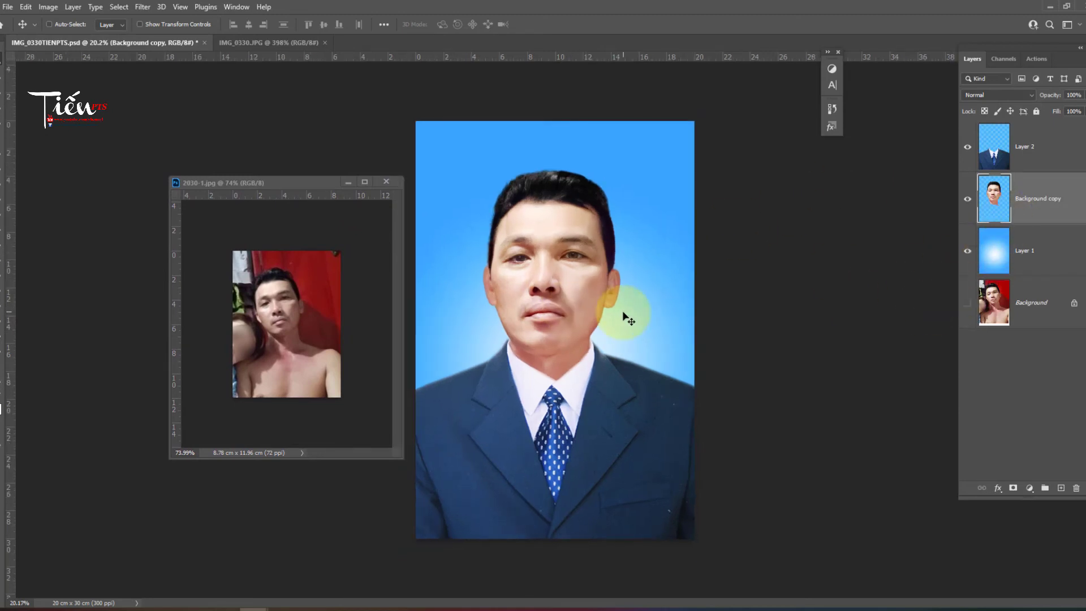